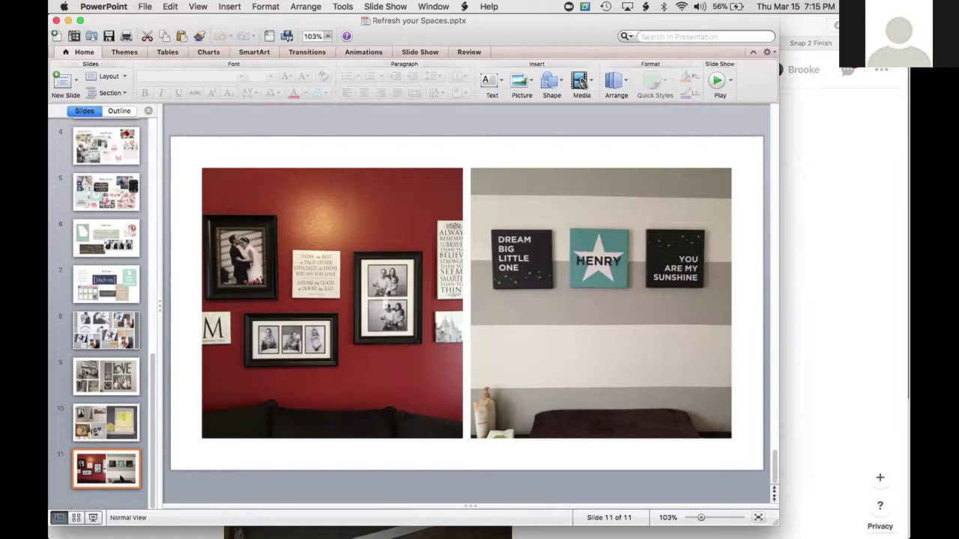
Switch to the Pinterest window in Safari and browse the canvas collage search results for layout ideas.
key("ctrl+Up")
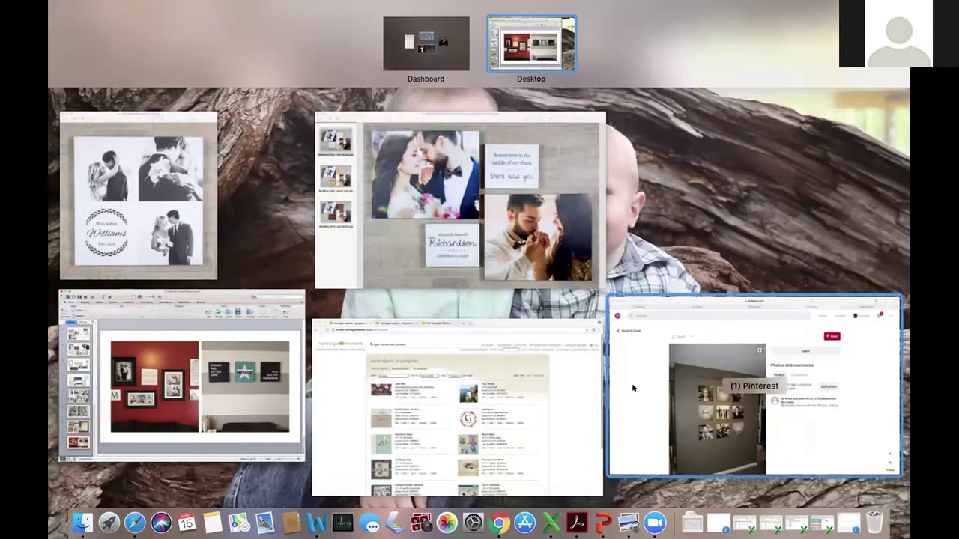
left_click(753, 374)
left_click(188, 45)
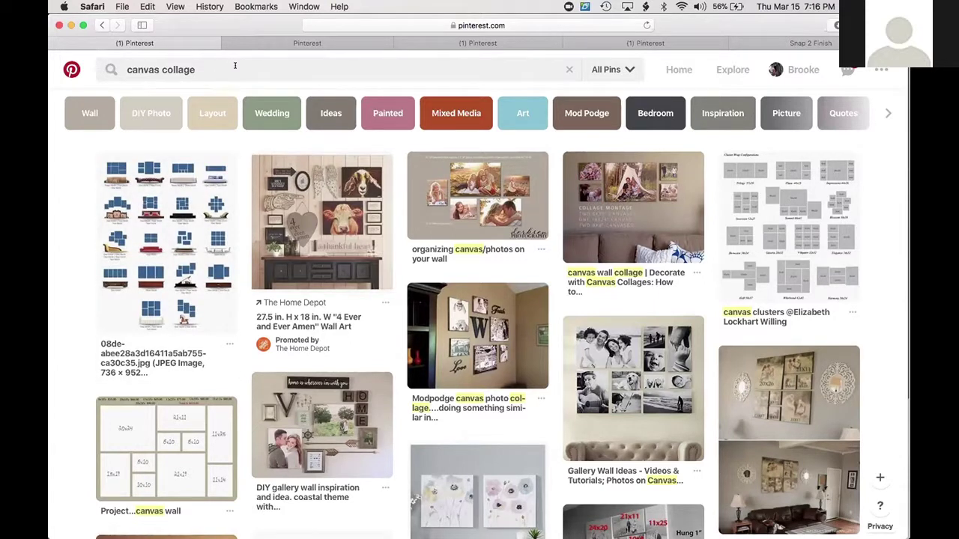
scroll(419, 218, "down", 5)
scroll(420, 218, "down", 5)
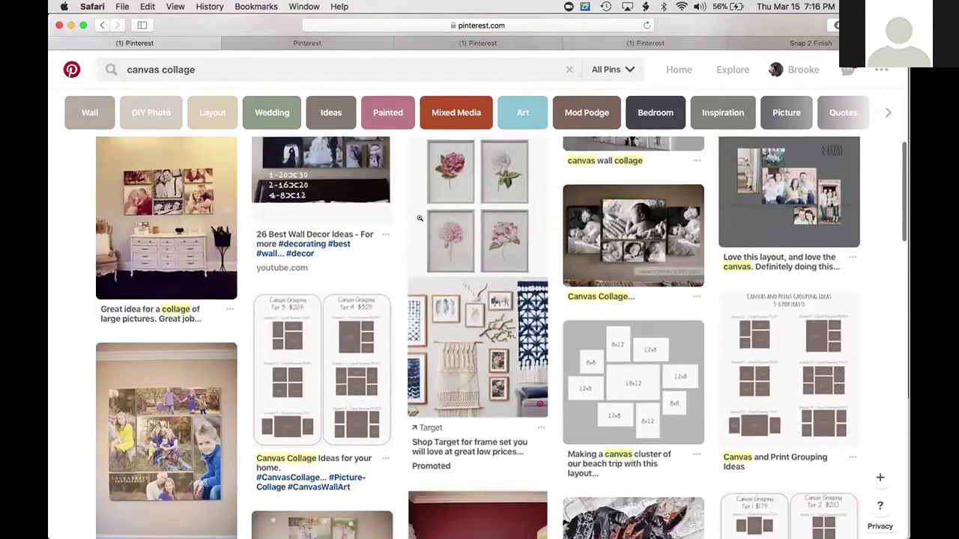
scroll(420, 220, "up", 6)
scroll(420, 218, "down", 6)
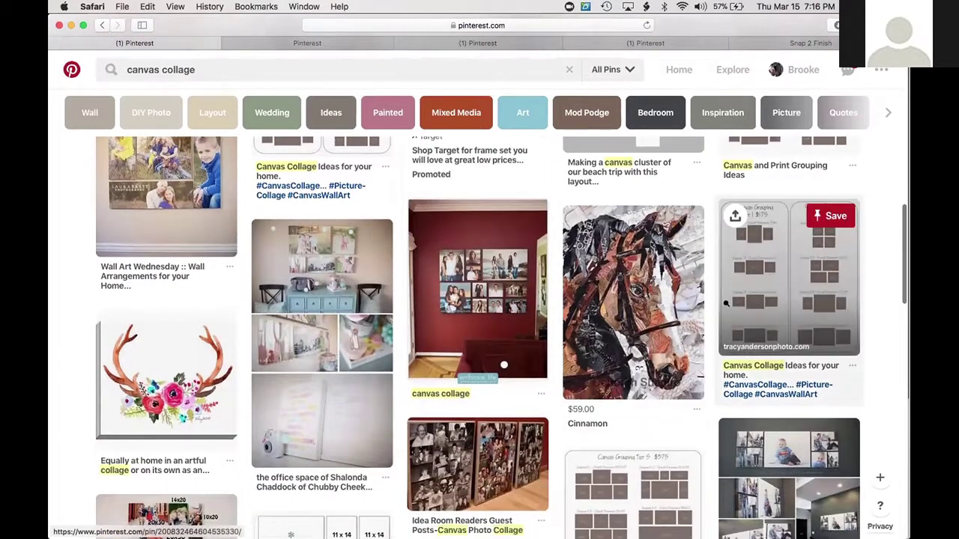
View the Canvas Grouping Tier 1 and Tier 2 pin up close and return to the canvas collage results.
left_click(742, 292)
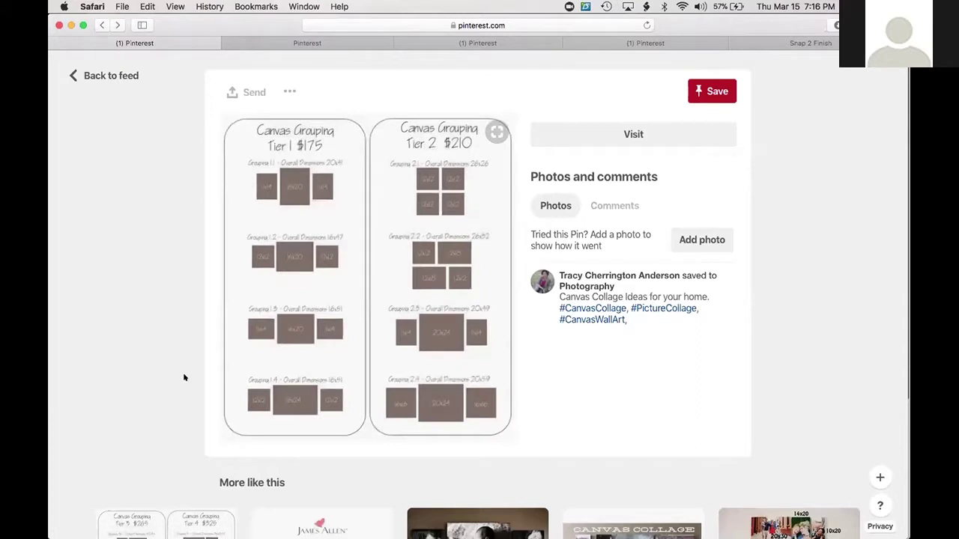
key("super+bracketleft")
left_click(778, 287)
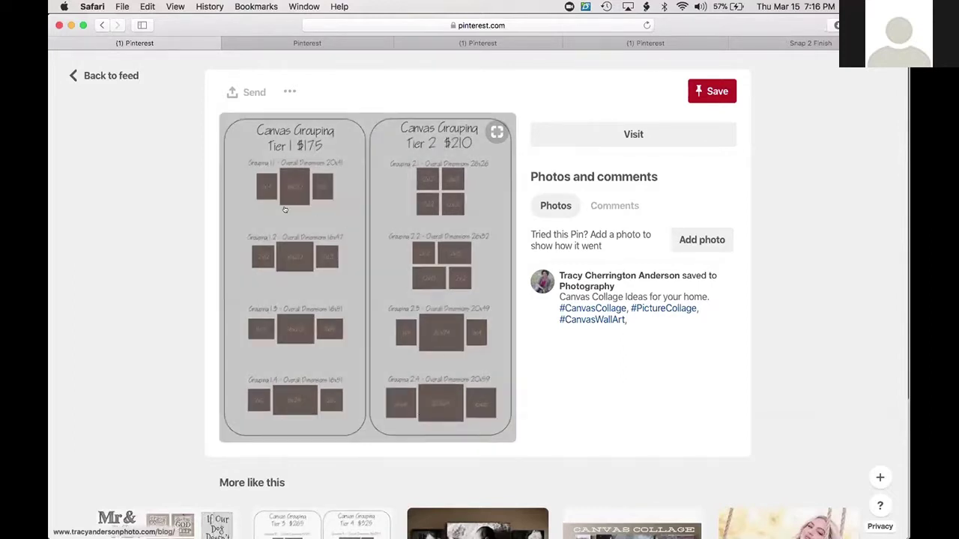
key("Escape")
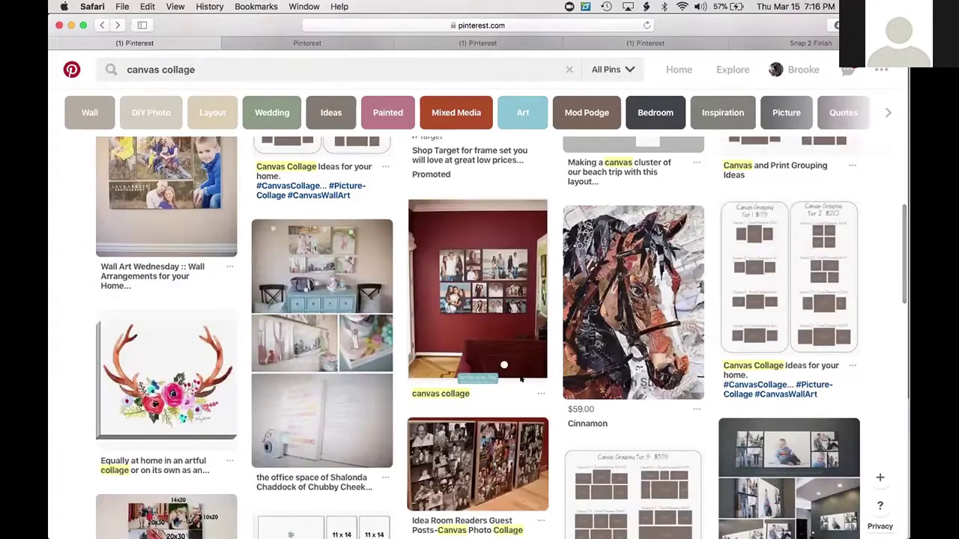
Browse further canvas collage results, view the "Crafty finds for your inspiration! No. 4" pin, and return to the results.
scroll(520, 379, "down", 2)
scroll(505, 266, "down", 2)
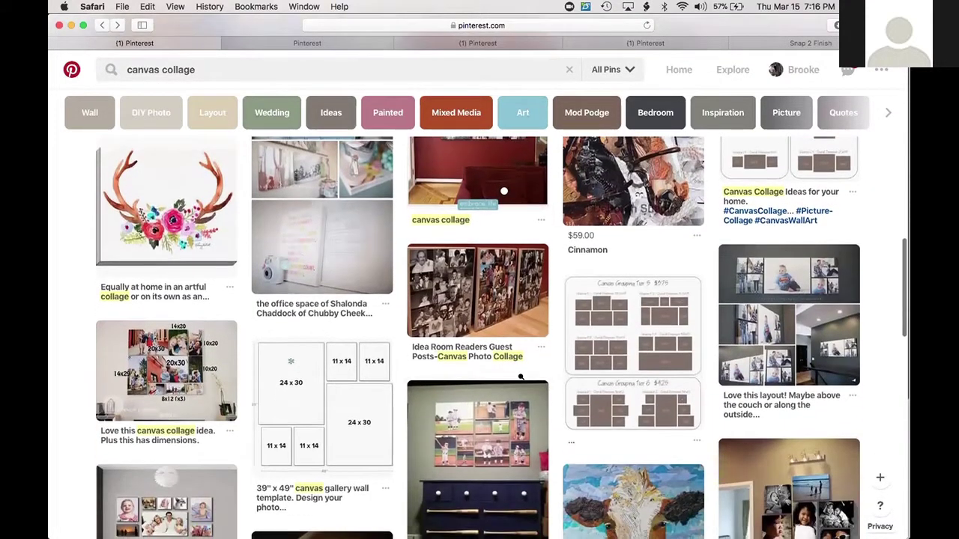
scroll(494, 420, "down", 3)
scroll(521, 378, "down", 5)
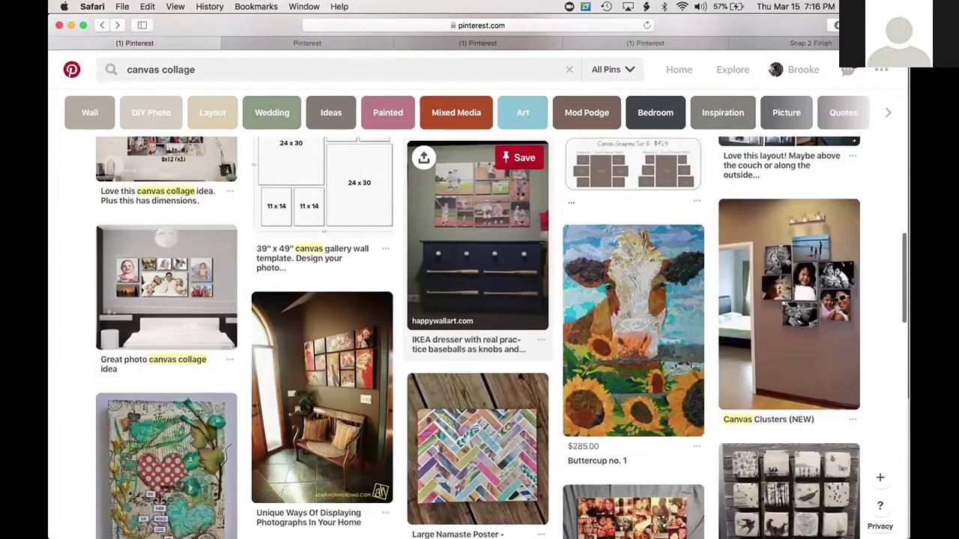
scroll(520, 378, "down", 4)
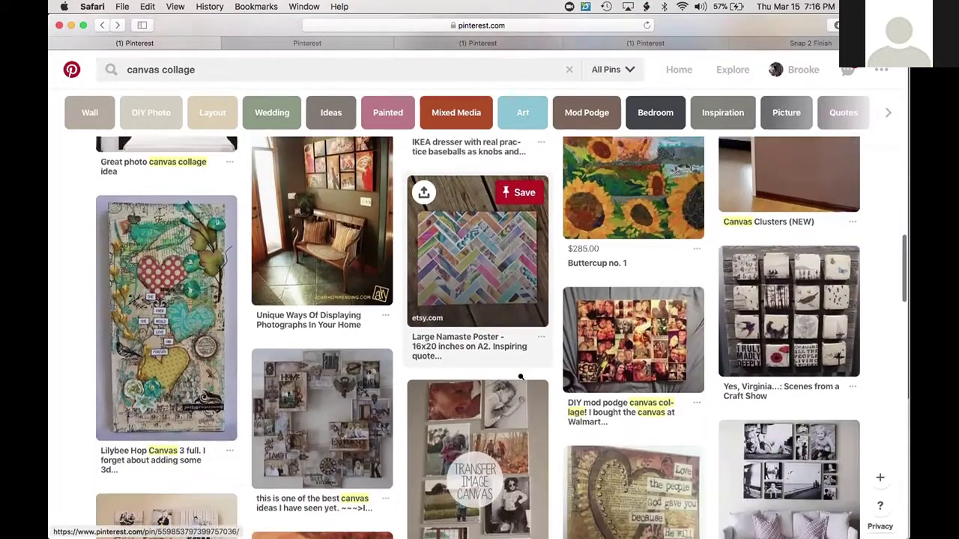
scroll(520, 378, "down", 6)
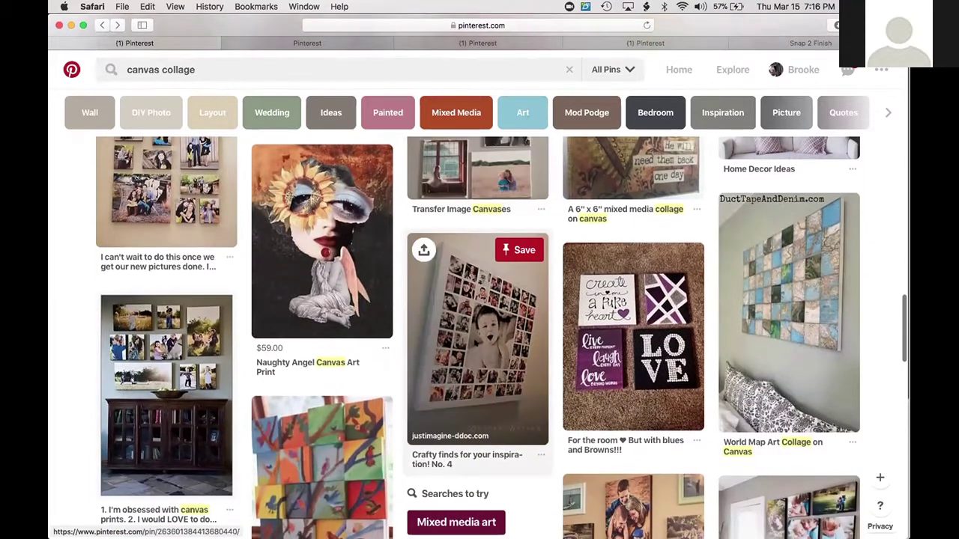
left_click(473, 338)
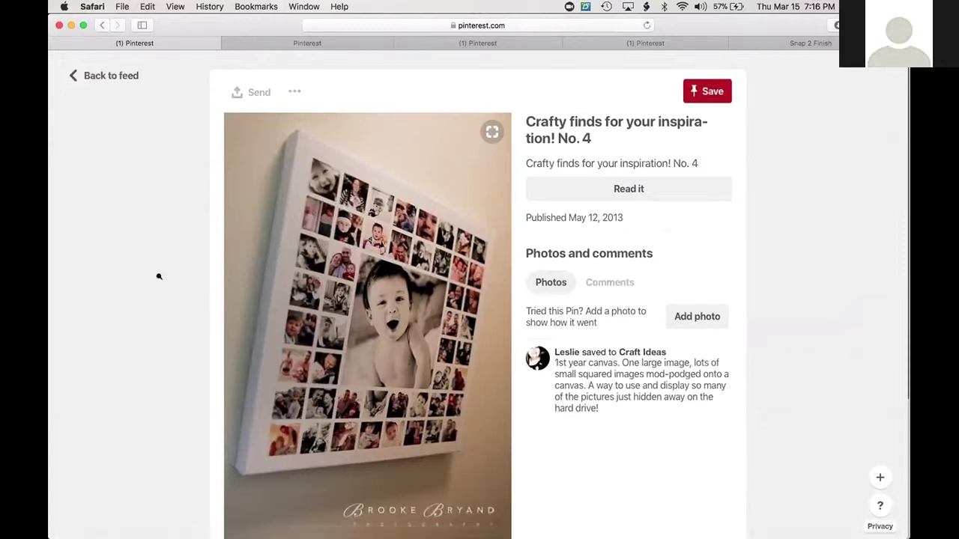
key("super+bracketleft")
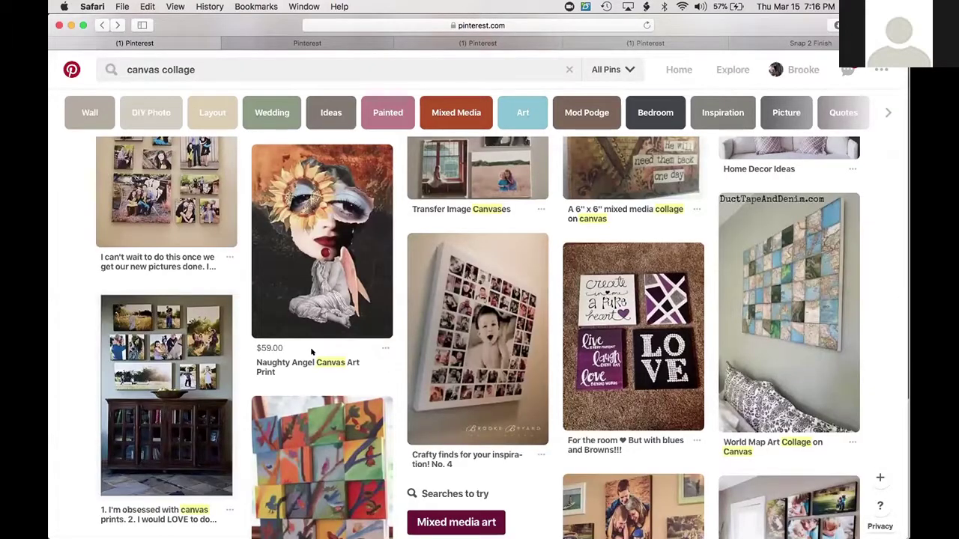
Replace the Pinterest search with "gallery wall" and run it.
left_click(196, 70)
key("Down")
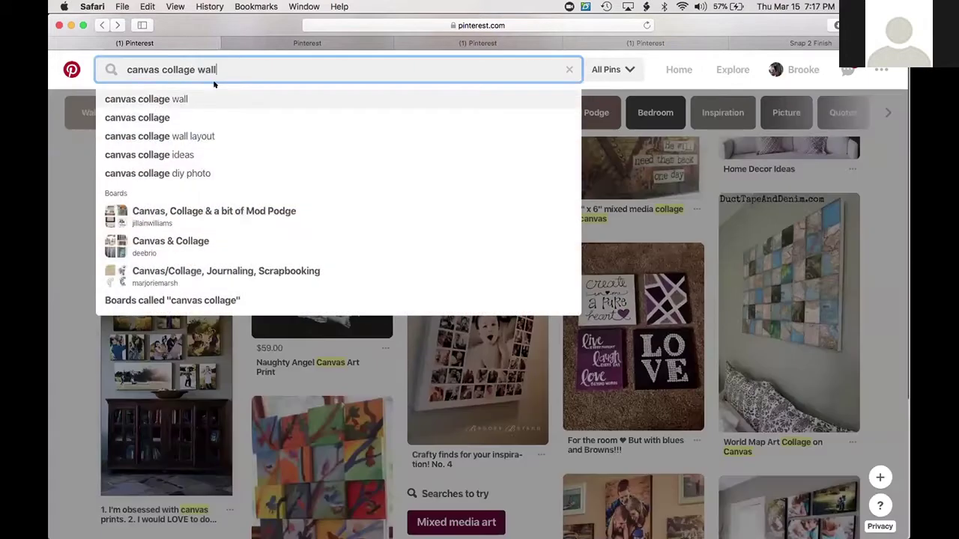
key("super+a")
type("gallery wall")
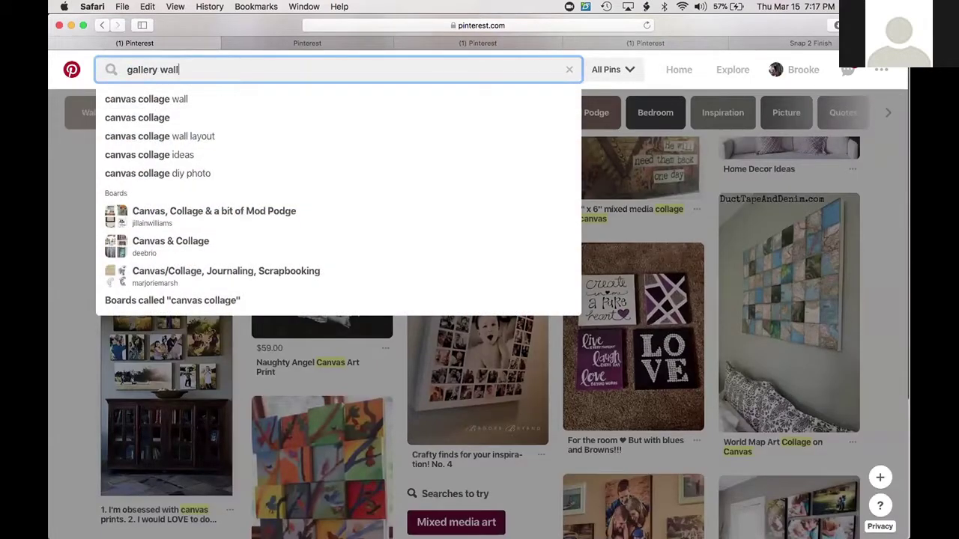
key("Return")
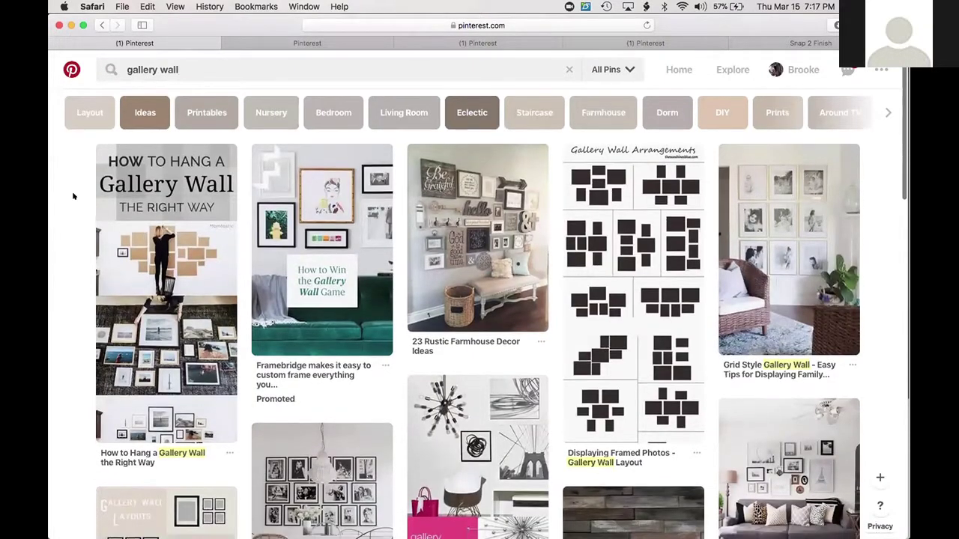
View the "23 Rustic Farmhouse Decor Ideas" pin and return to the gallery wall results.
left_click(416, 217)
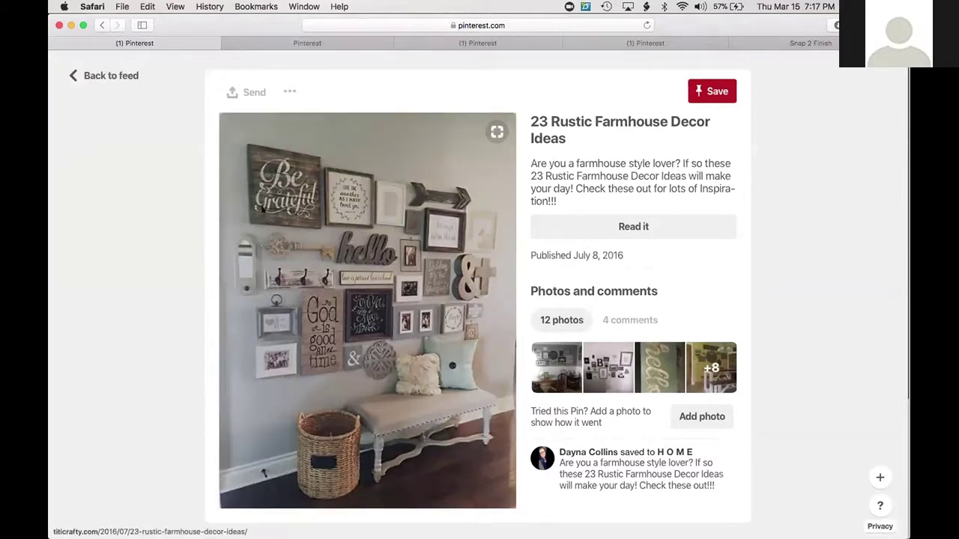
left_click(136, 246)
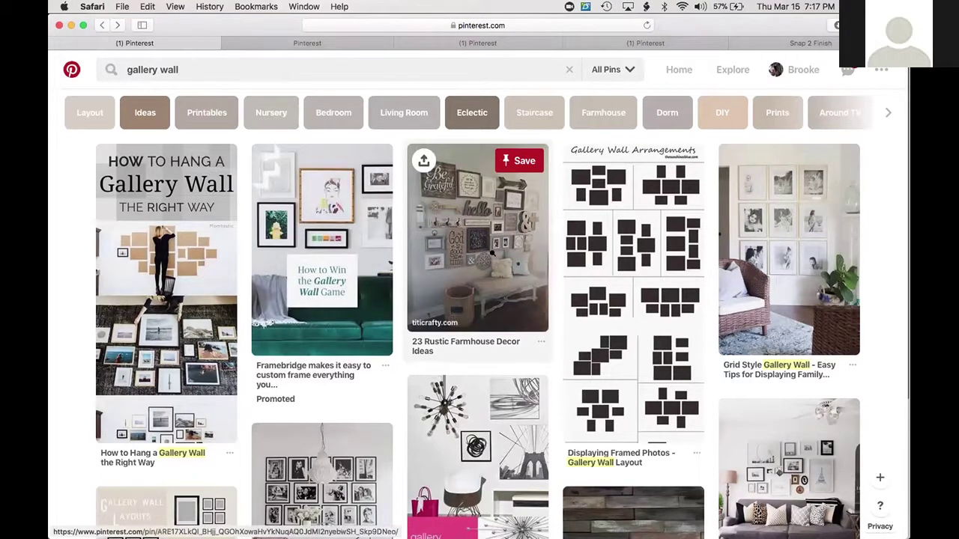
left_click(472, 255)
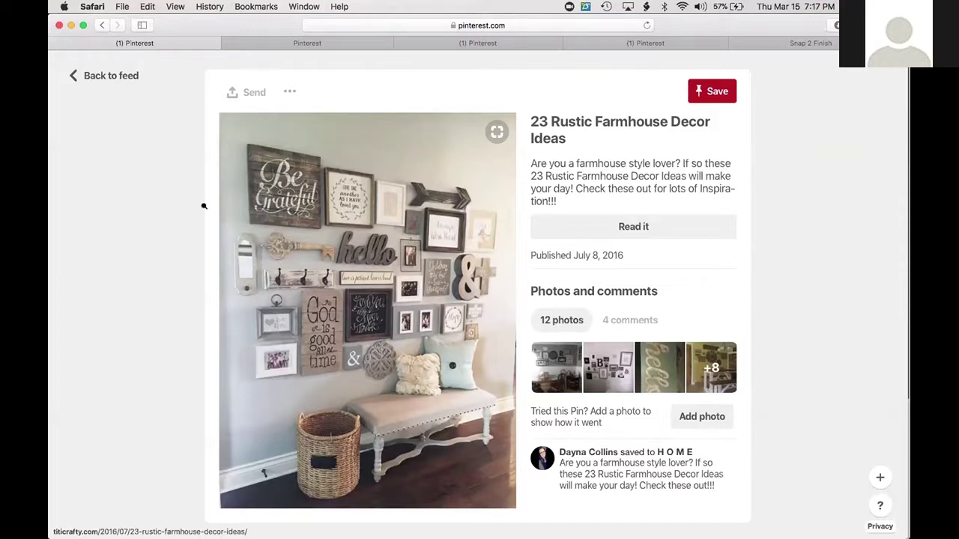
key("Escape")
Browse more gallery wall results and view the "Gallery wall love..." pin with the staircase and wall clock.
scroll(310, 240, "down", 10)
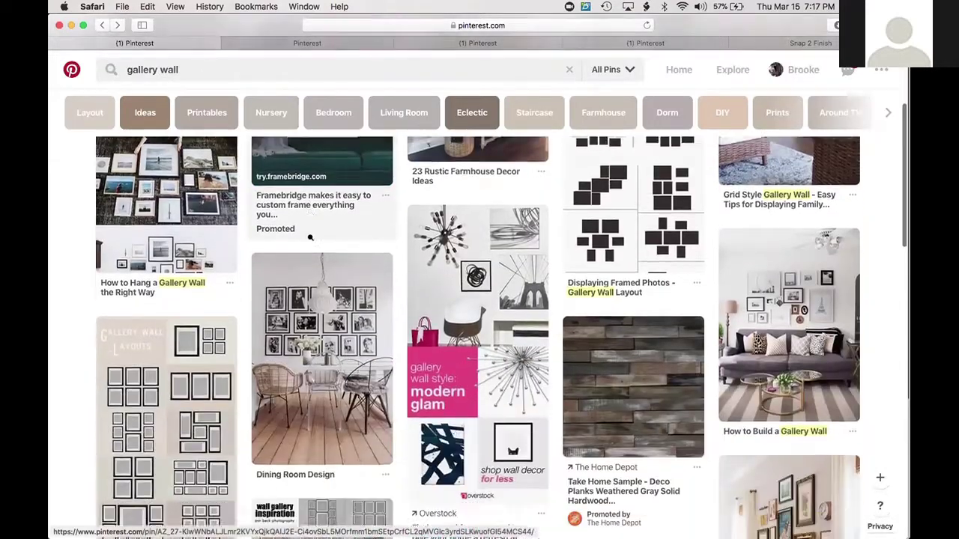
scroll(310, 237, "down", 8)
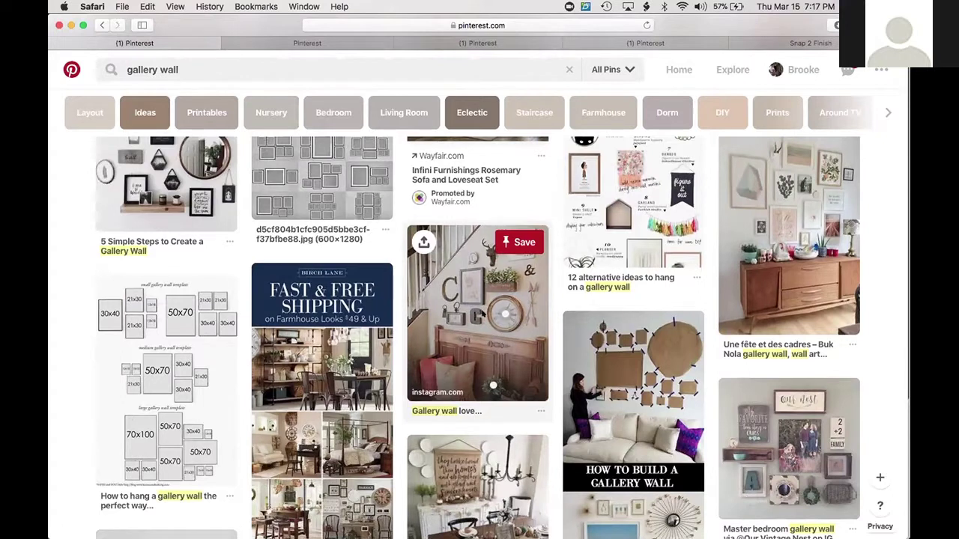
left_click(483, 312)
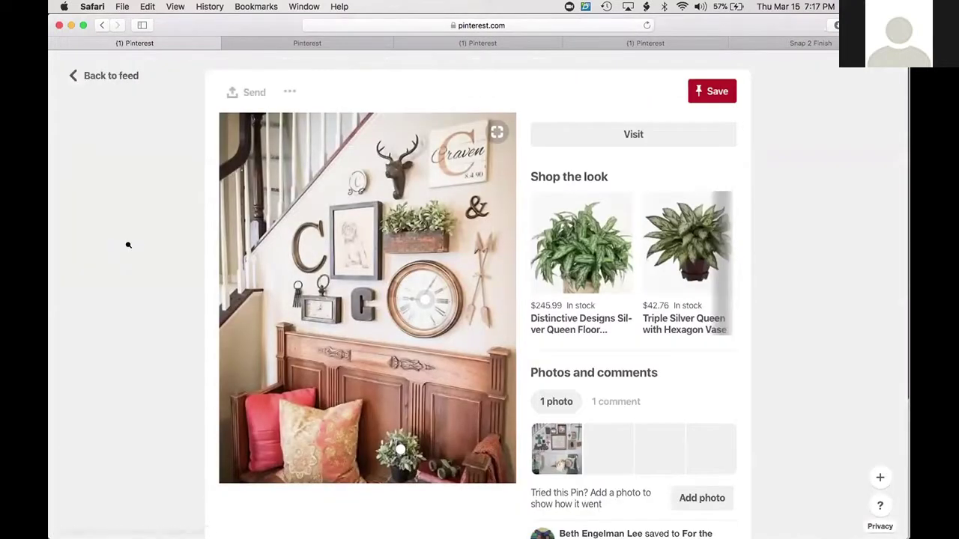
key("Escape")
scroll(449, 359, "down", 2)
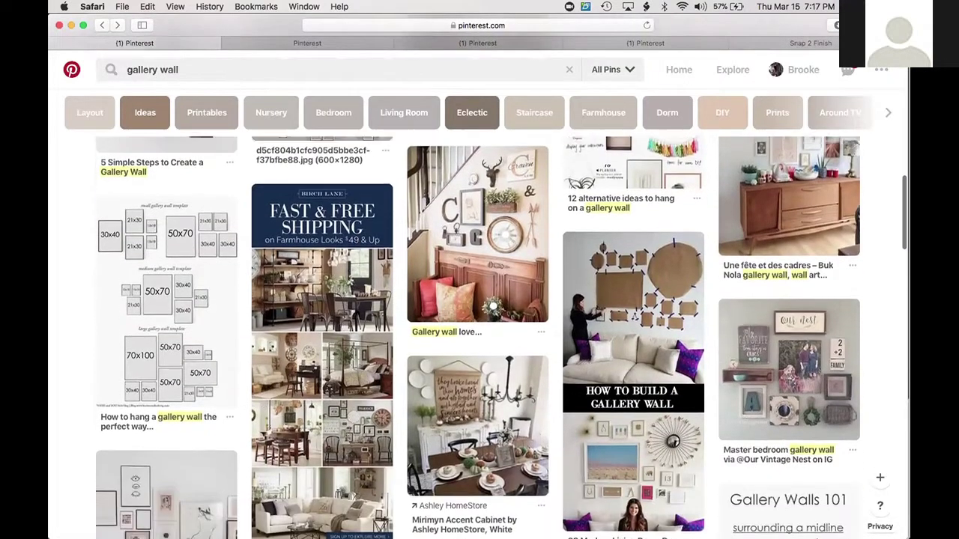
Compare the three already open pins showing square photo canvases mixed with word canvases such as hope, faith and love.
left_click(340, 45)
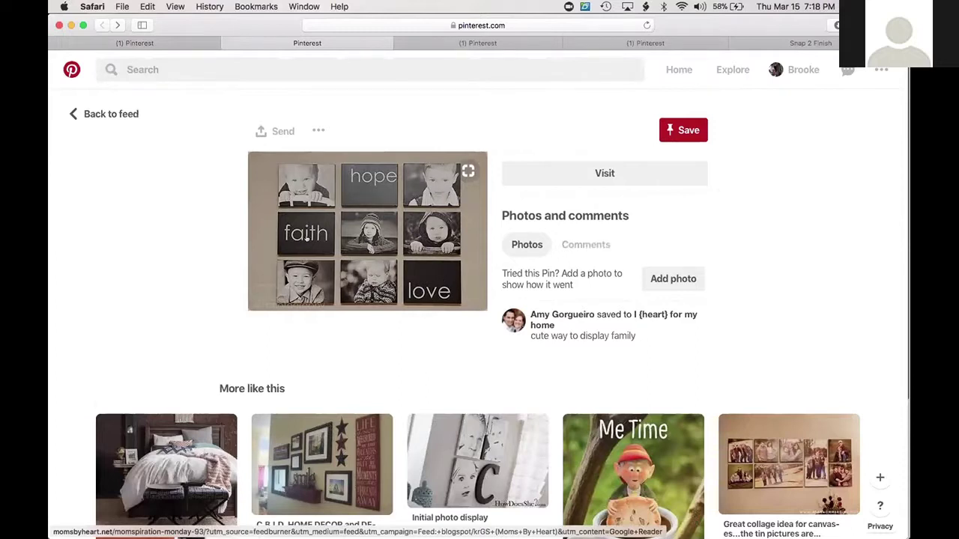
left_click(490, 42)
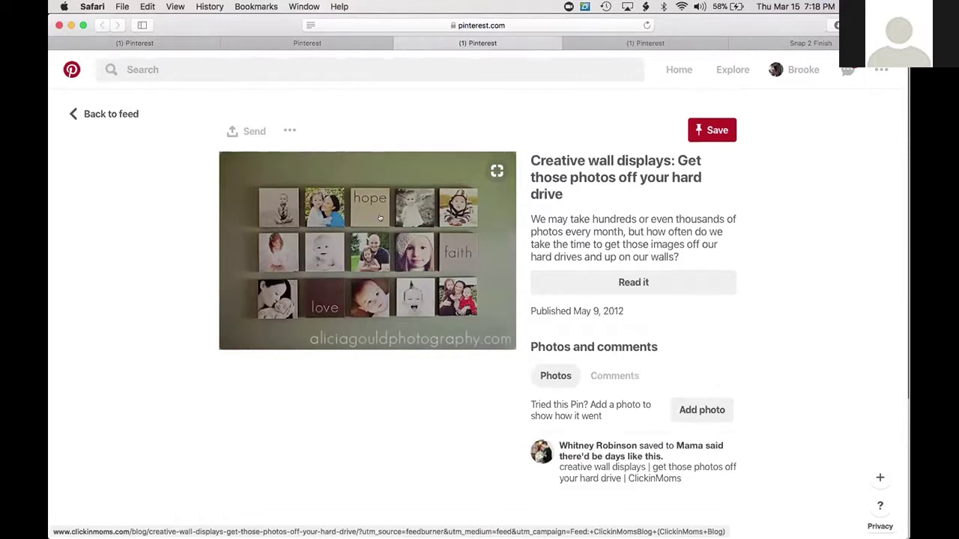
left_click(629, 43)
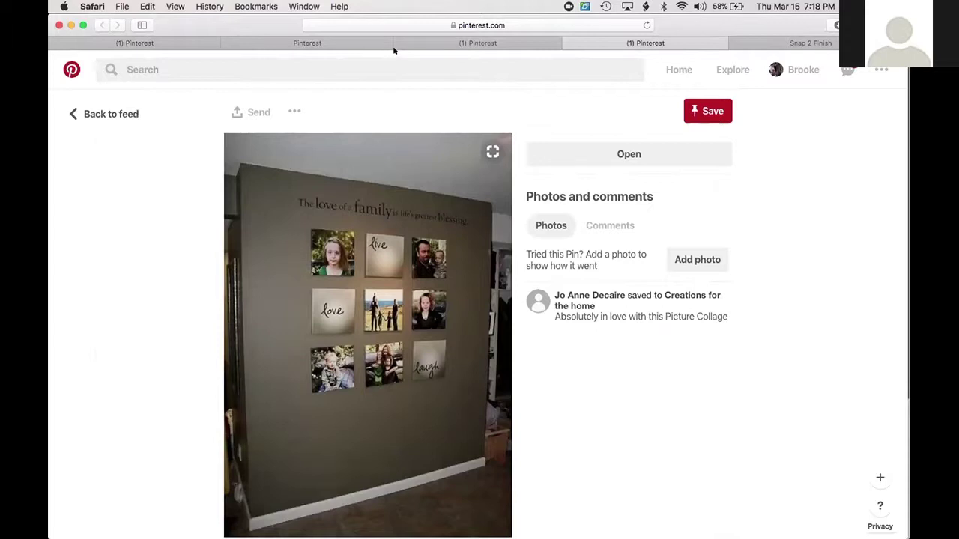
left_click(360, 40)
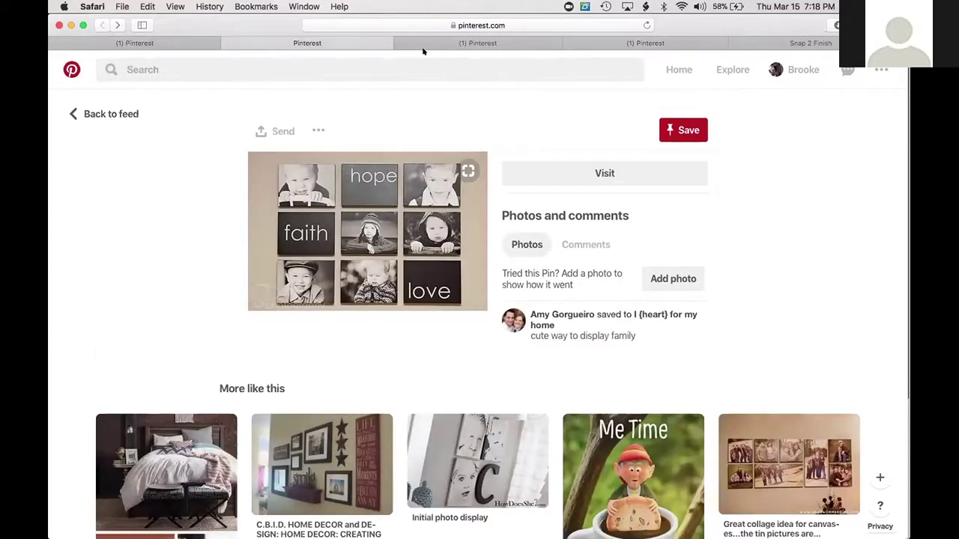
left_click(422, 43)
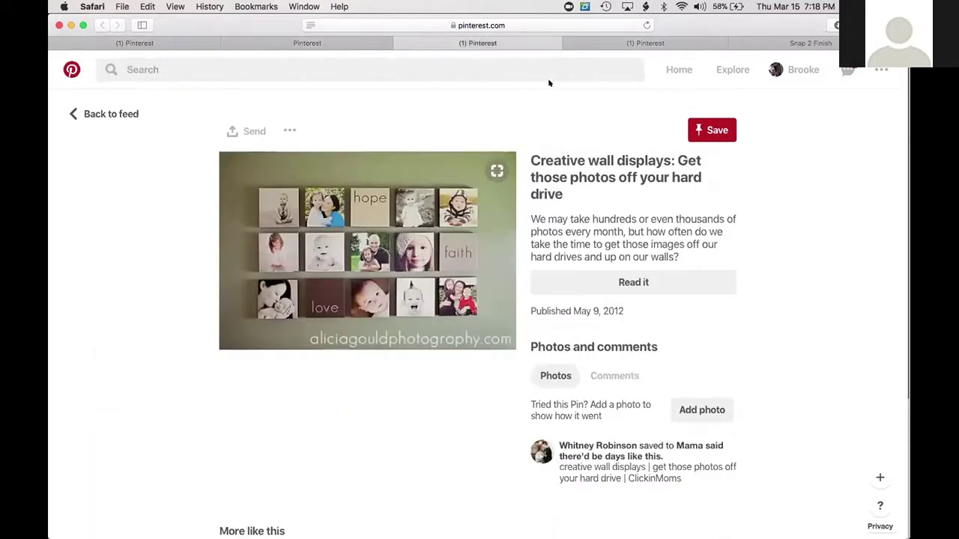
left_click(638, 39)
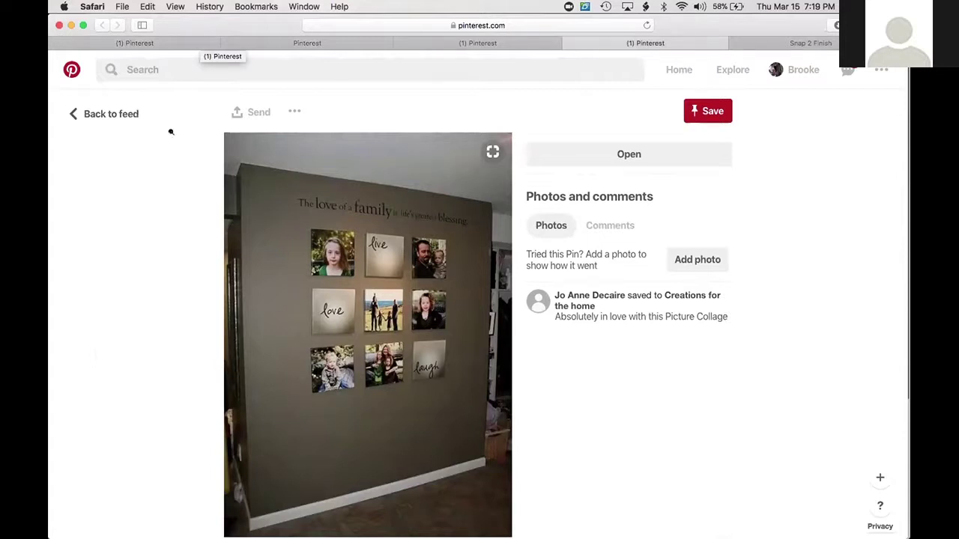
Switch to the Snap 2 Finish site, open the Canvases page under Home Decor, and examine the canvas size options.
left_click(796, 45)
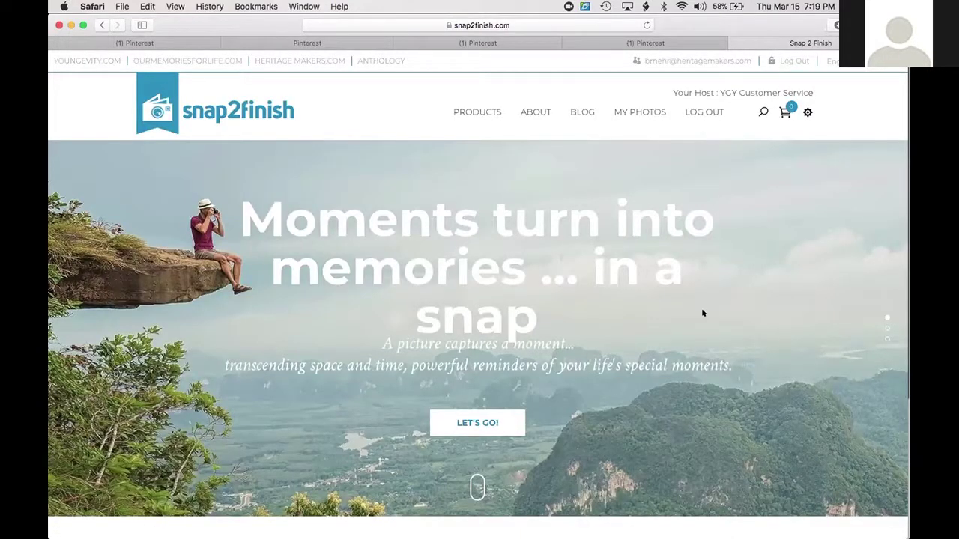
scroll(570, 306, "down", 2)
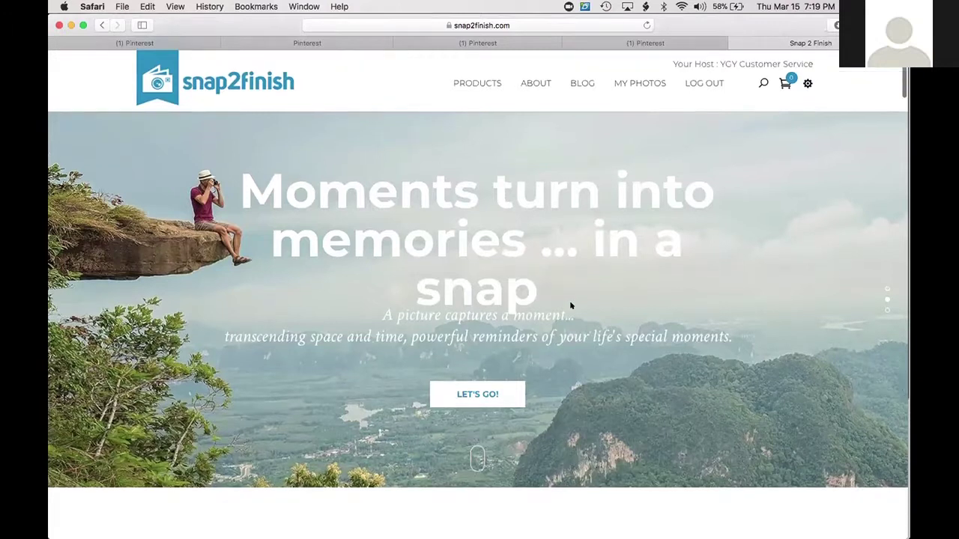
scroll(570, 306, "down", 2)
scroll(490, 177, "up", 5)
mouse_move(476, 113)
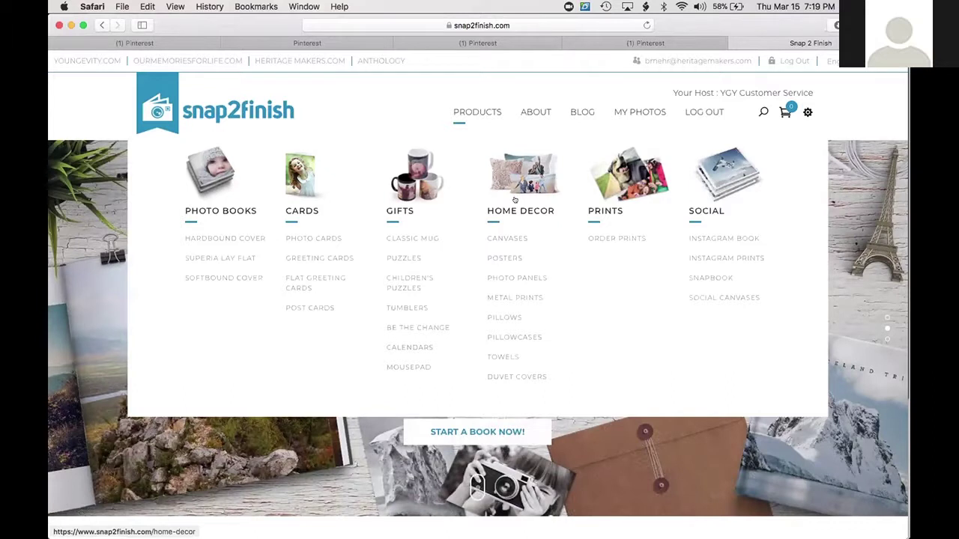
left_click(514, 237)
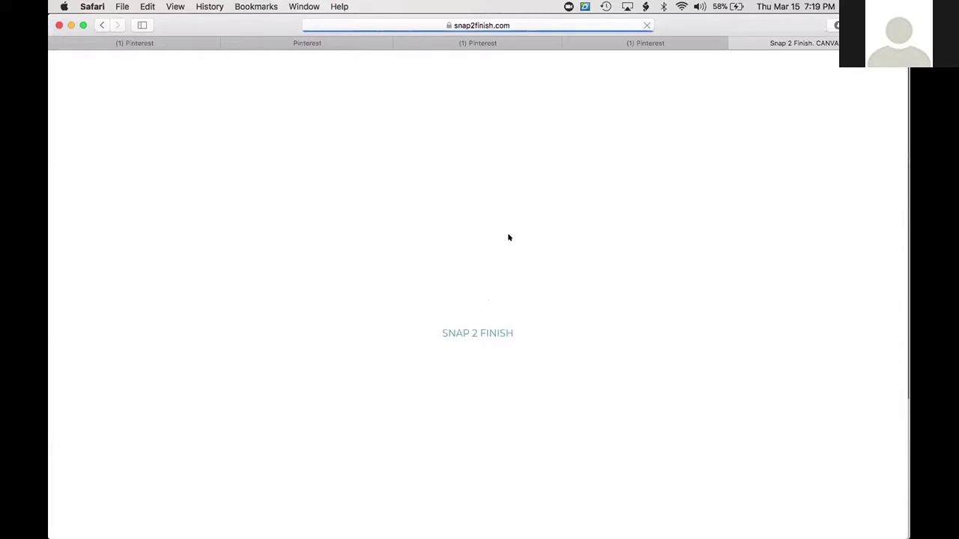
scroll(508, 238, "down", 10)
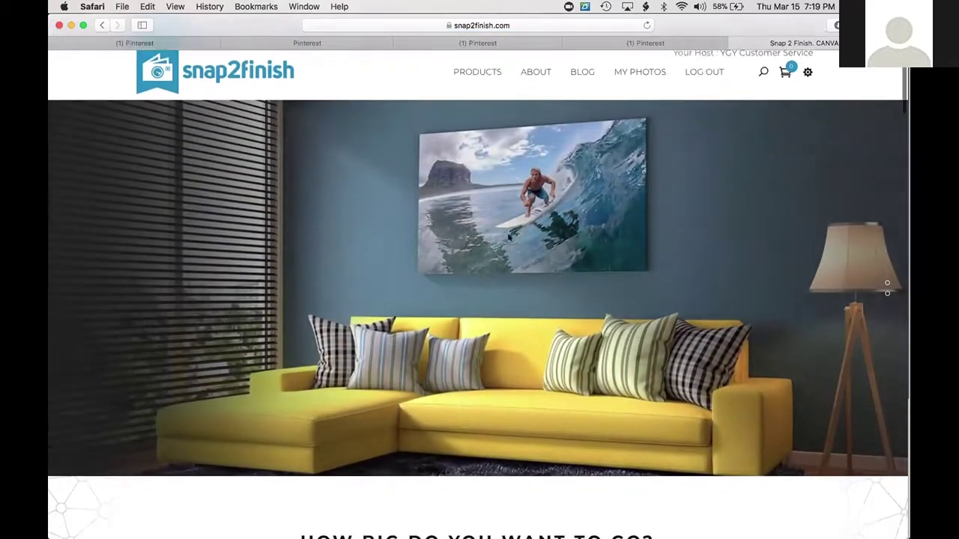
scroll(508, 238, "down", 5)
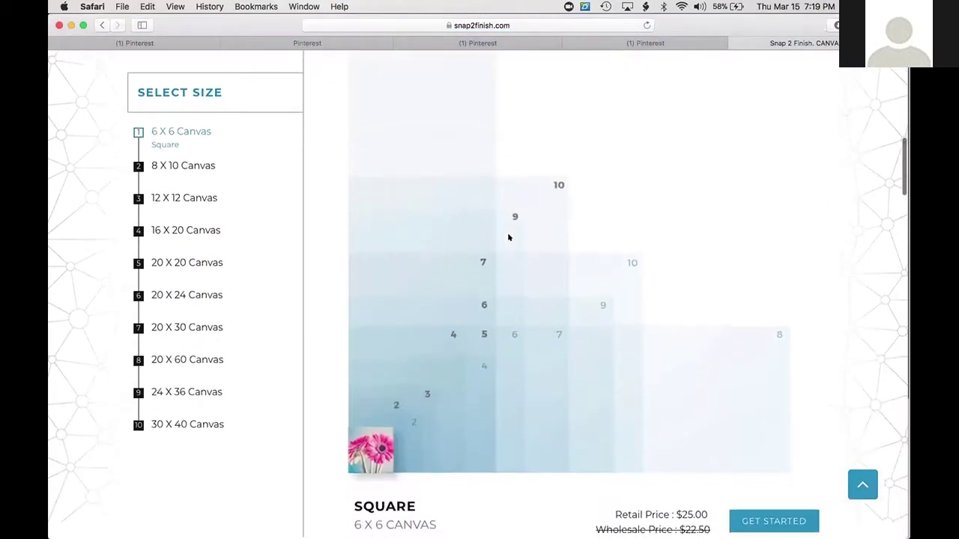
Preview the 12 x 12, 24 x 36 and 20 x 20 canvases on the size comparison chart.
scroll(508, 238, "up", 1)
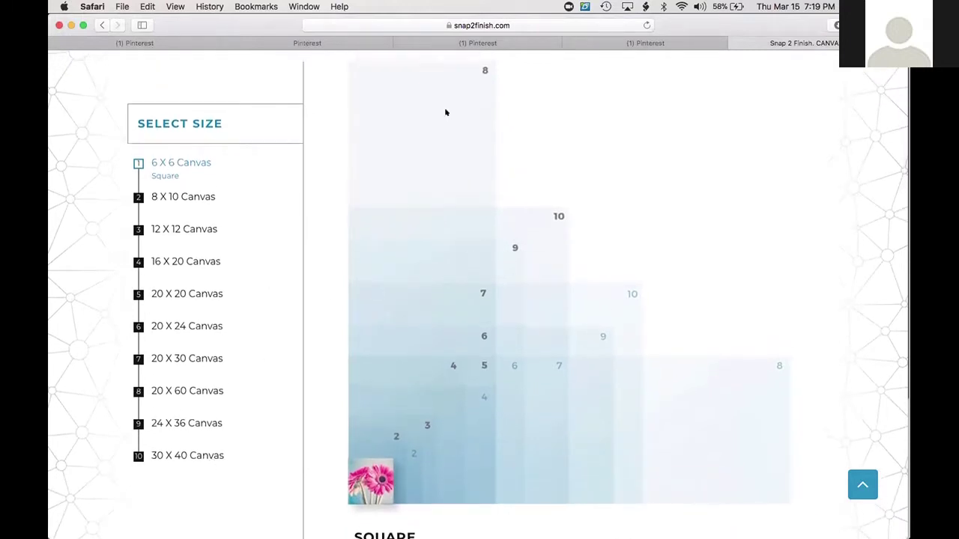
left_click(206, 228)
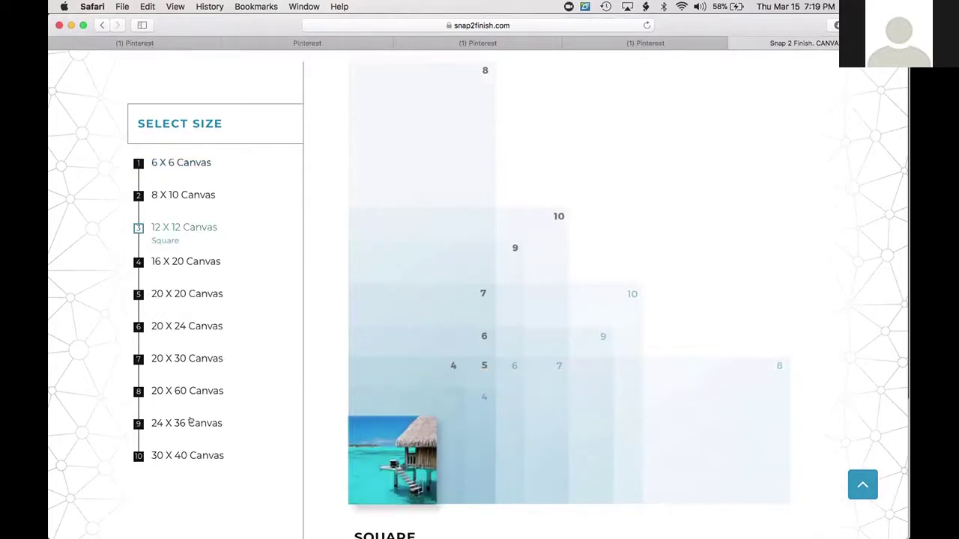
left_click(190, 422)
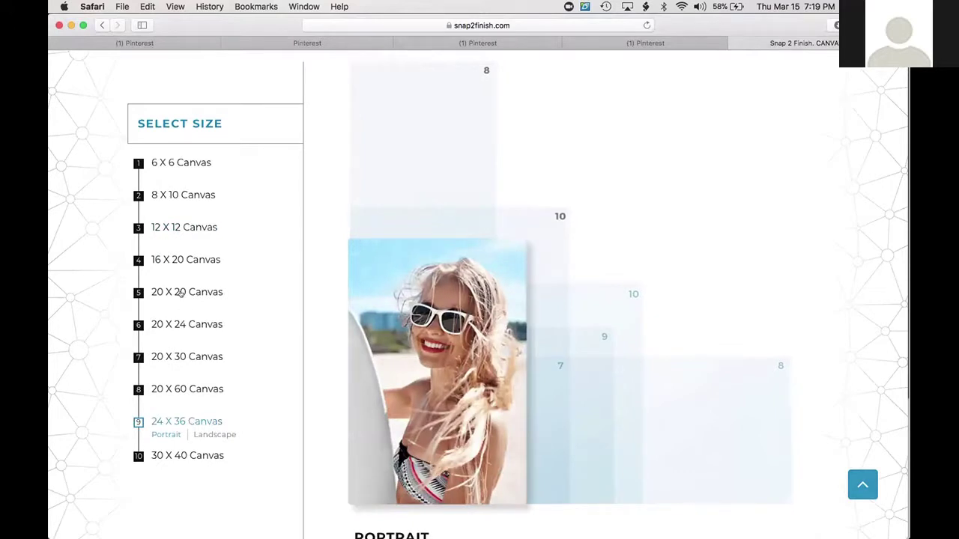
left_click(180, 294)
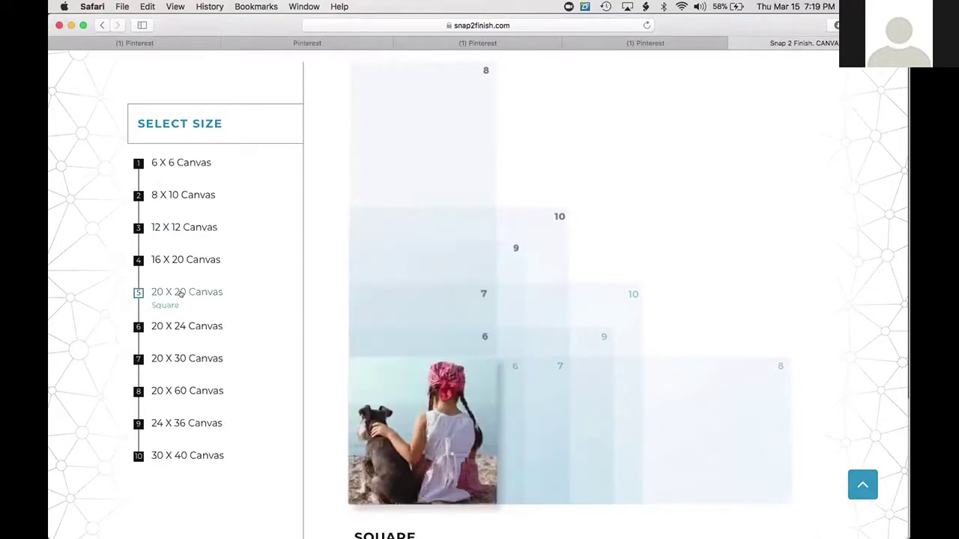
Start a 12 x 12 canvas project with the Full Size Photo theme.
left_click(183, 227)
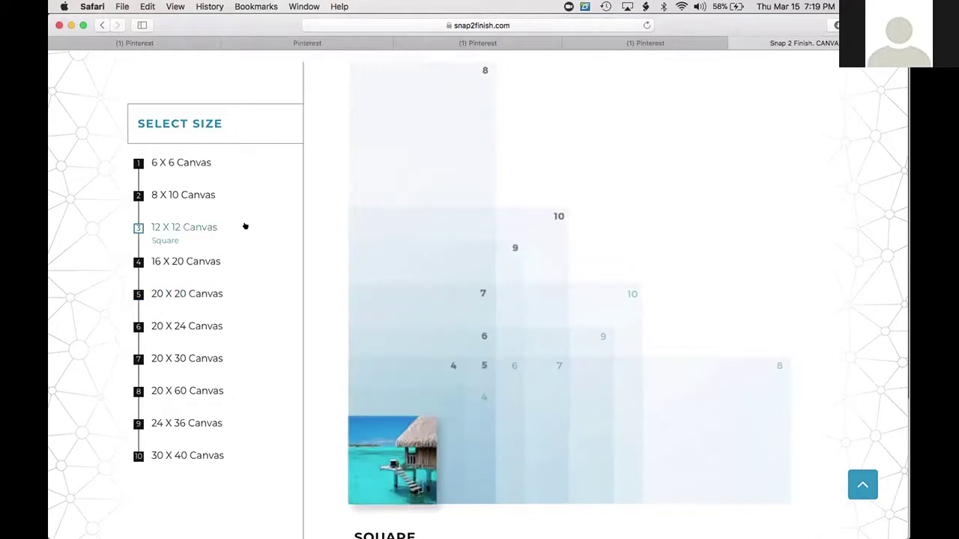
scroll(789, 341, "down", 3)
left_click(773, 365)
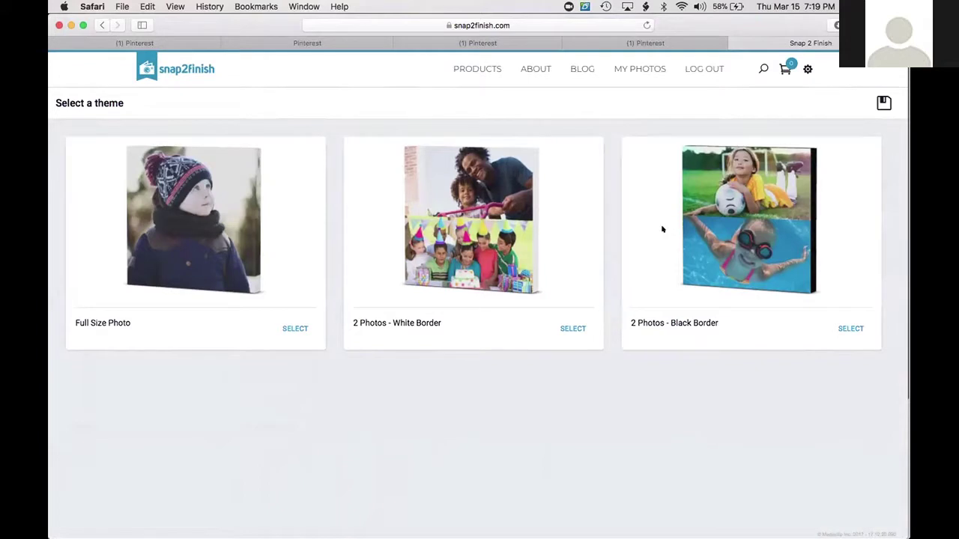
left_click(239, 241)
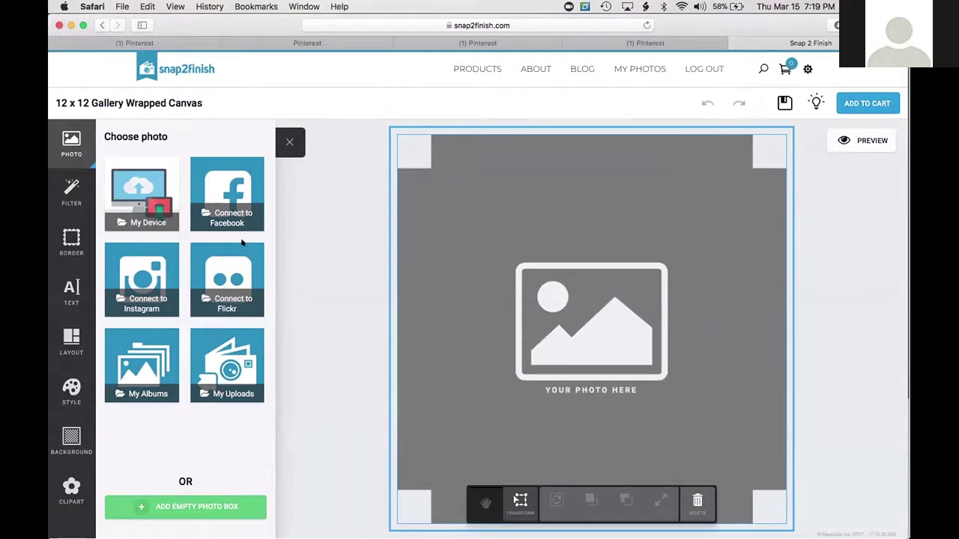
Open the Photo U Class photos album from My Albums and look through its pictures.
left_click(149, 365)
scroll(151, 334, "down", 2)
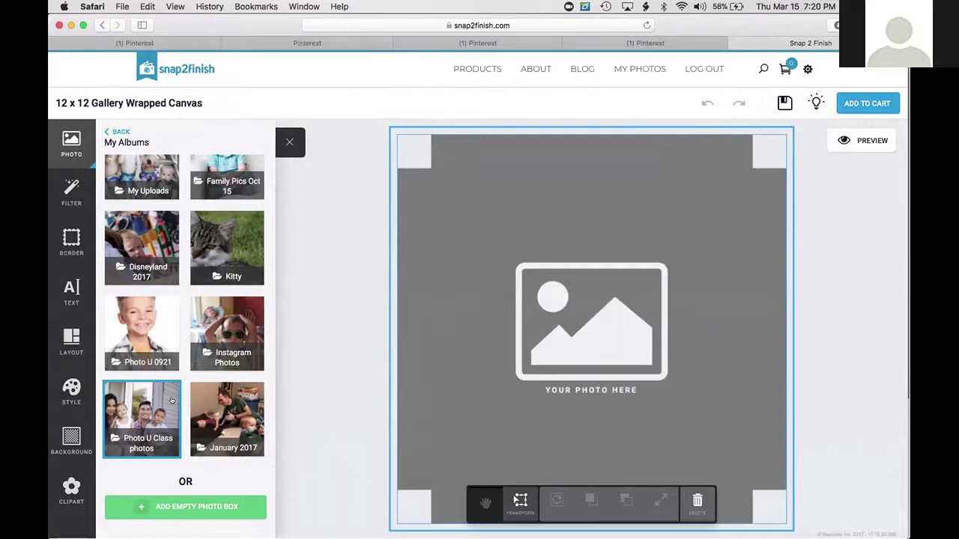
left_click(159, 400)
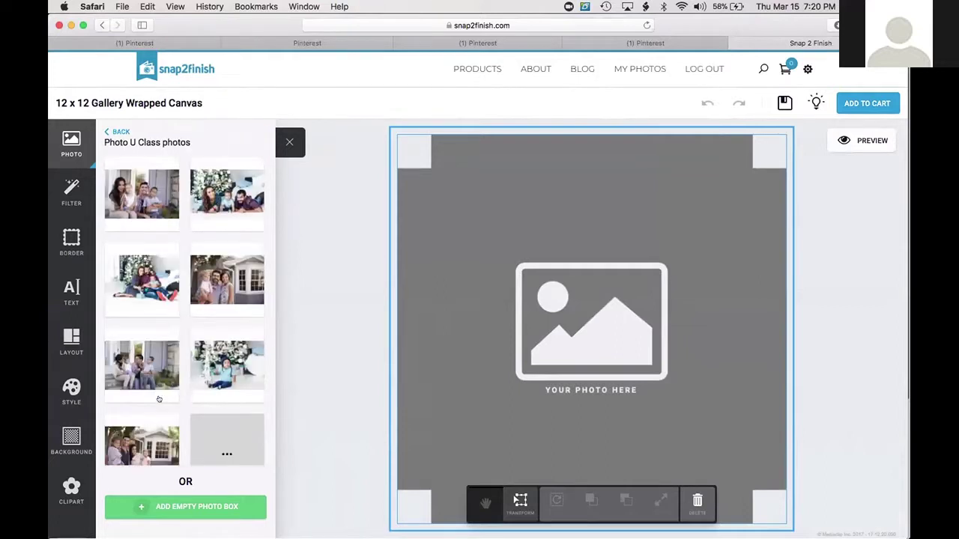
scroll(184, 236, "down", 5)
scroll(184, 236, "up", 5)
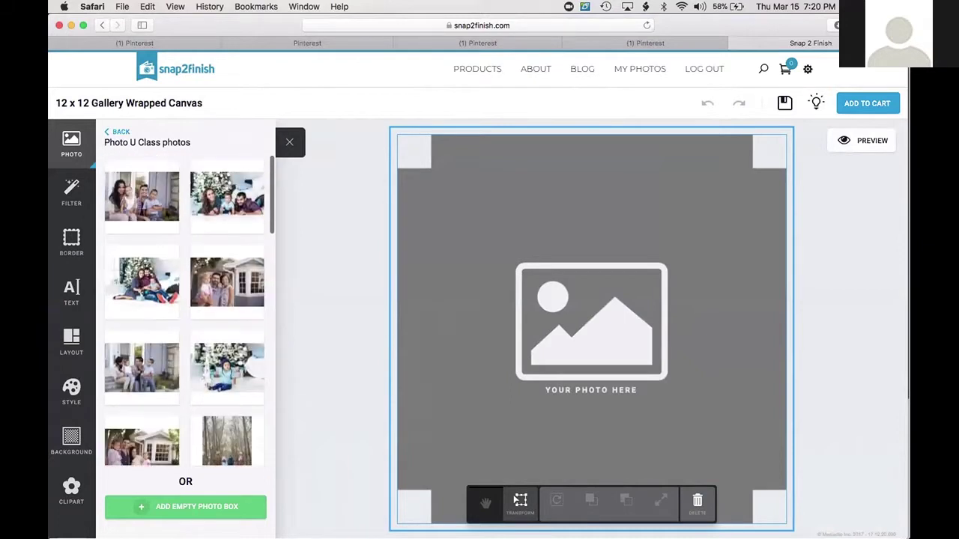
Place the photo of the family sitting on the porch, reposition it, and replace it with the family of three outside the house.
left_click(158, 193)
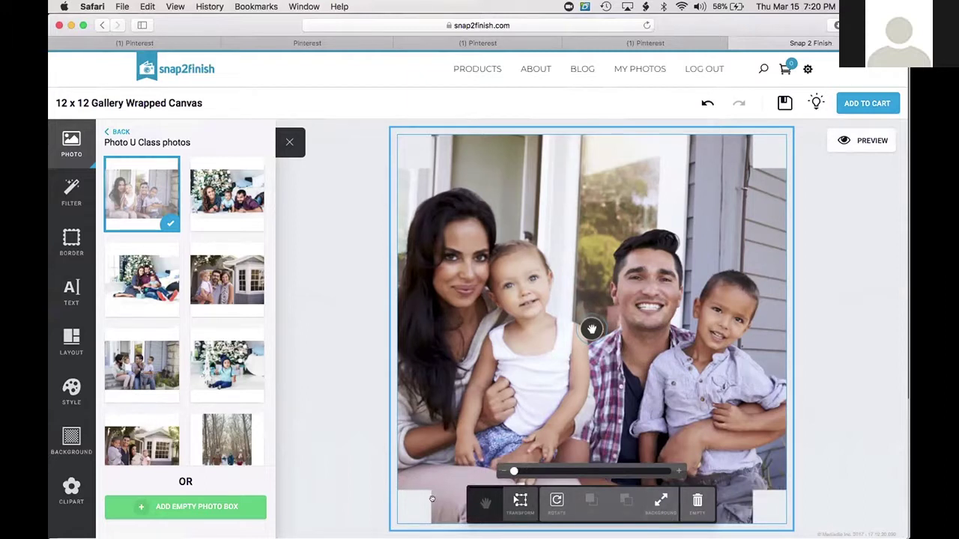
left_click_drag(465, 401, 457, 399)
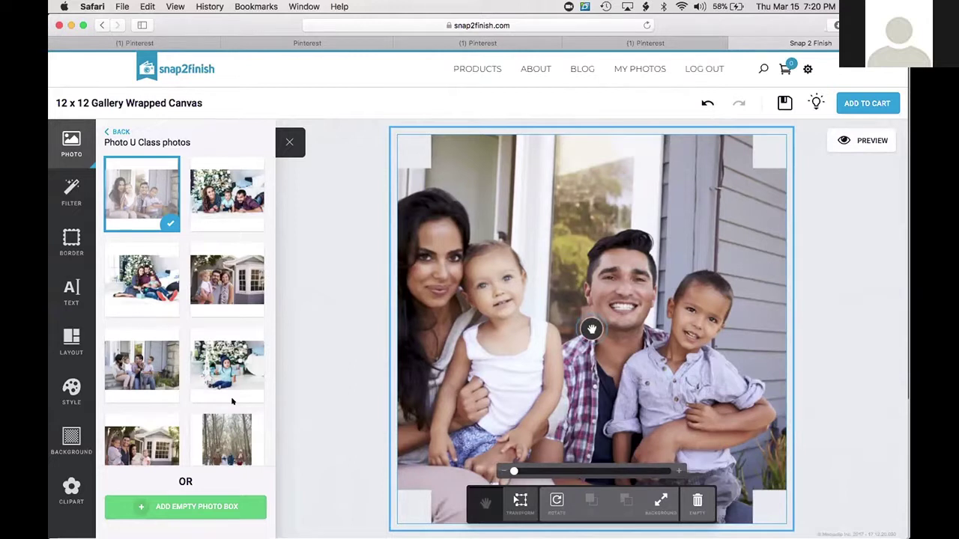
left_click(221, 296)
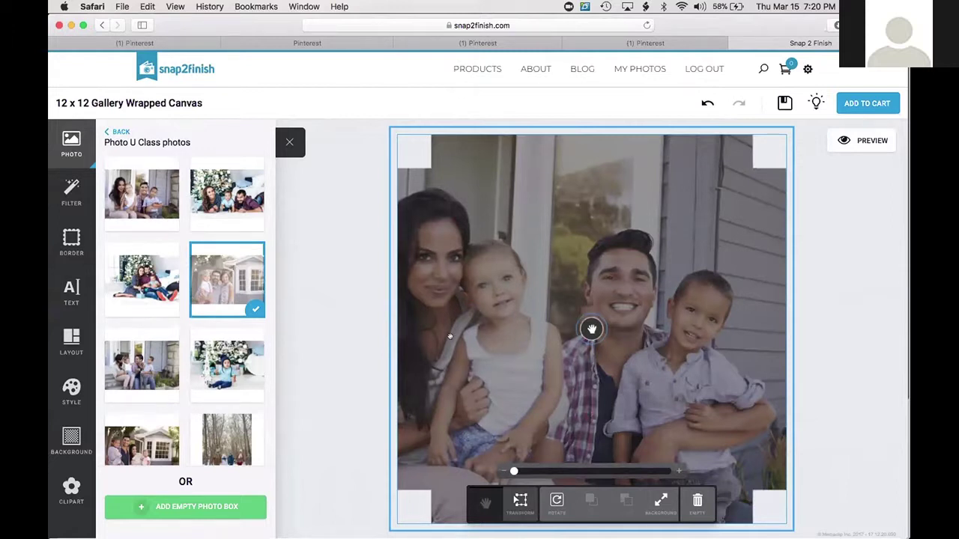
left_click_drag(591, 329, 654, 362)
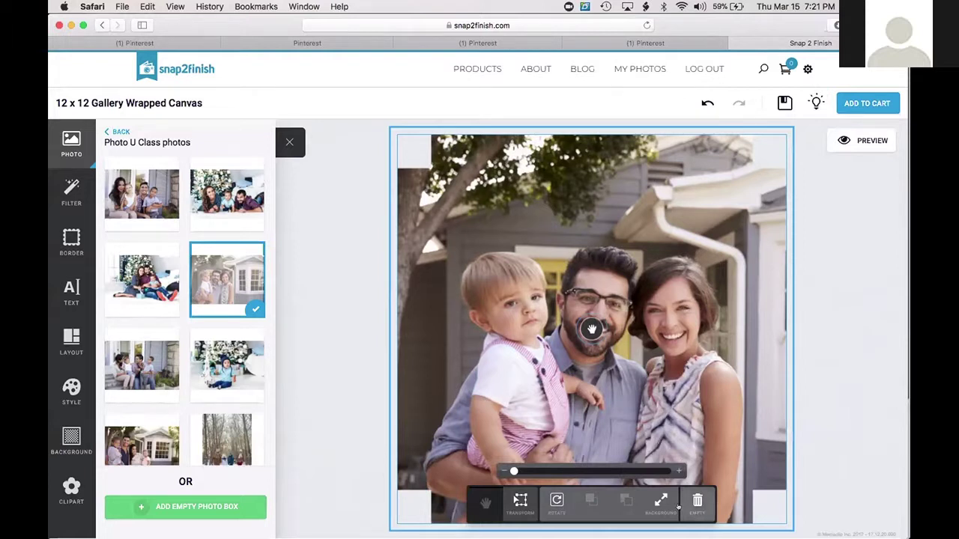
View the example image Wedding-canvas-all-in-one.jpg in Preview and return to the canvas editor in Safari.
key("ctrl+Up")
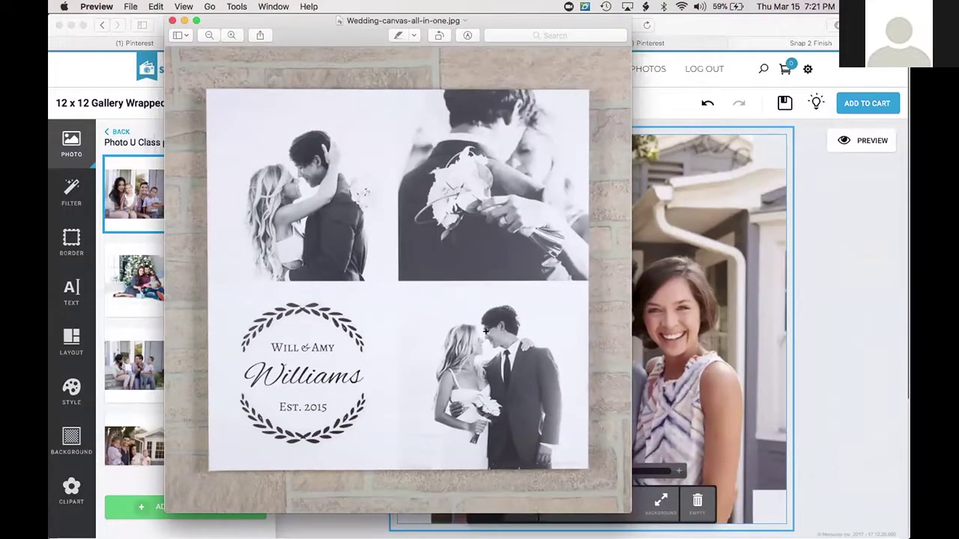
left_click(815, 320)
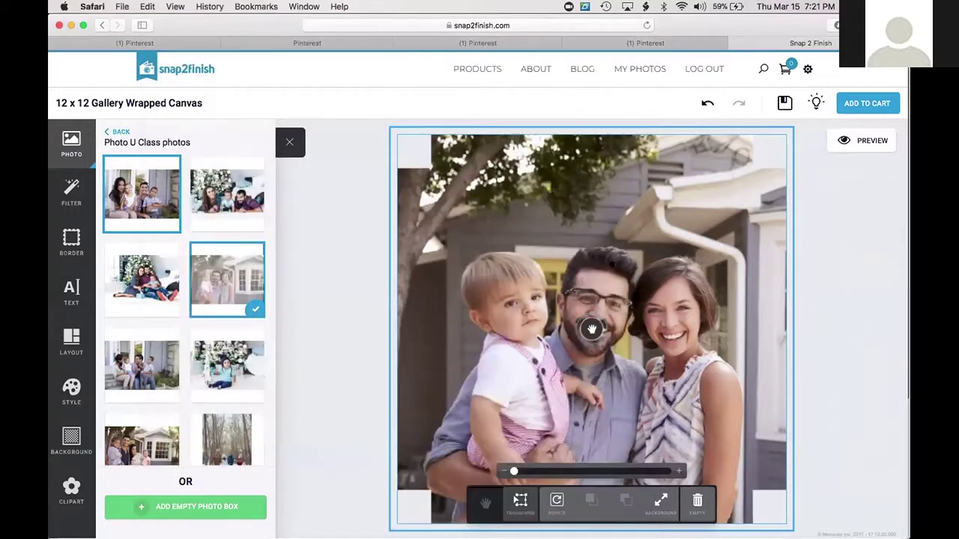
Delete the full-size photo from the canvas and apply the layout with four equal squares and no outer border.
left_click(696, 501)
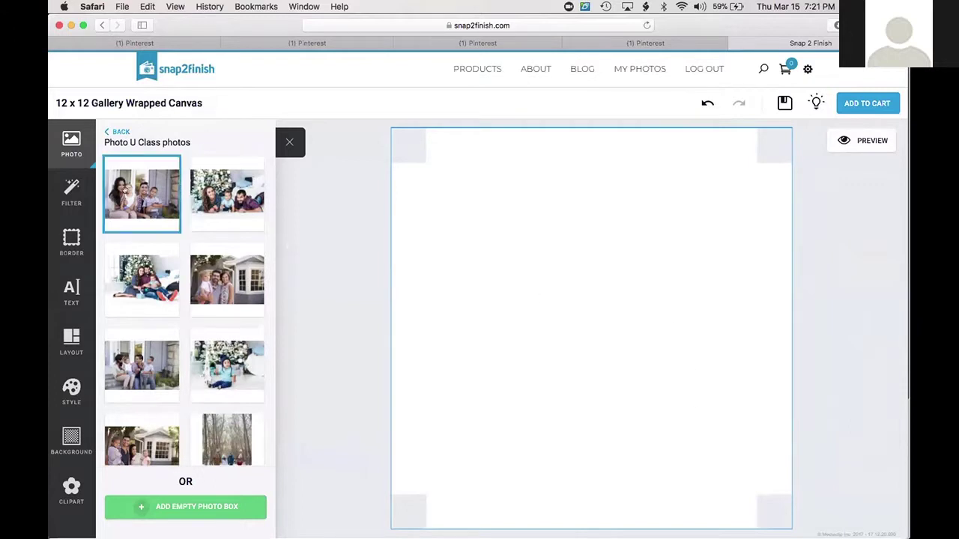
left_click(72, 341)
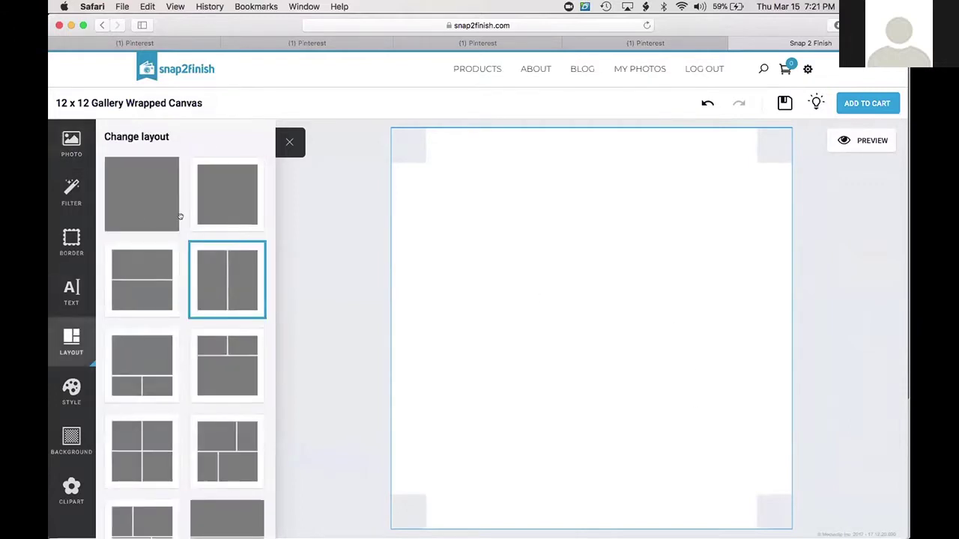
scroll(199, 245, "down", 3)
scroll(199, 245, "down", 3)
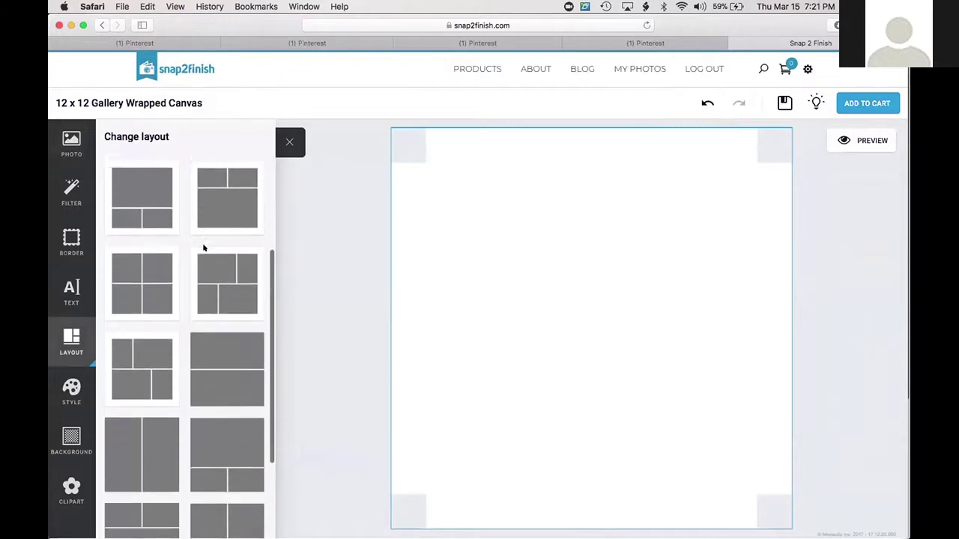
left_click(199, 246)
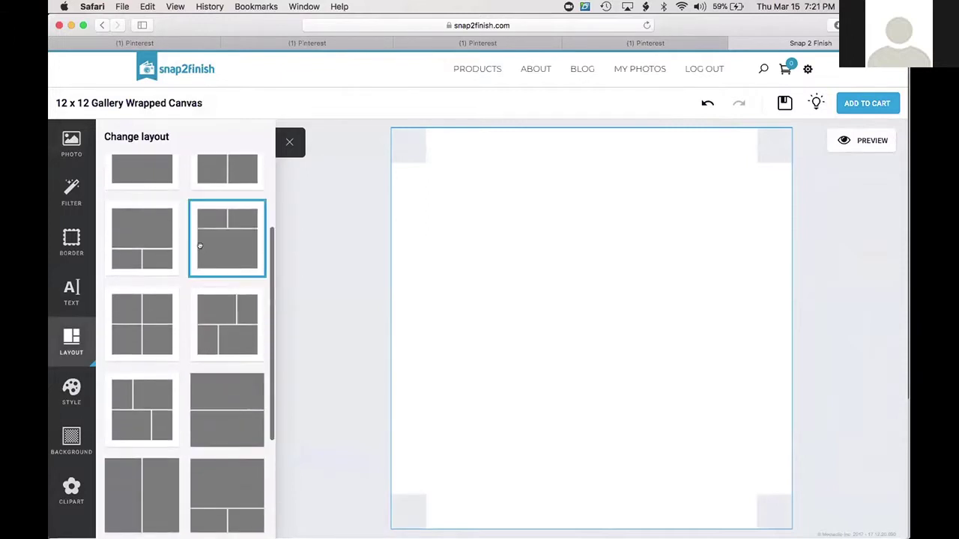
scroll(171, 233, "up", 1)
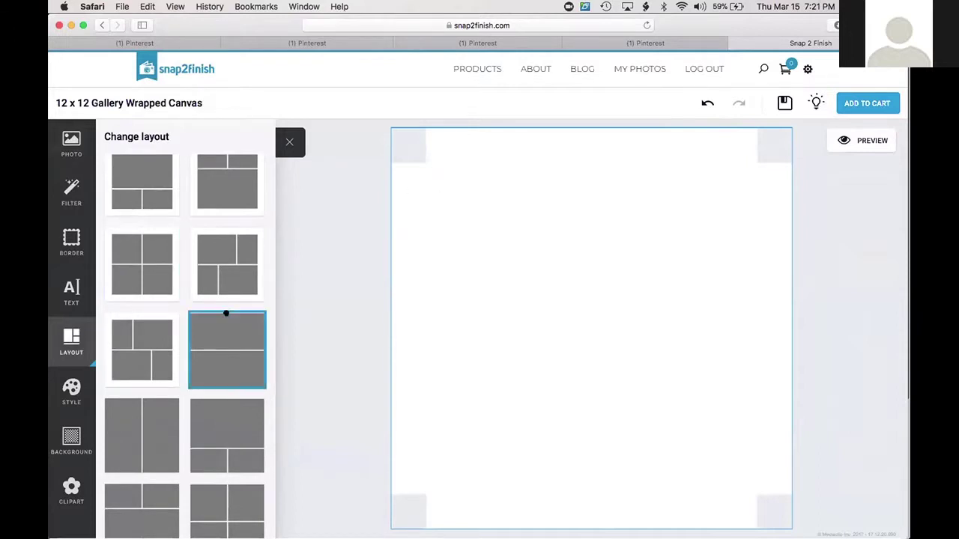
scroll(170, 255, "down", 5)
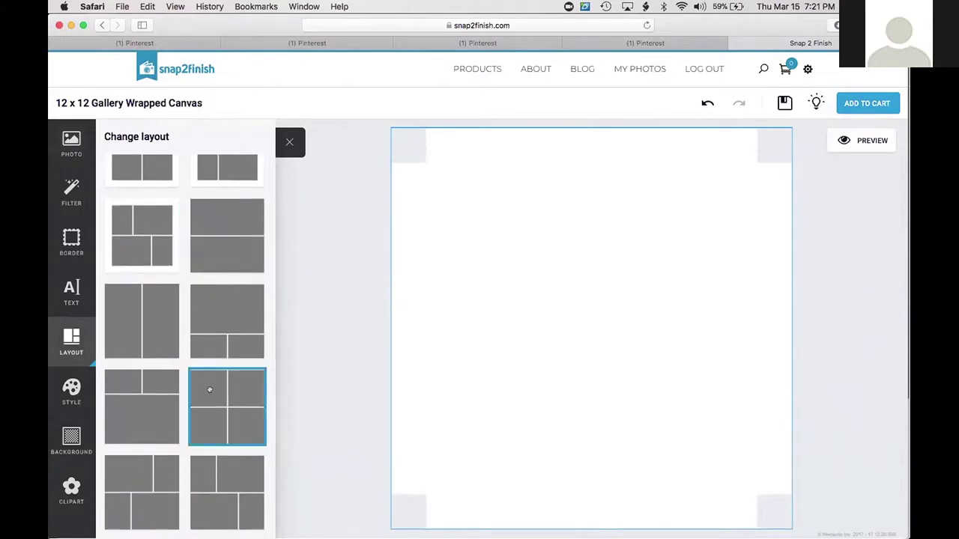
left_click(210, 387)
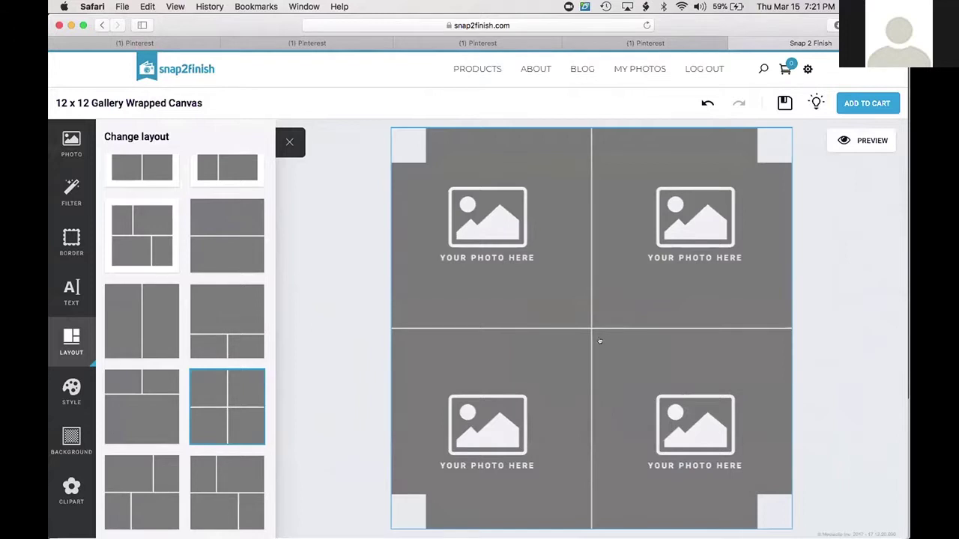
Place the three black-and-white wedding photos in the two upper and the lower-right boxes, and delete the empty lower-left box.
left_click(63, 150)
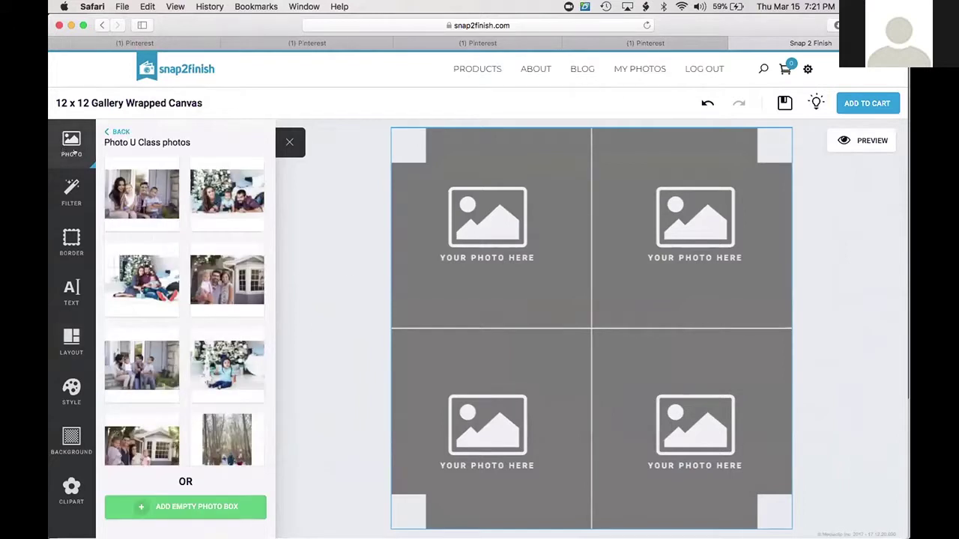
scroll(192, 295, "down", 1)
scroll(192, 295, "down", 10)
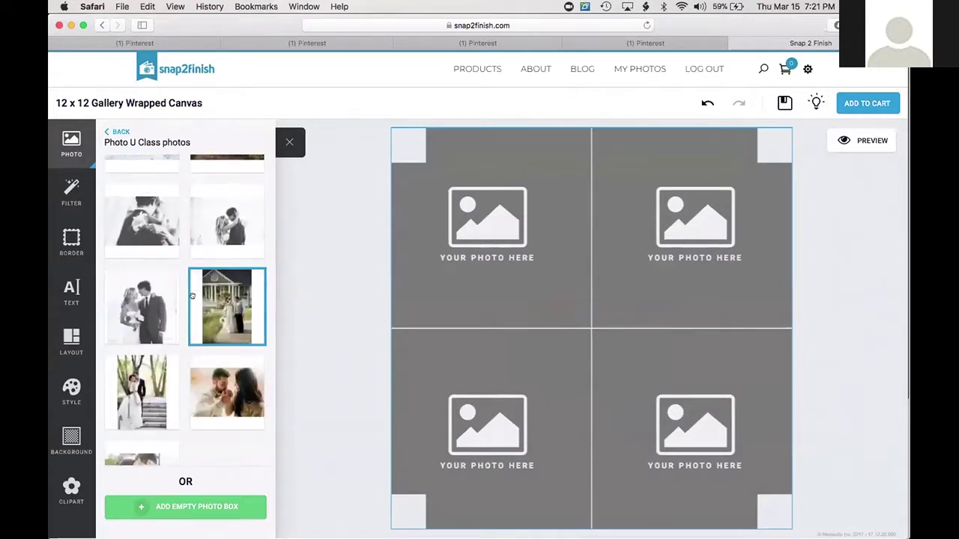
left_click(602, 238)
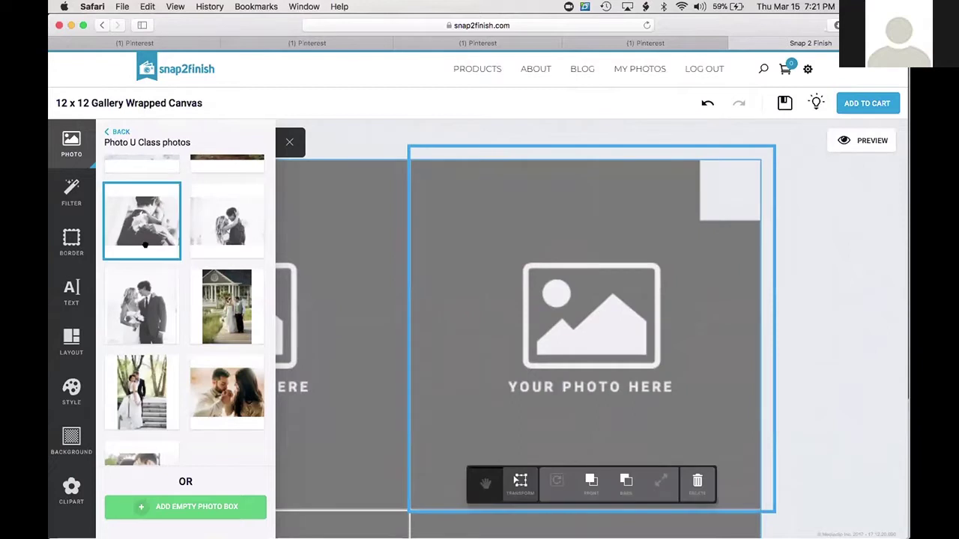
left_click(145, 244)
left_click(229, 217)
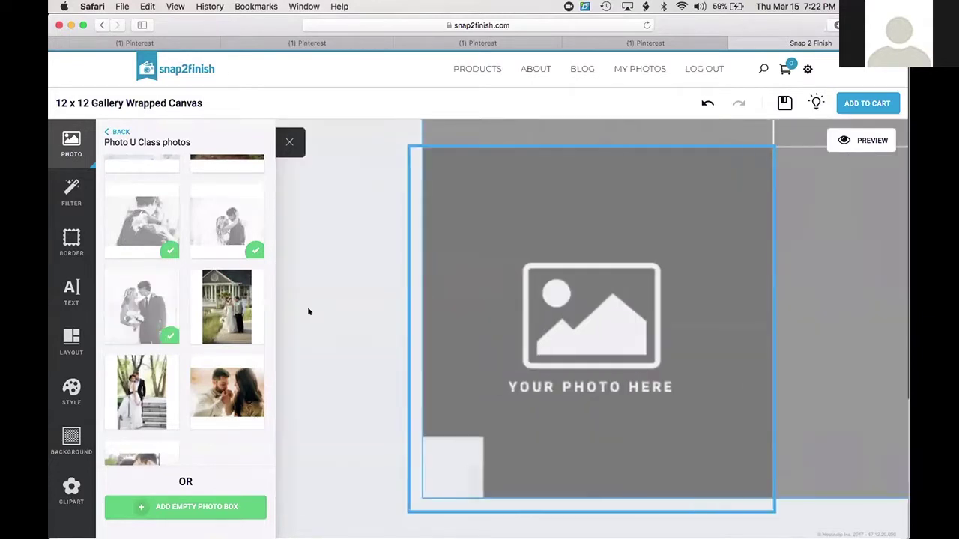
left_click(697, 481)
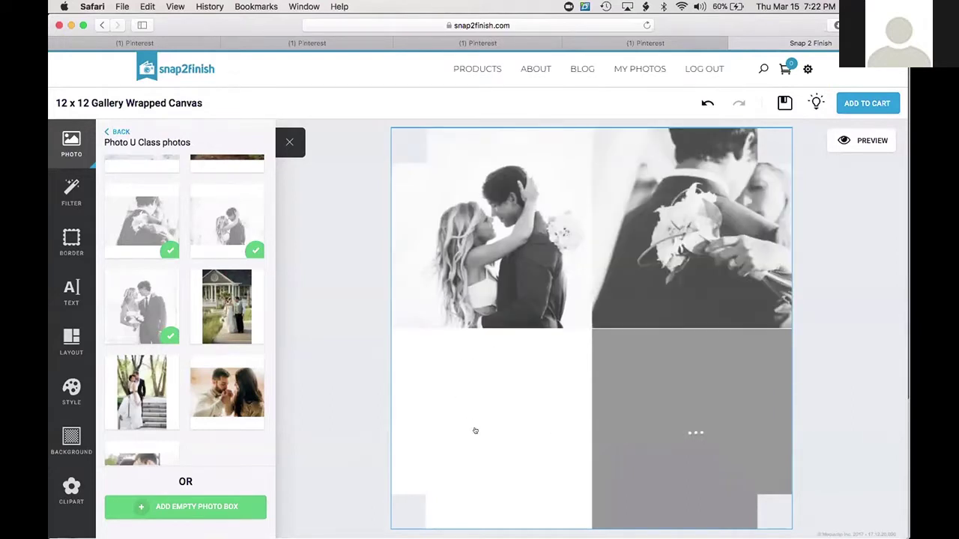
Enlarge the couple's photo in the lower-right square slightly and adjust its position within the box.
left_click(687, 431)
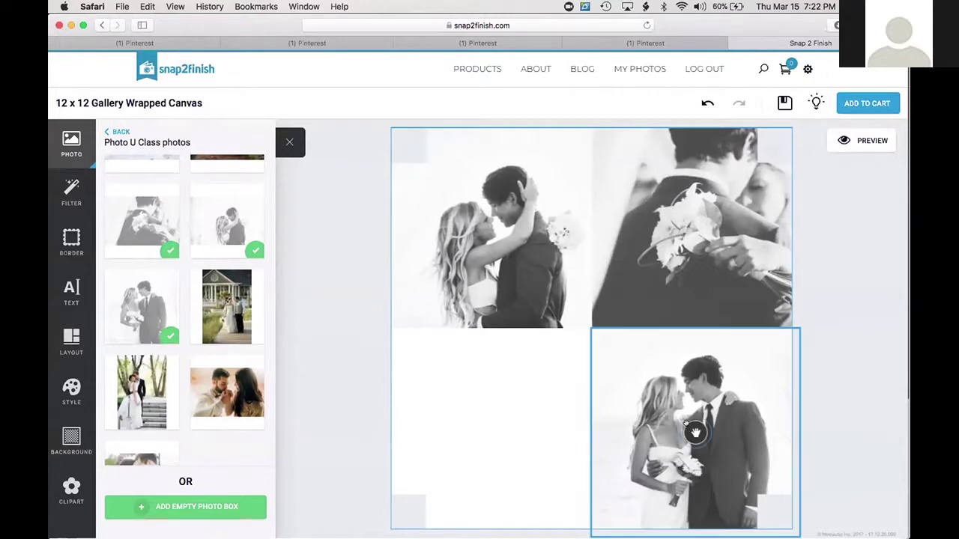
left_click(595, 353)
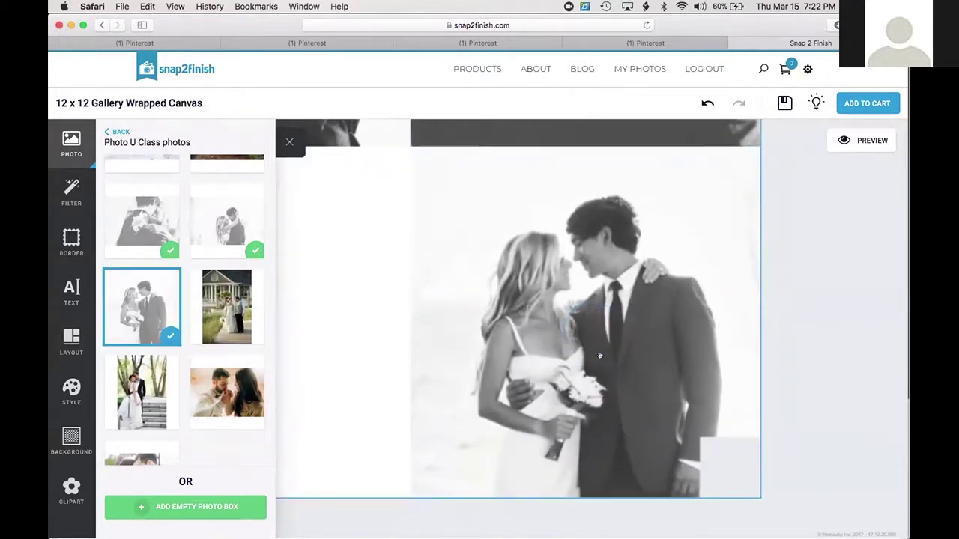
left_click(594, 353)
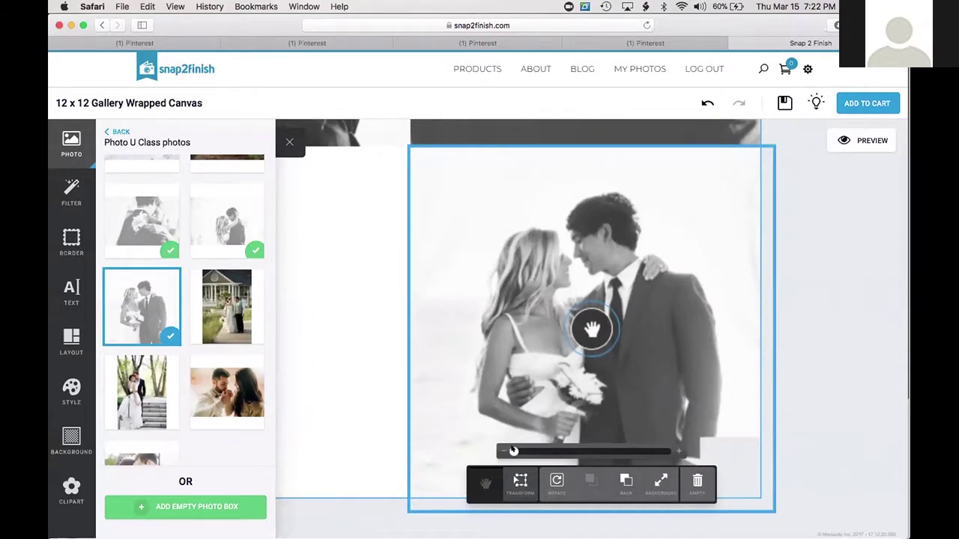
left_click_drag(513, 452, 521, 451)
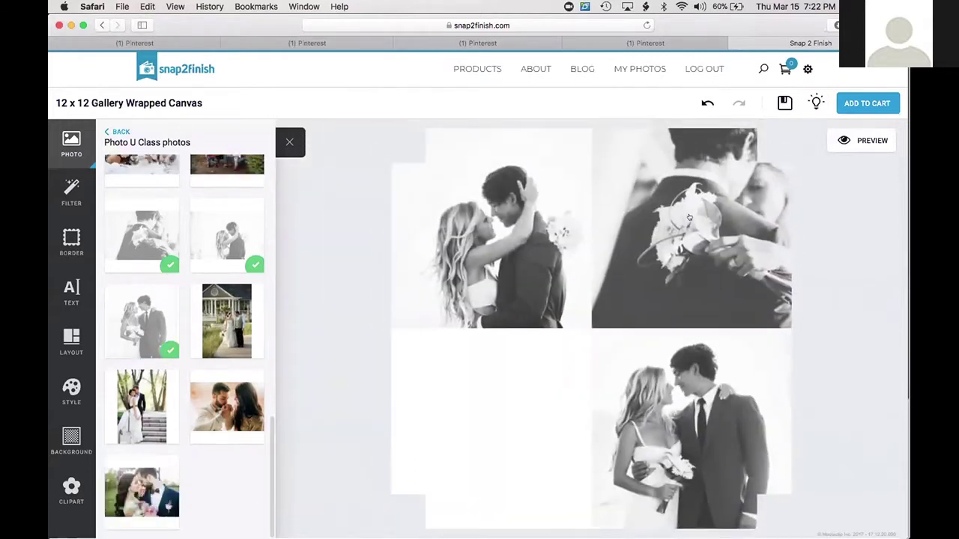
Shift the upper-right bouquet photo left to show more of the bride, and move the upper-left embrace photo slightly right.
left_click(689, 214)
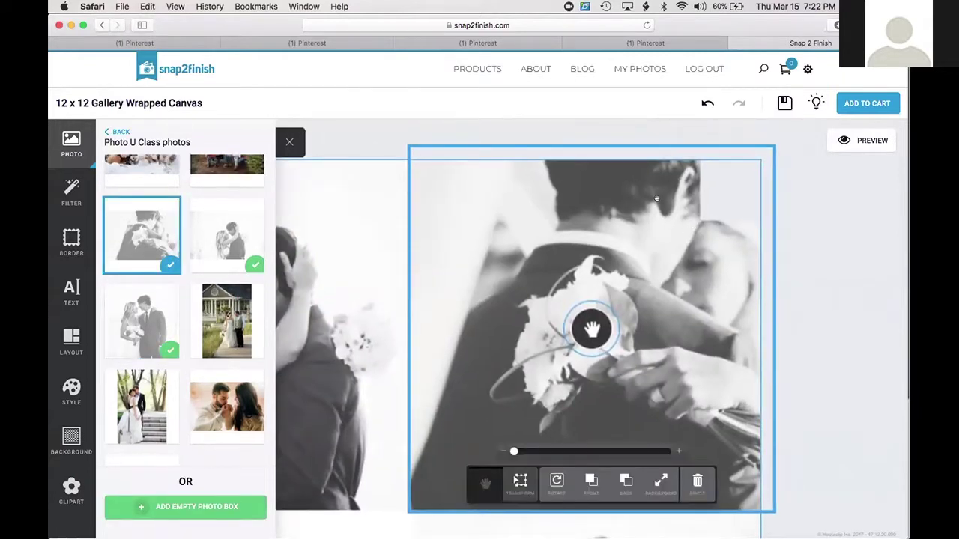
left_click_drag(590, 327, 525, 331)
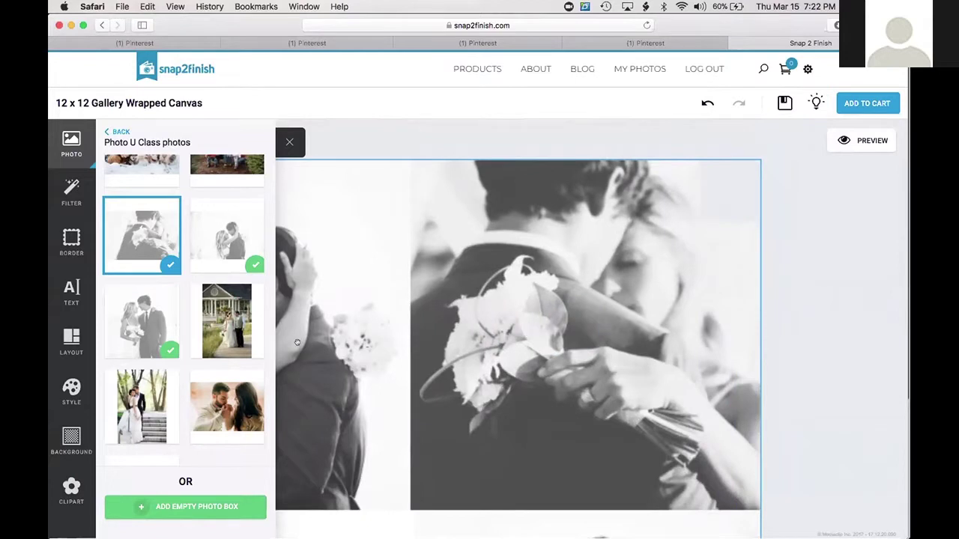
left_click(296, 342)
left_click_drag(543, 343, 566, 343)
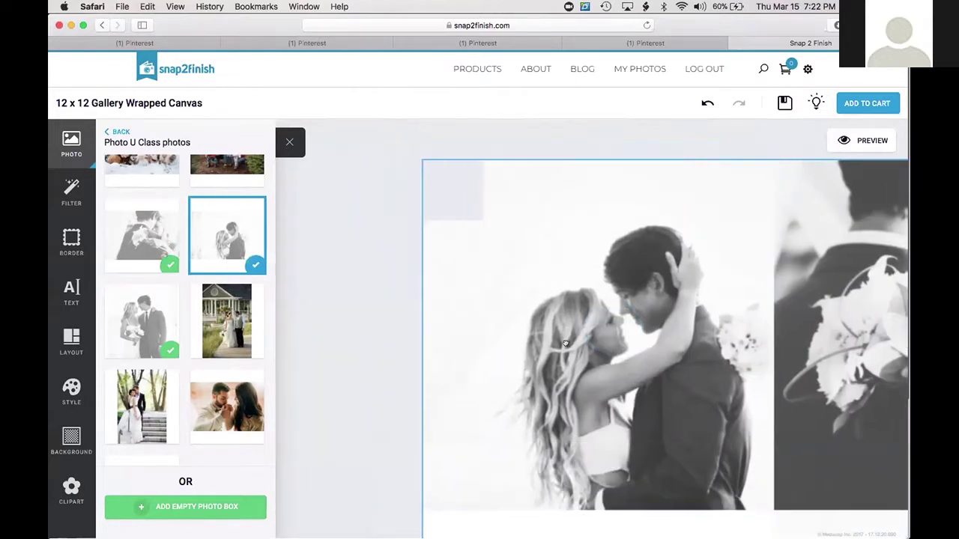
Add the black laurel branch clipart from the Nature category and move it into the empty lower-left square of the canvas.
left_click(357, 327)
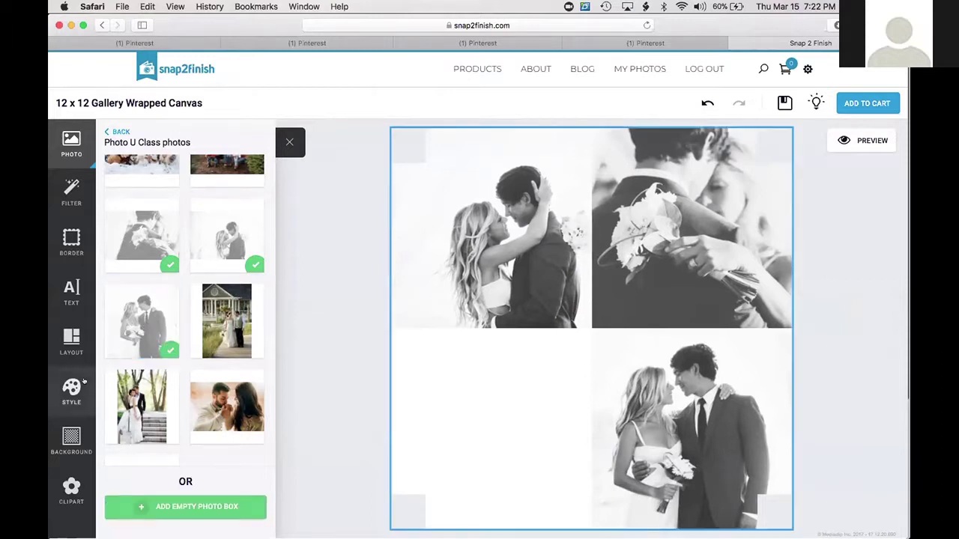
left_click(70, 487)
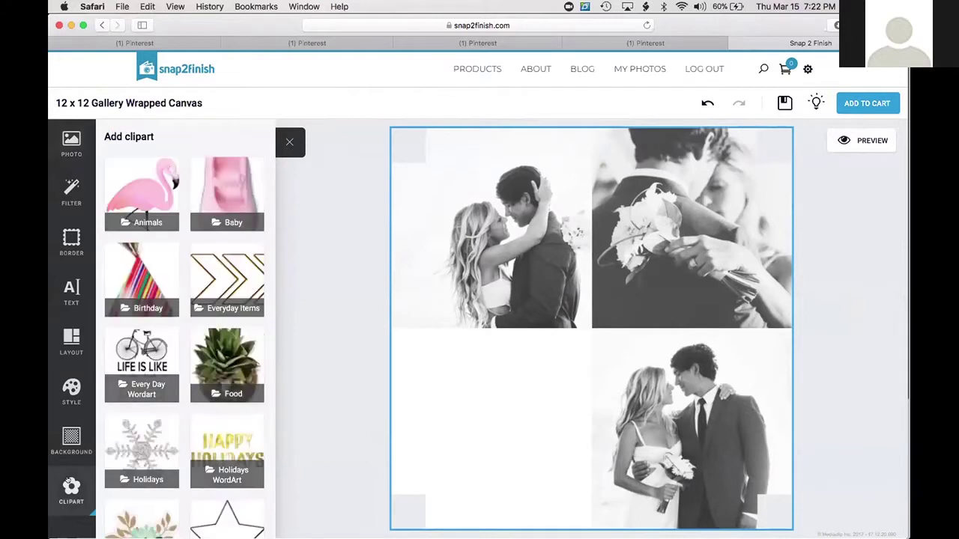
scroll(212, 290, "down", 5)
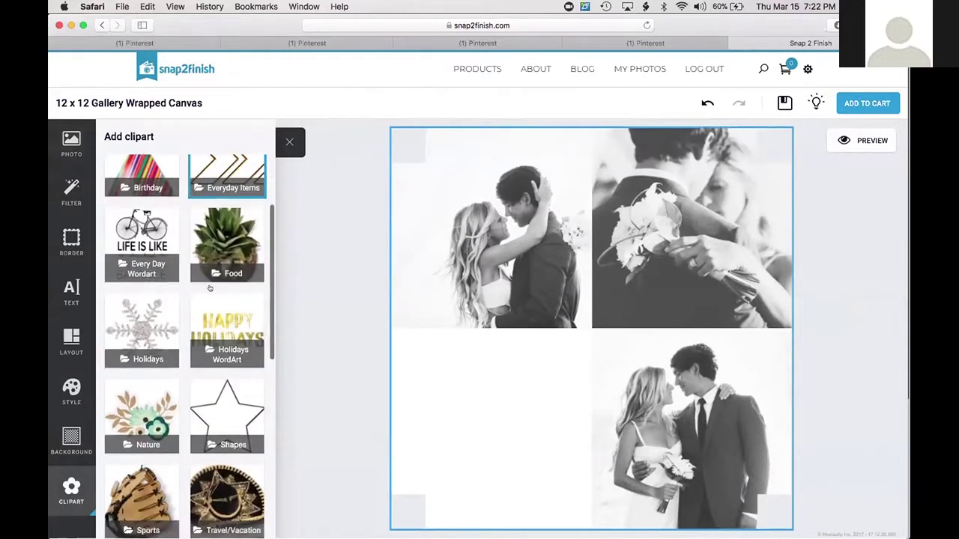
left_click(139, 342)
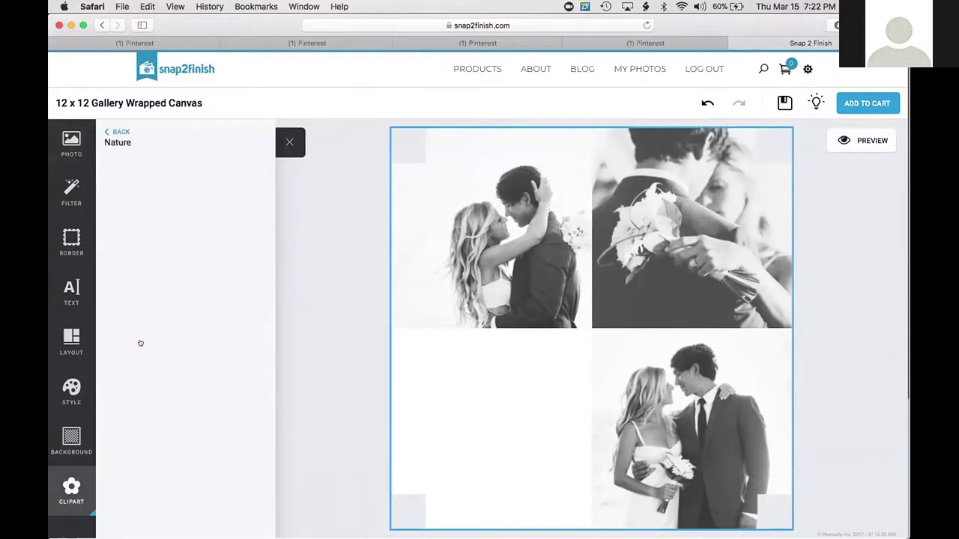
scroll(139, 343, "down", 10)
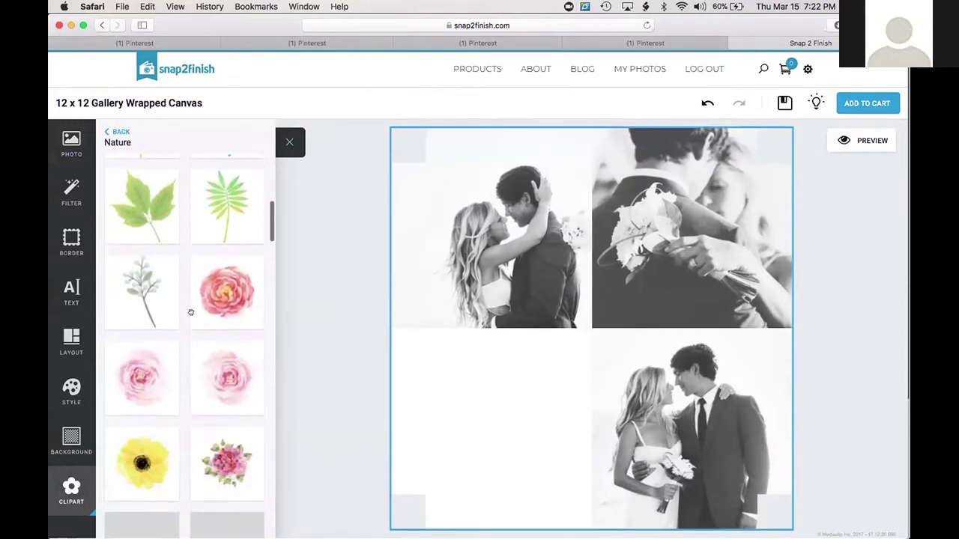
scroll(191, 313, "down", 3)
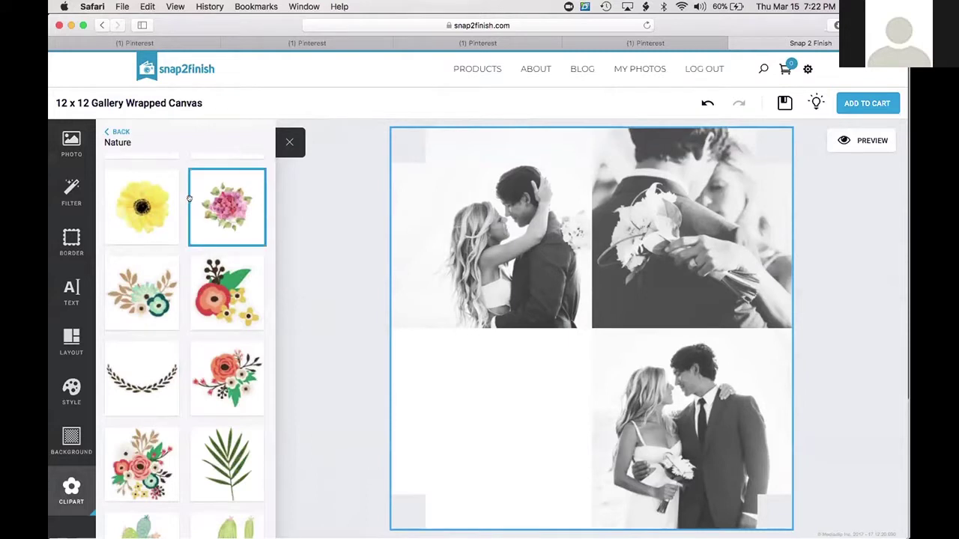
scroll(187, 210, "down", 3)
scroll(184, 225, "up", 2)
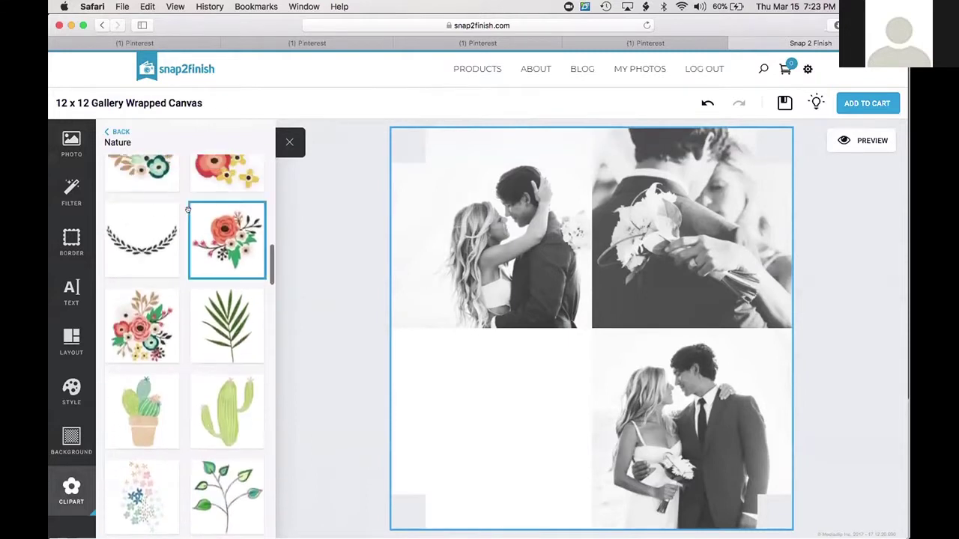
left_click(159, 237)
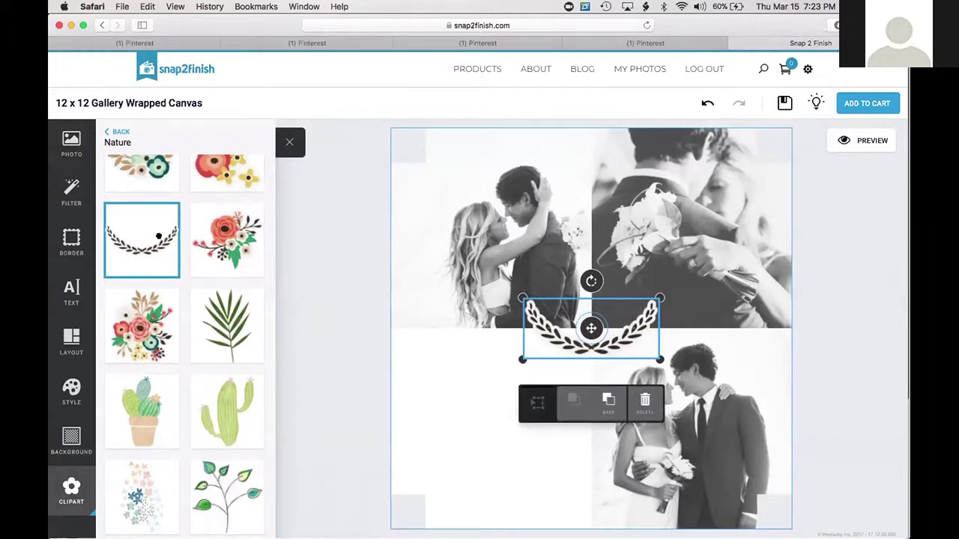
left_click(550, 360)
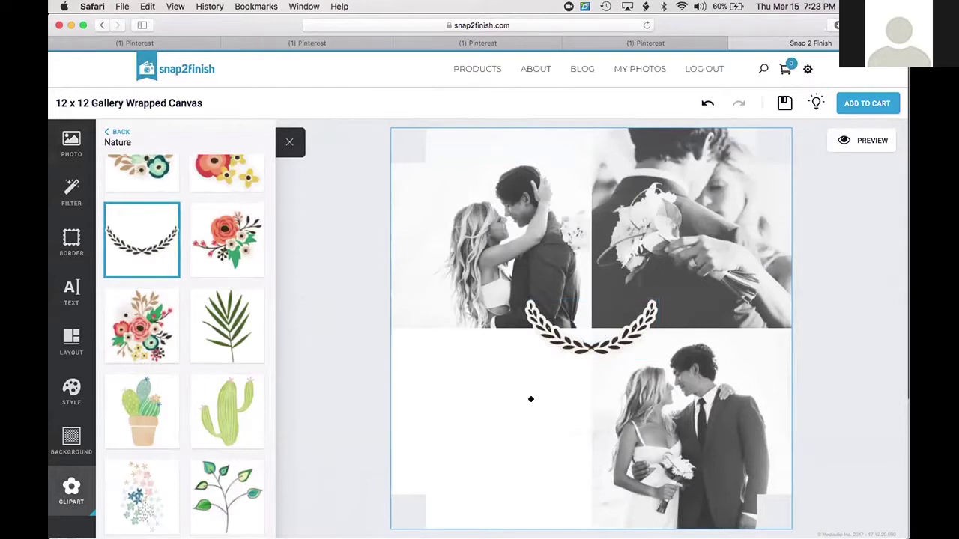
left_click_drag(523, 411, 524, 433)
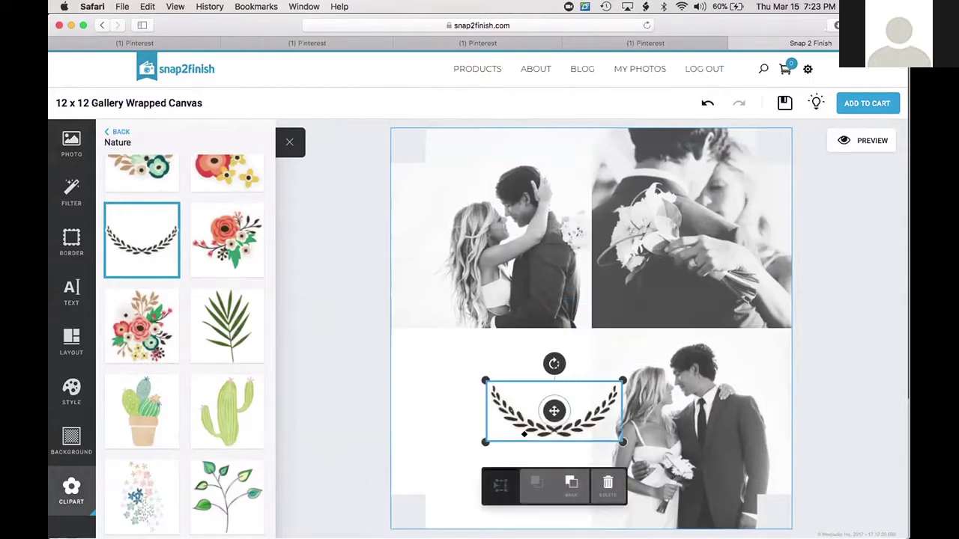
Add a second copy of the black laurel clipart and rotate it upside down so it arches upward.
left_click(145, 253)
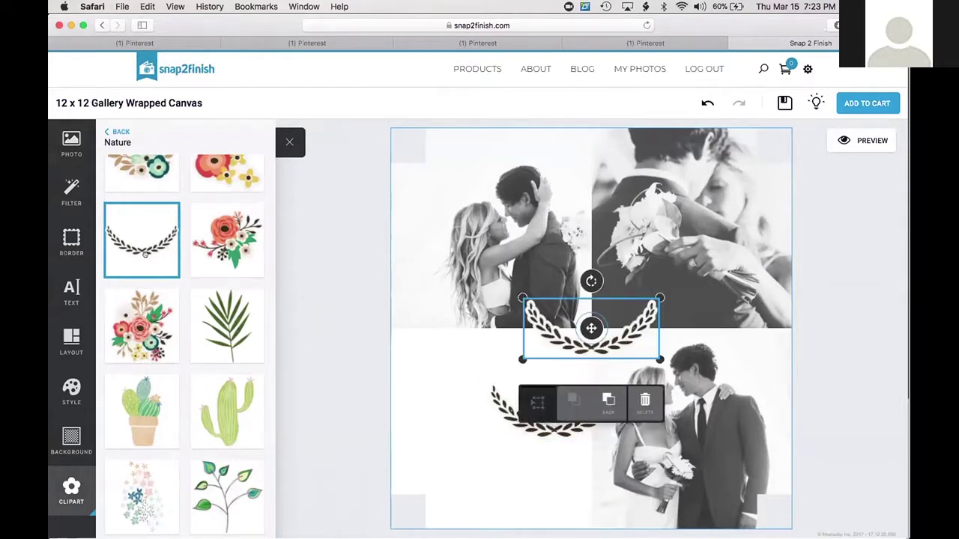
left_click(334, 326)
scroll(603, 337, "up", 3)
left_click(596, 336)
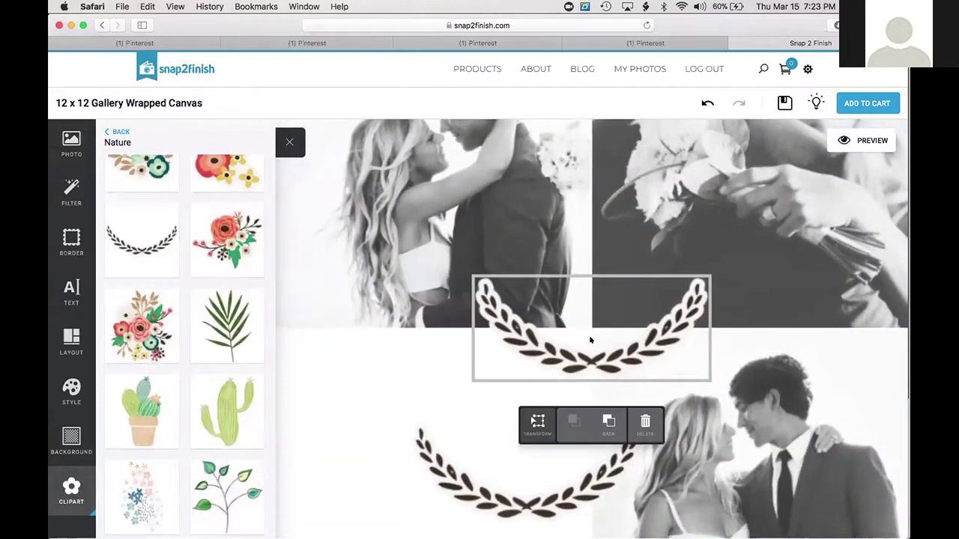
left_click(538, 423)
left_click_drag(571, 279, 586, 378)
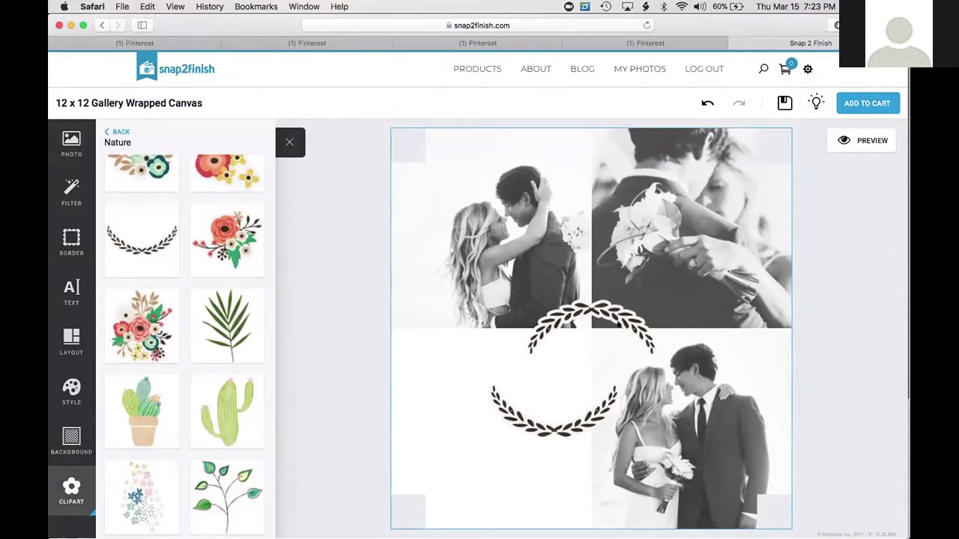
Move the upside-down laurel into the upper part of the lower-left square and place the upright laurel below it.
left_click(604, 311)
left_click(530, 341)
left_click(530, 341)
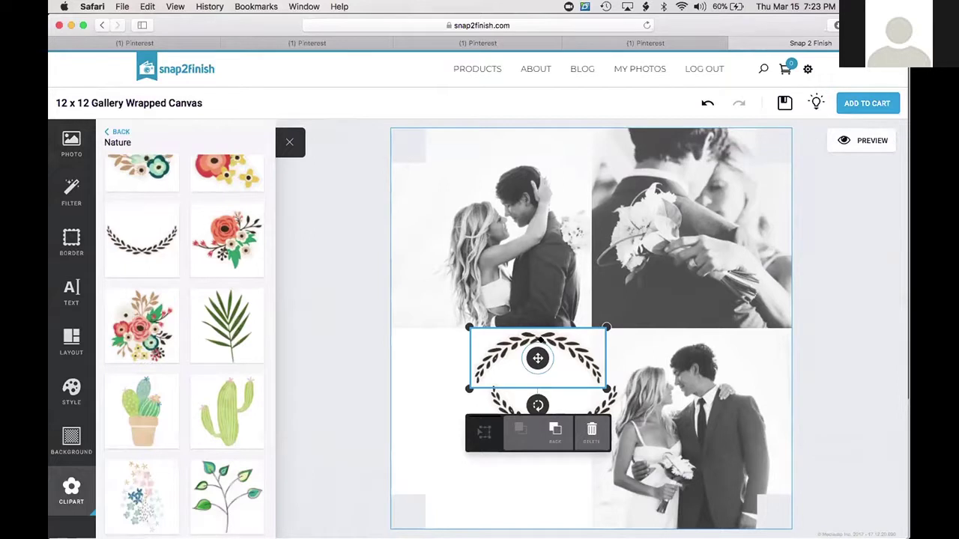
left_click_drag(538, 340, 536, 350)
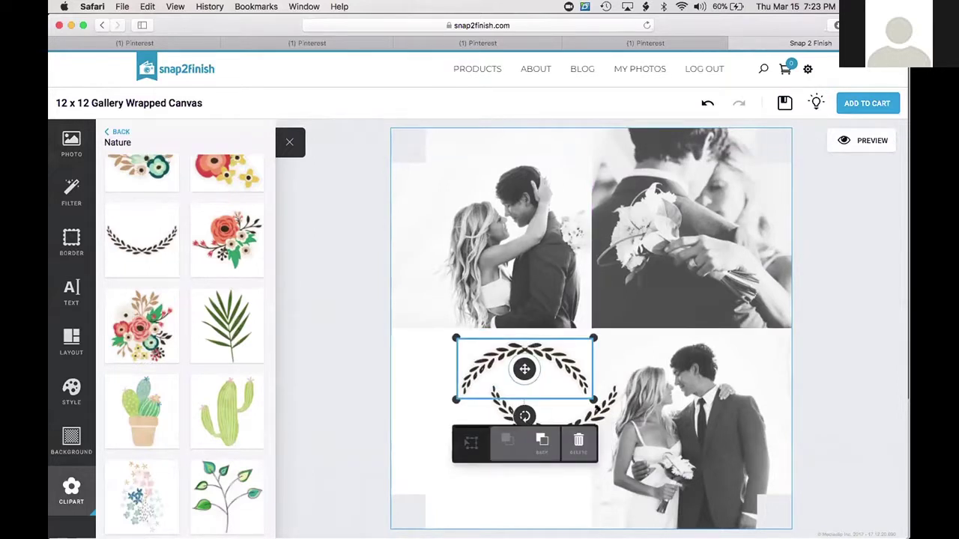
left_click(609, 402)
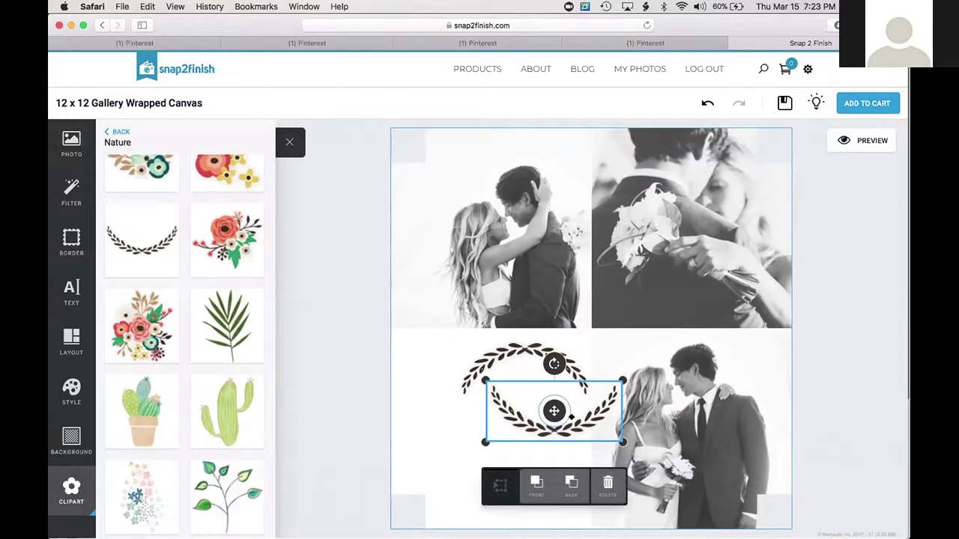
left_click_drag(560, 417, 519, 450)
left_click_drag(569, 431, 563, 437)
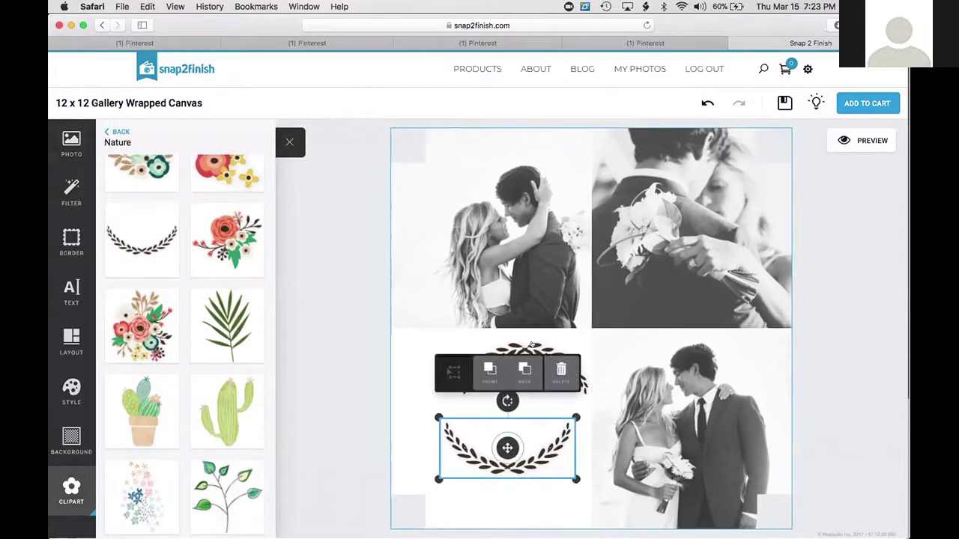
Shrink the upper, upside-down laurel in the lower-left square slightly.
left_click(532, 343)
left_click(581, 341)
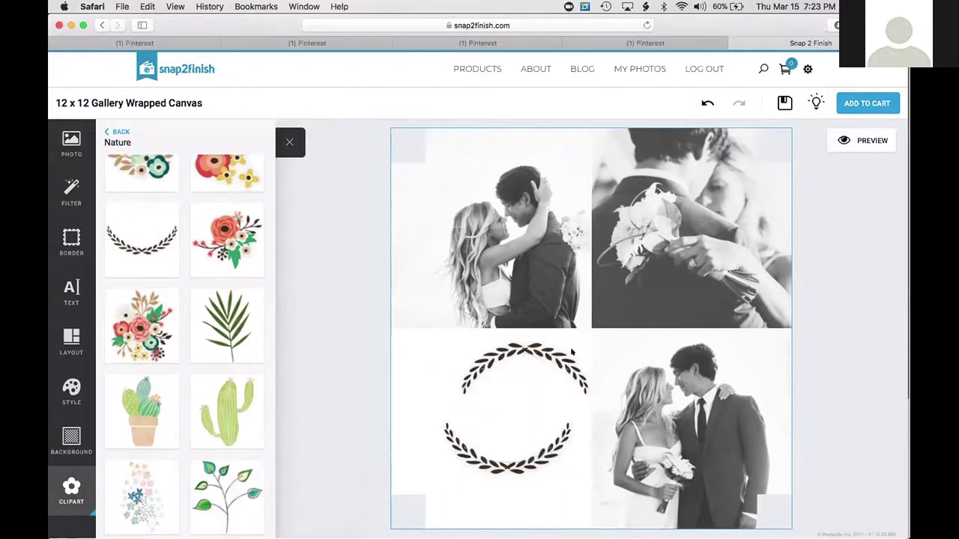
left_click_drag(571, 352, 569, 354)
left_click(569, 354)
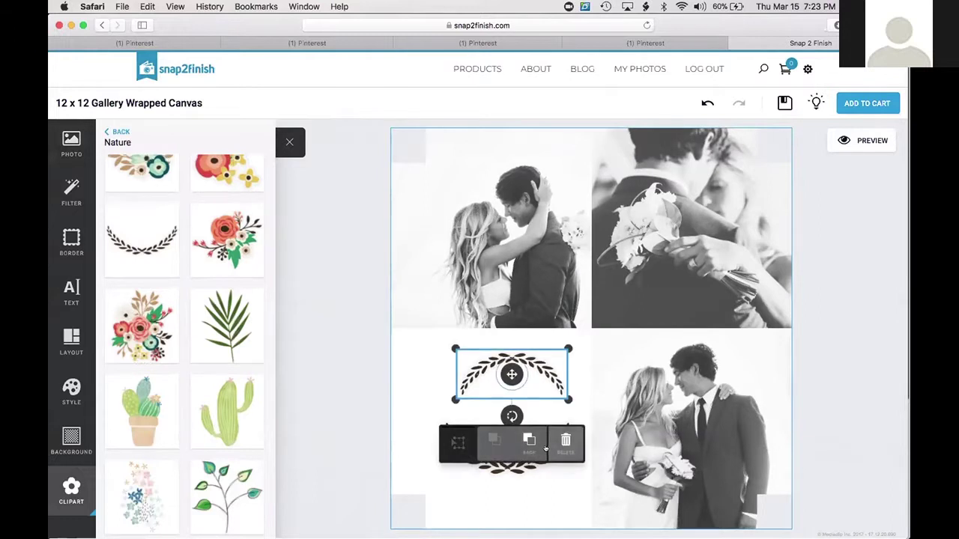
Move the lower laurel up beneath the upper one and shrink it to the same width.
left_click(507, 465)
left_click_drag(507, 464, 529, 447)
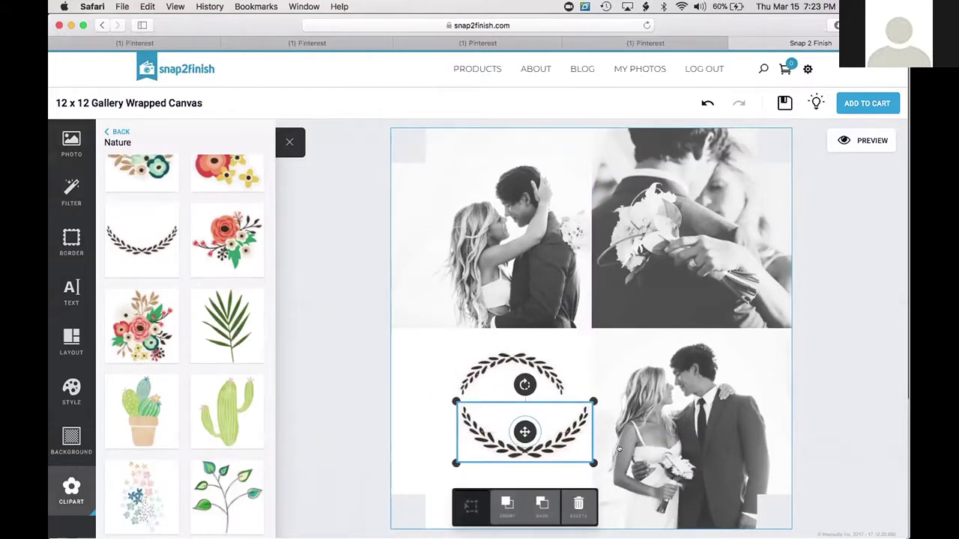
key("Escape")
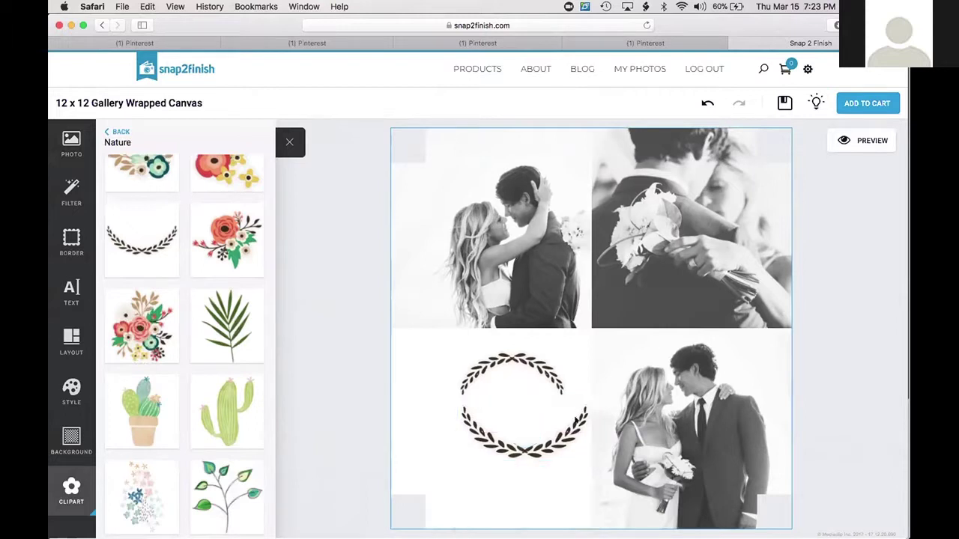
left_click_drag(573, 423, 569, 420)
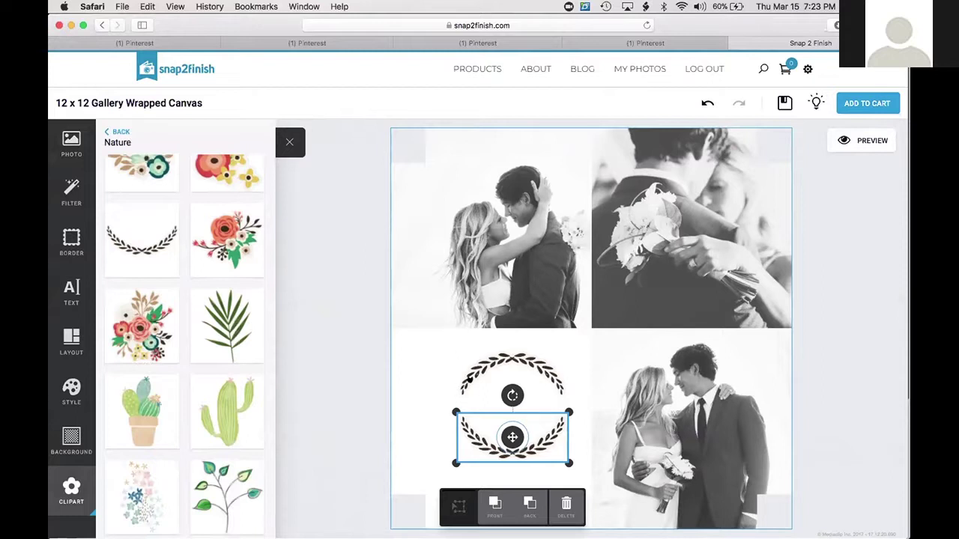
Move the upper laurel higher and the lower laurel down, leaving a wide gap between them for text.
left_click(472, 365)
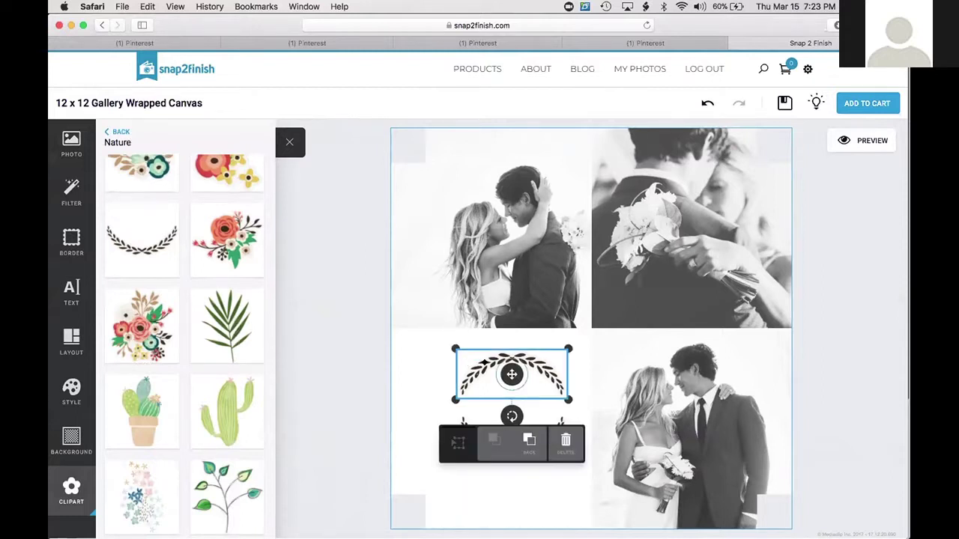
mouse_move(485, 361)
left_mouse_down()
mouse_move(485, 346)
mouse_move(493, 352)
left_mouse_up()
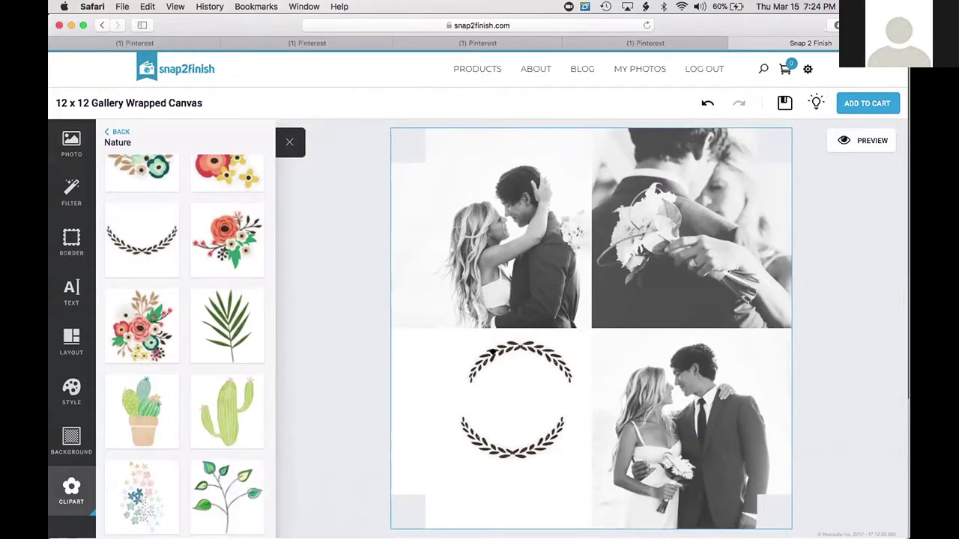
left_click(491, 352)
left_click(513, 452)
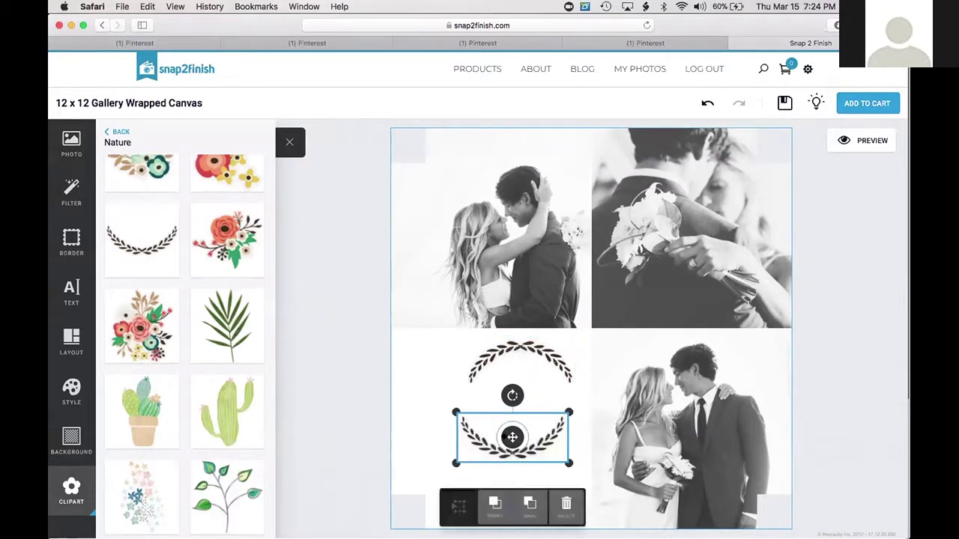
left_click(517, 442)
left_click_drag(523, 447, 523, 457)
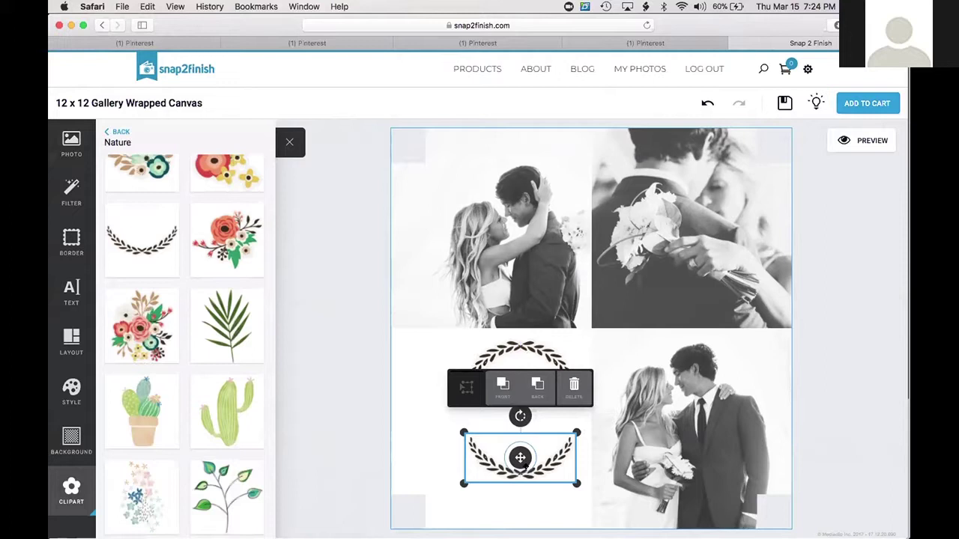
Shift both laurels slightly left and align them vertically to form a wreath in the lower-left square.
left_click(504, 459)
left_click_drag(504, 459, 503, 458)
left_click(504, 458)
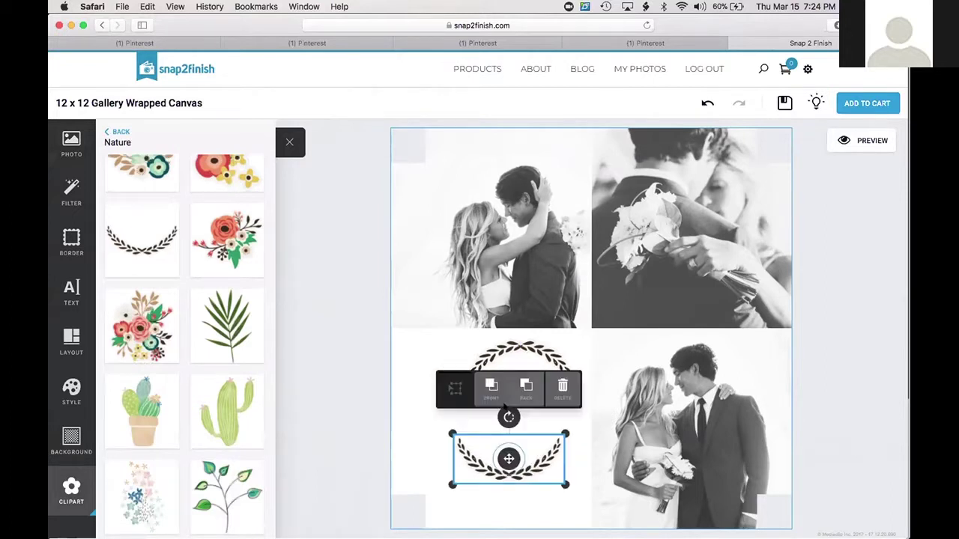
left_click(506, 343)
left_click(506, 351)
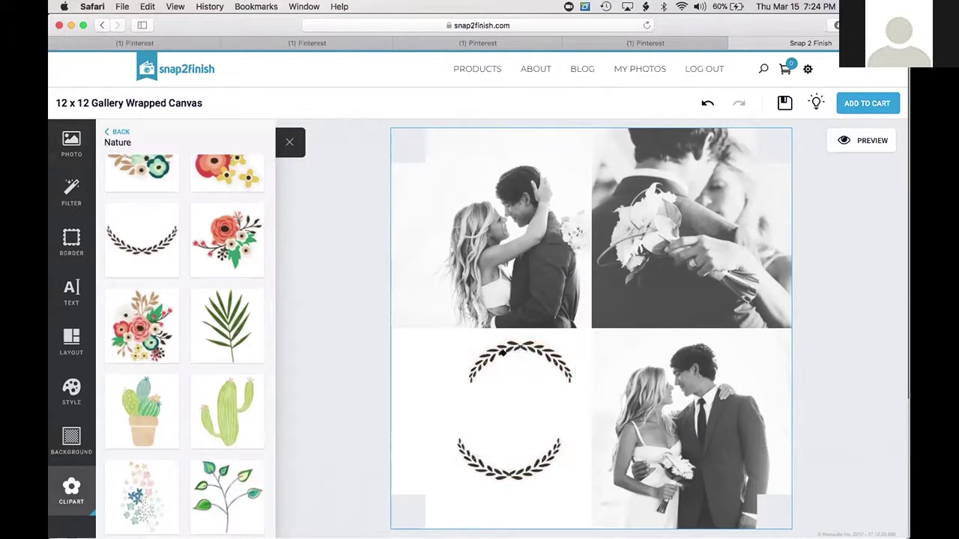
left_click_drag(494, 353, 506, 351)
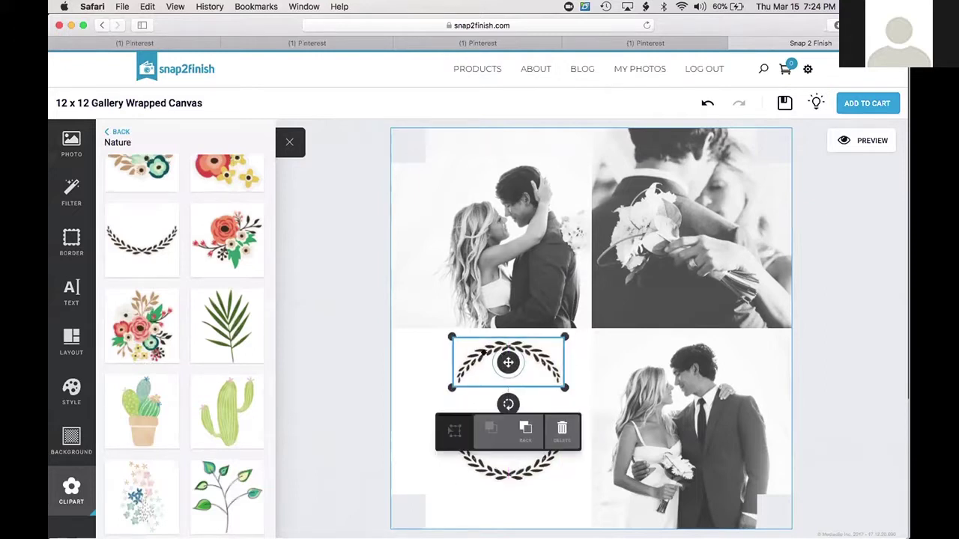
Add an empty text box to the canvas and consult the reference image Wedding-canvas-all-in-one.jpg in Preview for the wreath's wording.
left_click(58, 288)
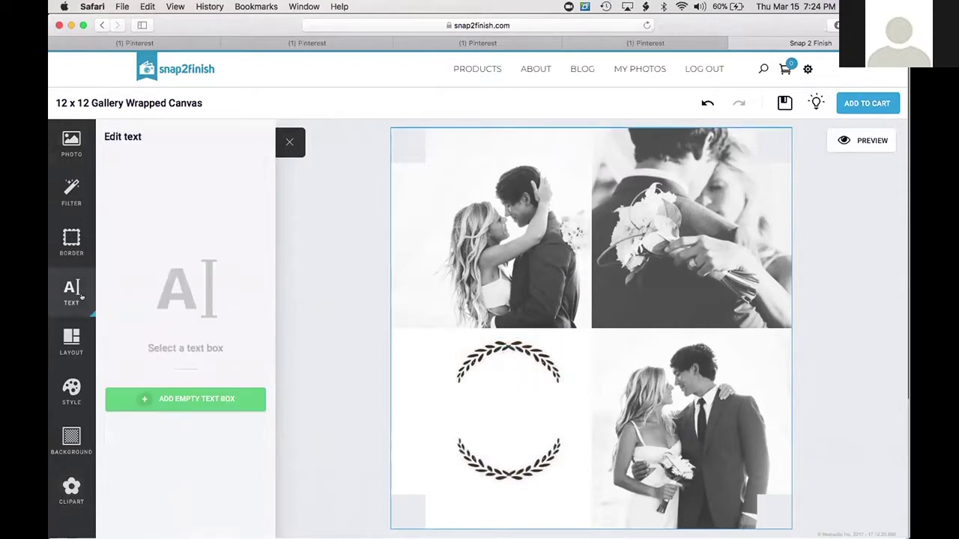
key("ctrl+Up")
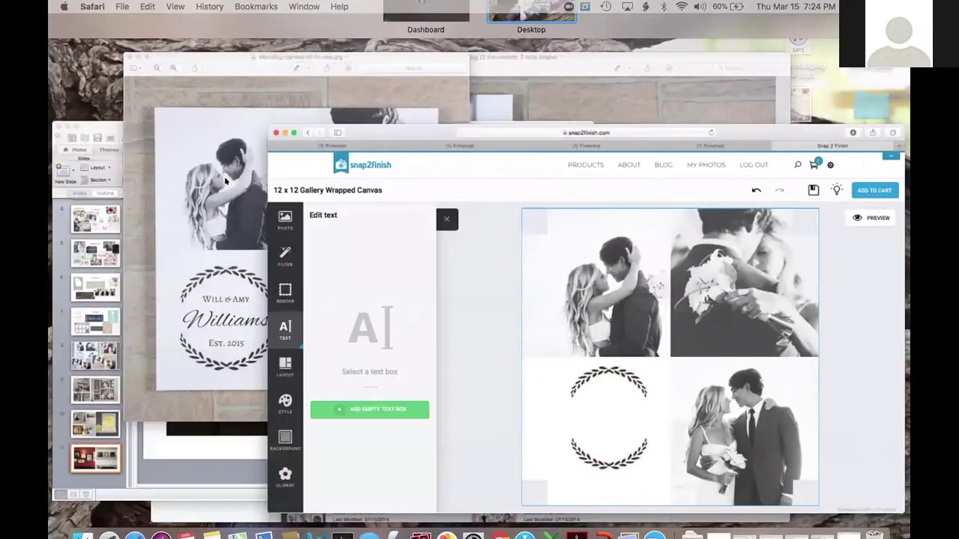
left_click(137, 188)
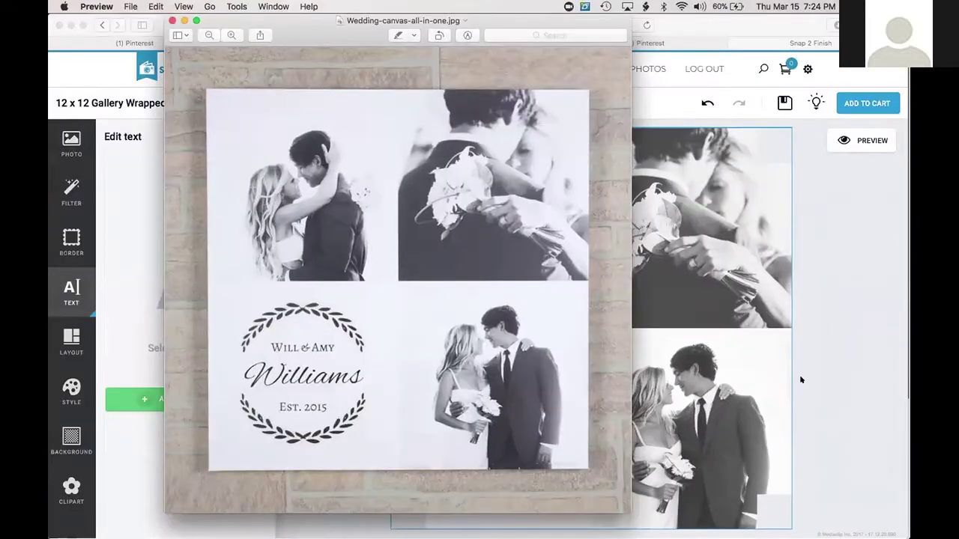
left_click(801, 380)
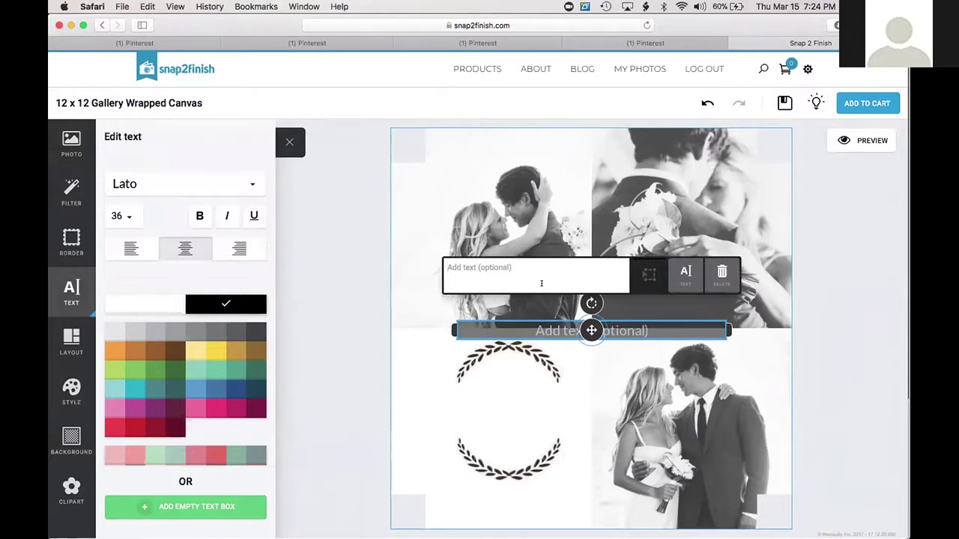
key("ctrl+Up")
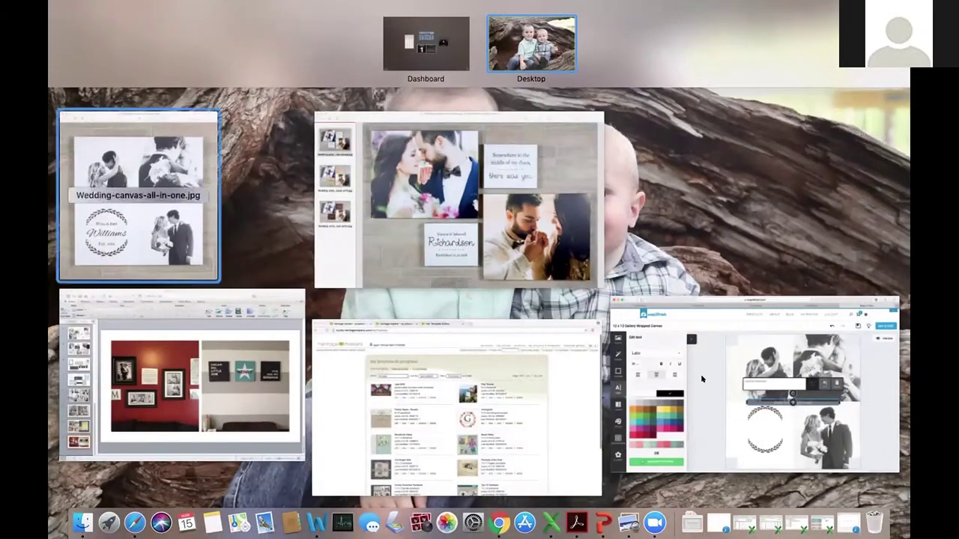
left_click(139, 193)
left_click(653, 330)
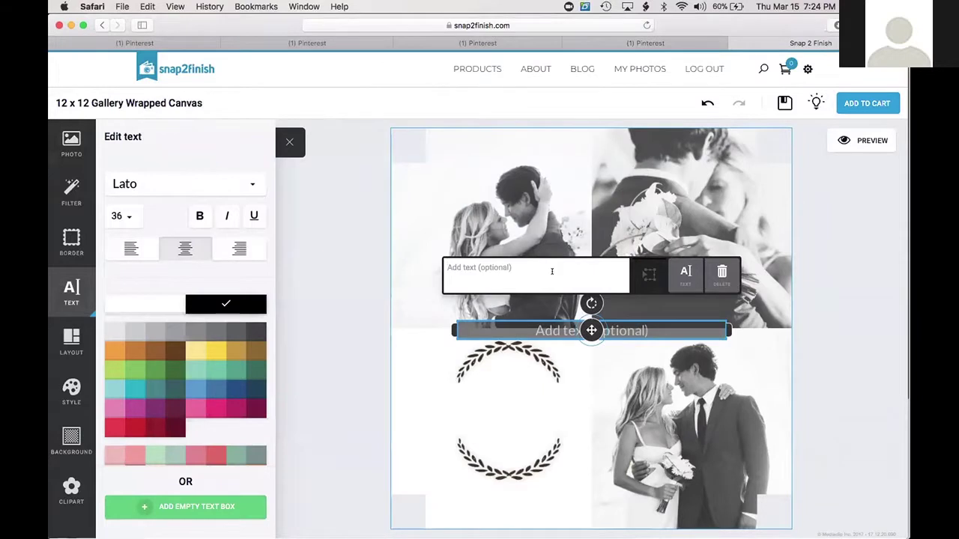
Enter the couple's surname in the empty text box and format it in Alex Brush at size 84.
type("Willi")
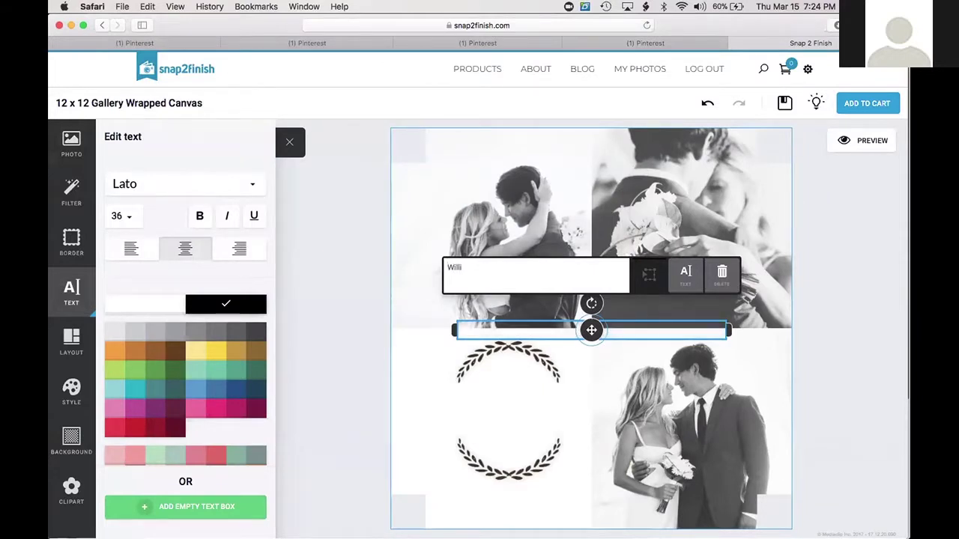
type("ams")
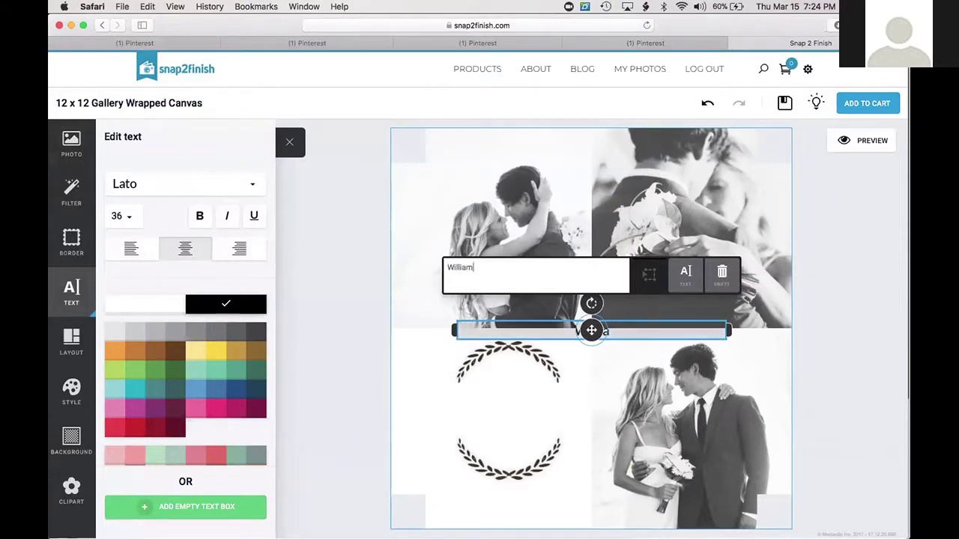
left_click(221, 187)
scroll(236, 248, "down", 3)
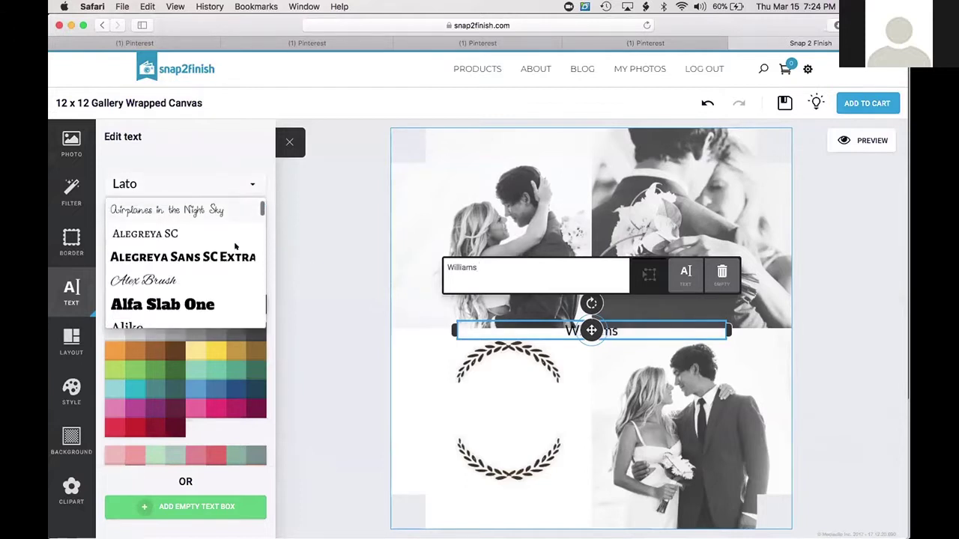
left_click(214, 245)
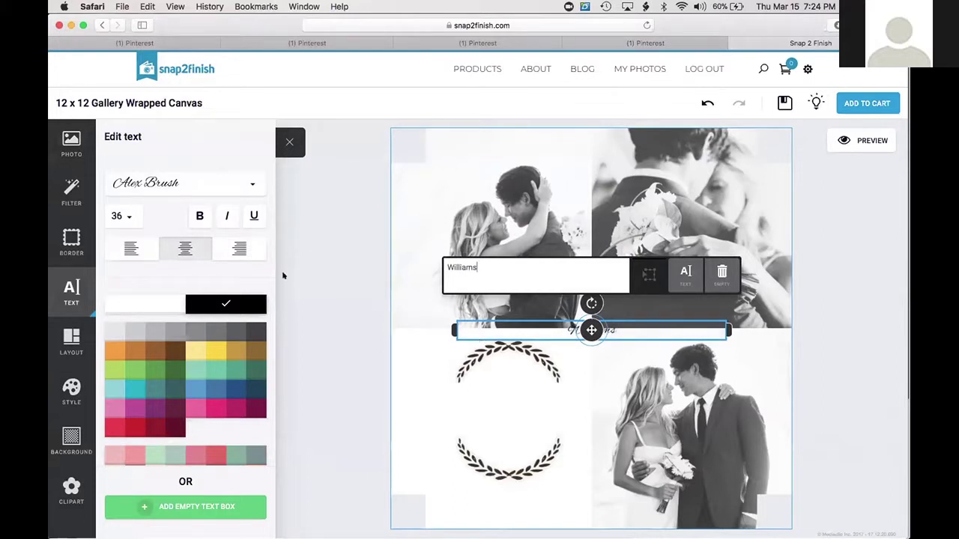
left_click(117, 216)
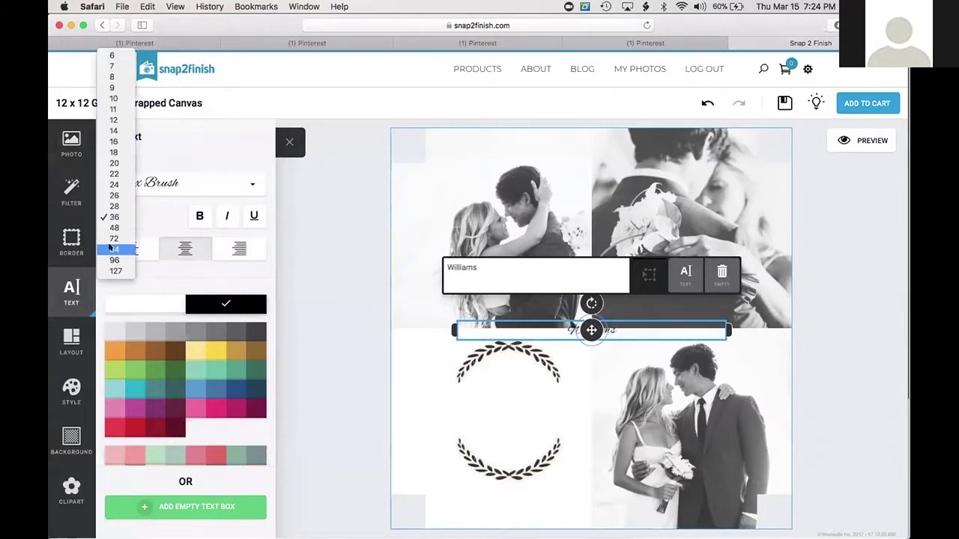
left_click(112, 249)
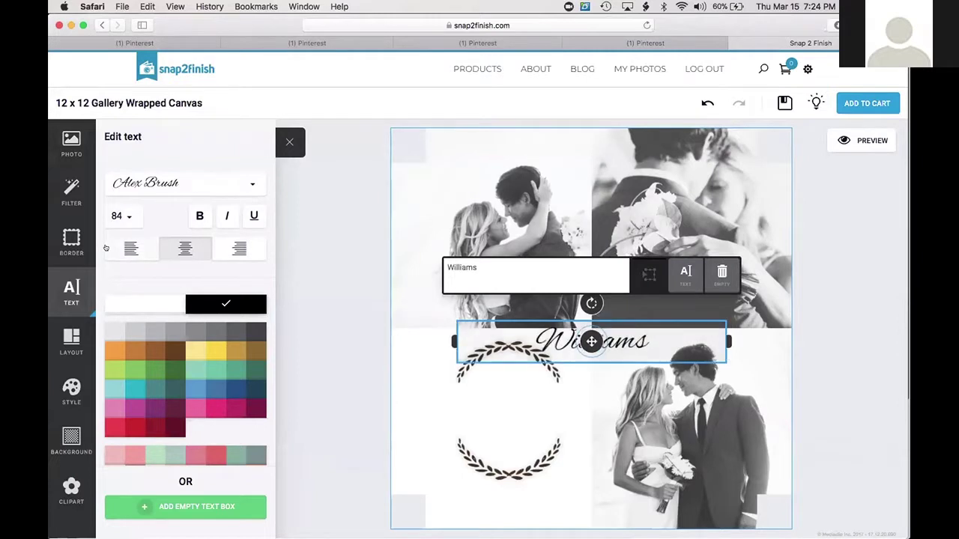
left_click(837, 332)
Move the surname text between the two laurels, narrow its box to fit the lower-left square, and centre it in the wreath.
left_click(588, 339)
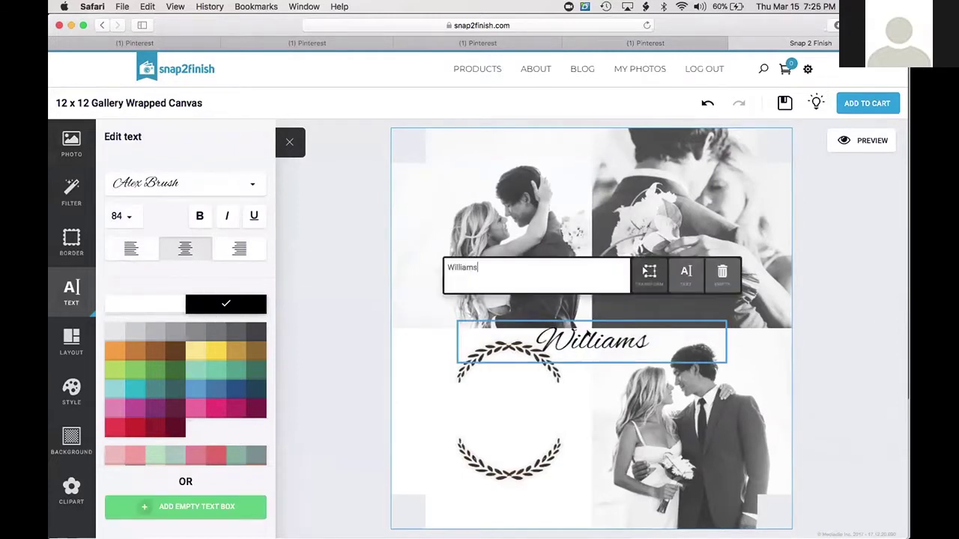
left_click(639, 279)
left_click_drag(591, 341, 509, 415)
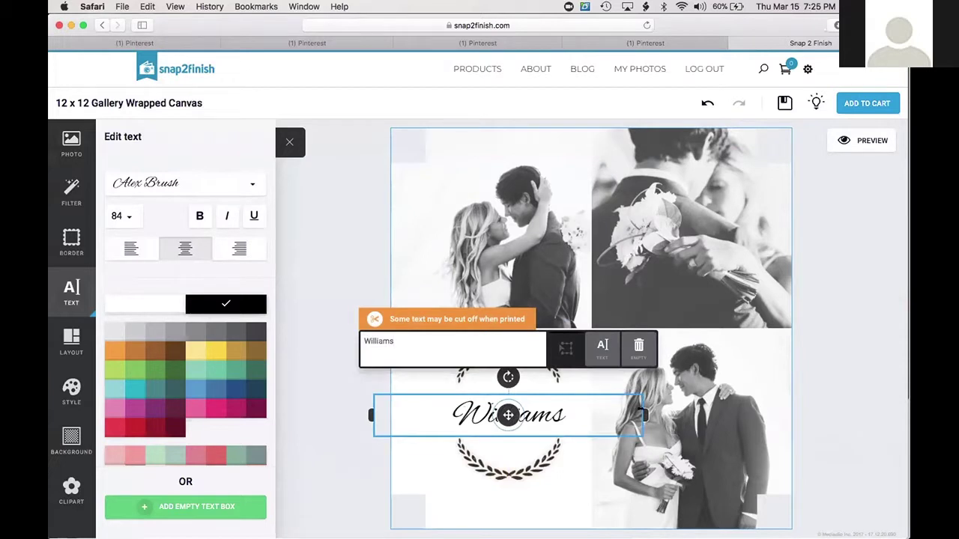
left_click_drag(578, 406, 532, 427)
left_click_drag(452, 415, 503, 416)
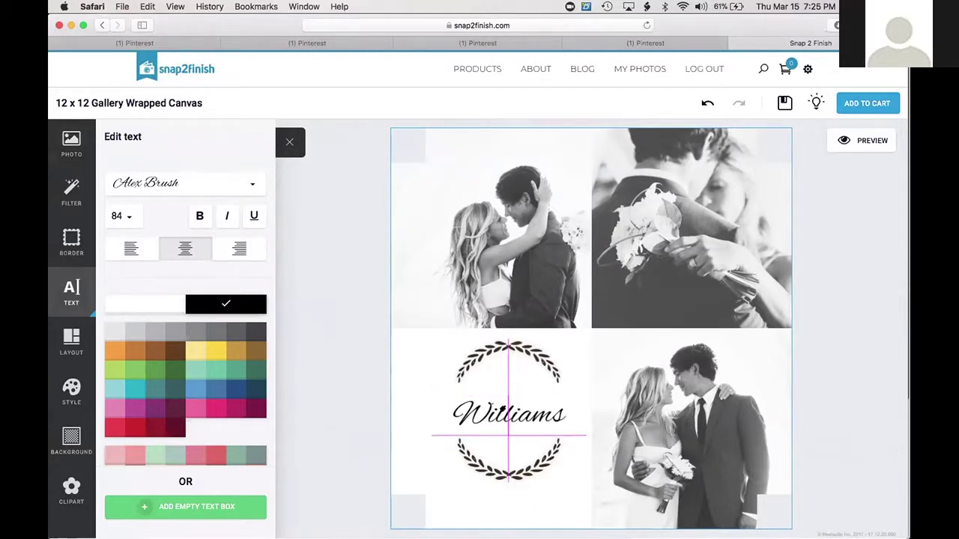
left_click(508, 408)
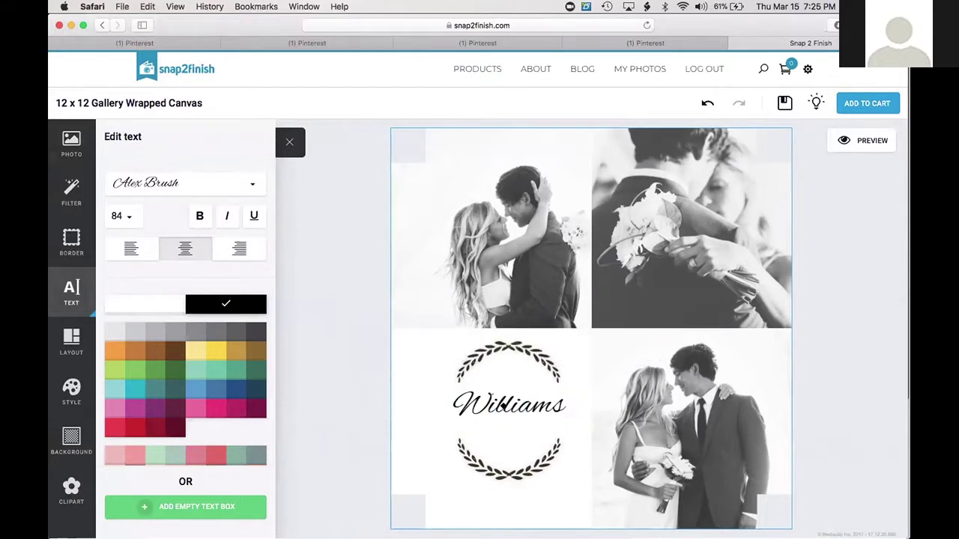
left_click(503, 404)
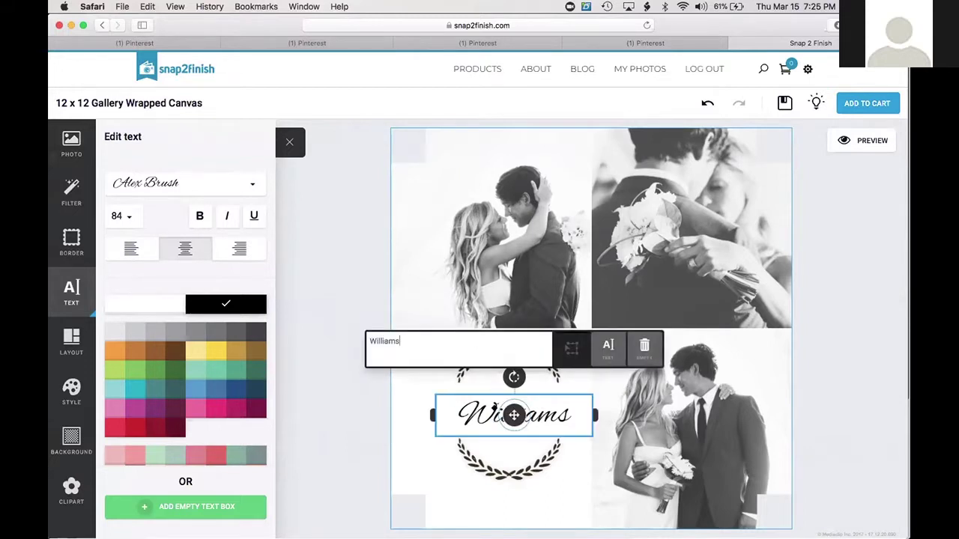
left_click_drag(492, 406, 496, 408)
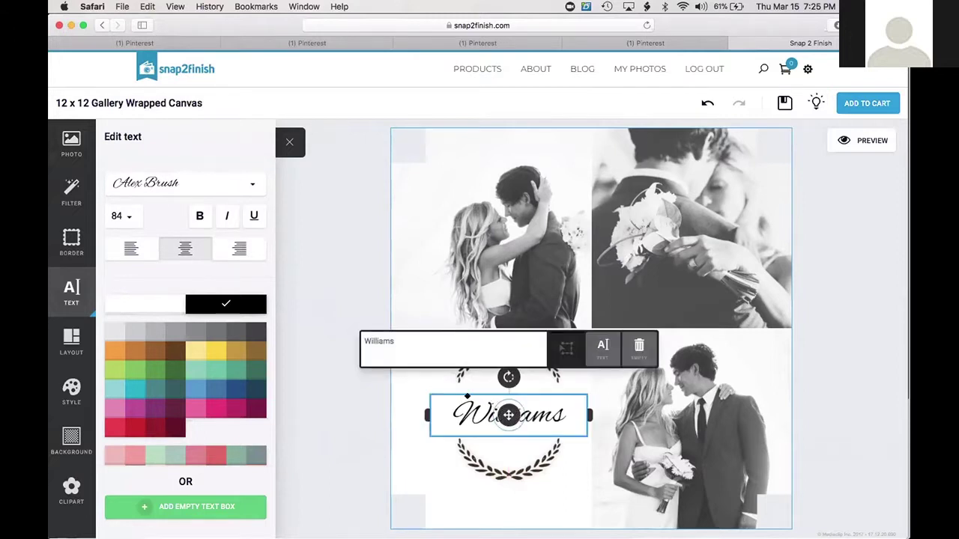
Add a second text box, check the reference image's wording, and enter the couple's first names joined by a plus sign.
left_click(208, 508)
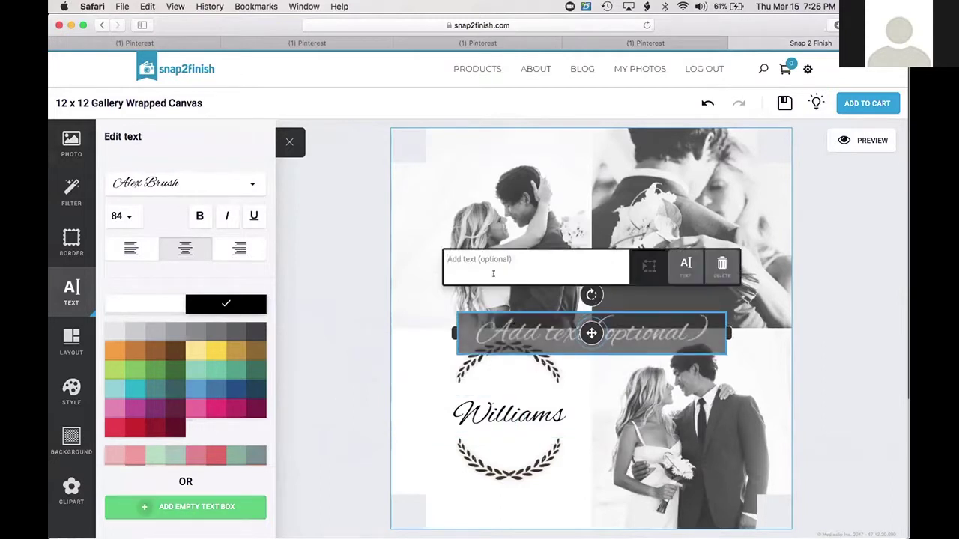
key("F3")
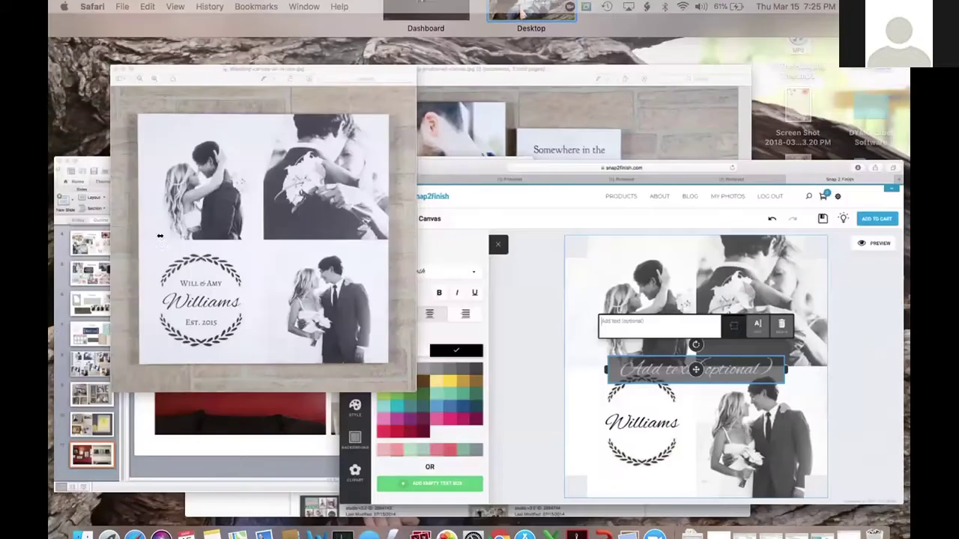
left_click(160, 236)
key("F3")
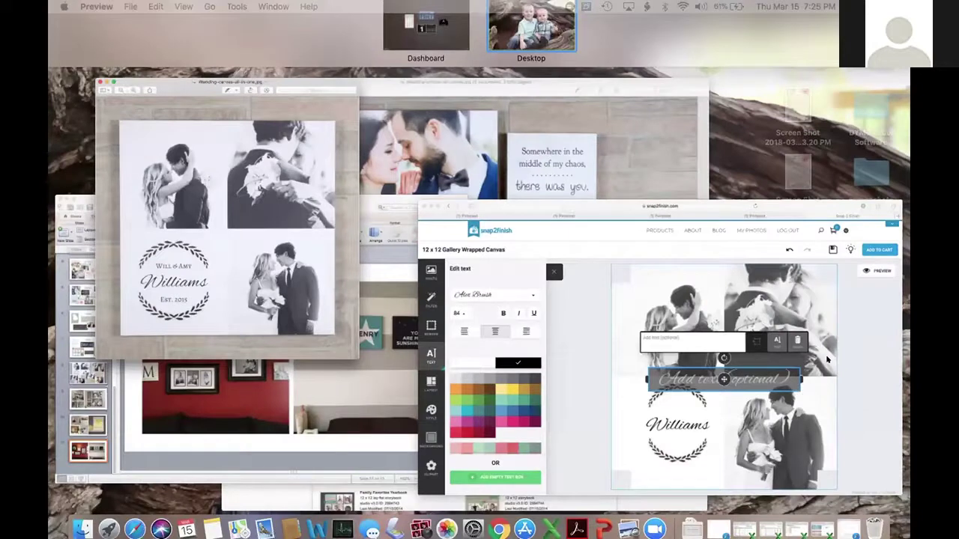
key("F3")
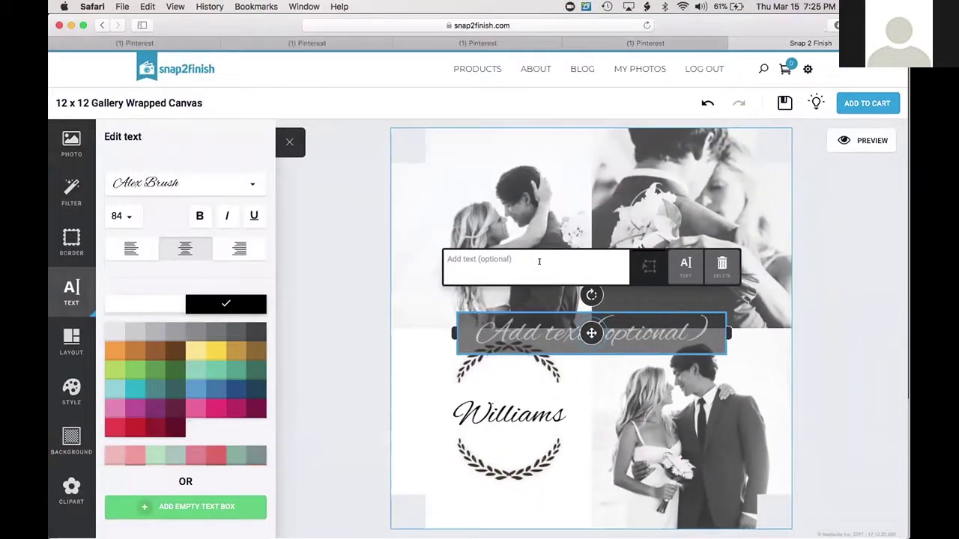
type("Will")
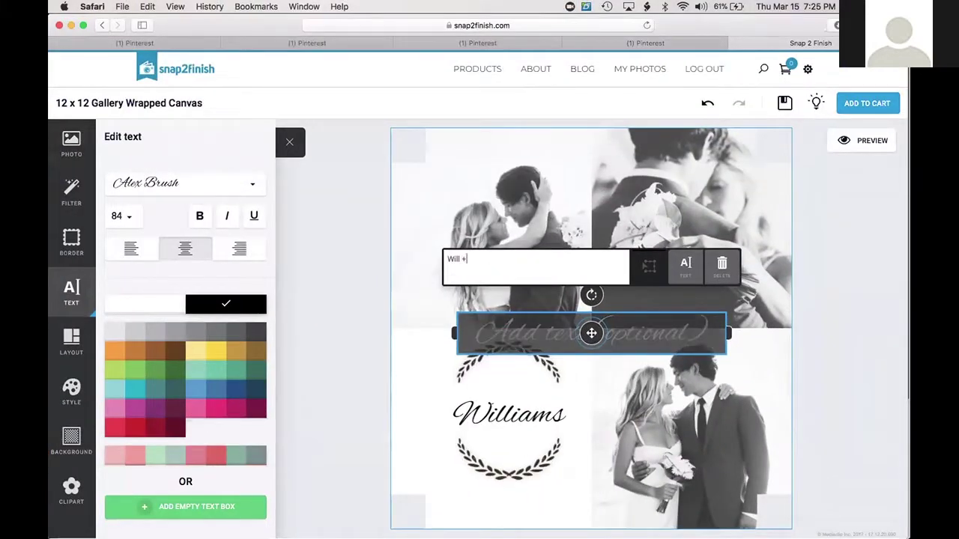
type(" + Amy")
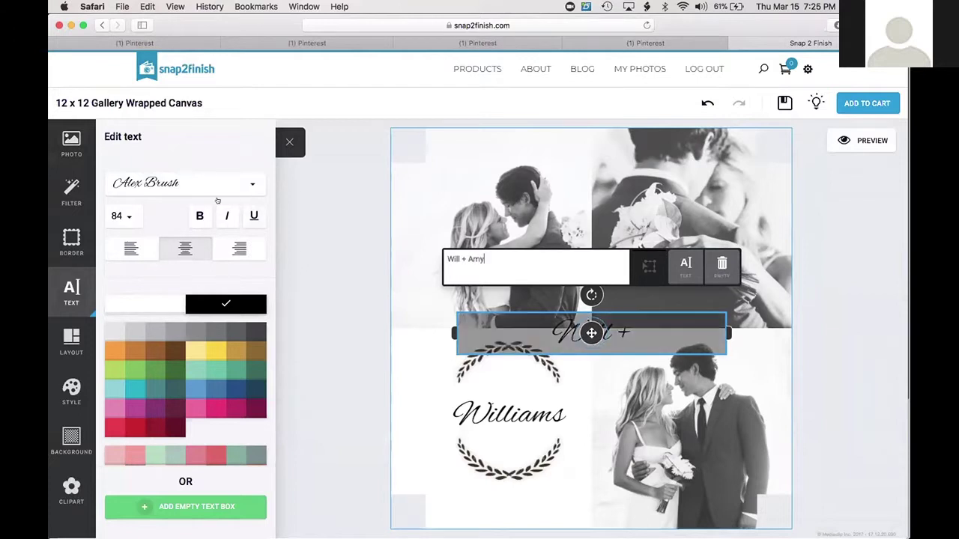
Set the first-names text to the Alegreya SC font at size 36.
left_click(196, 183)
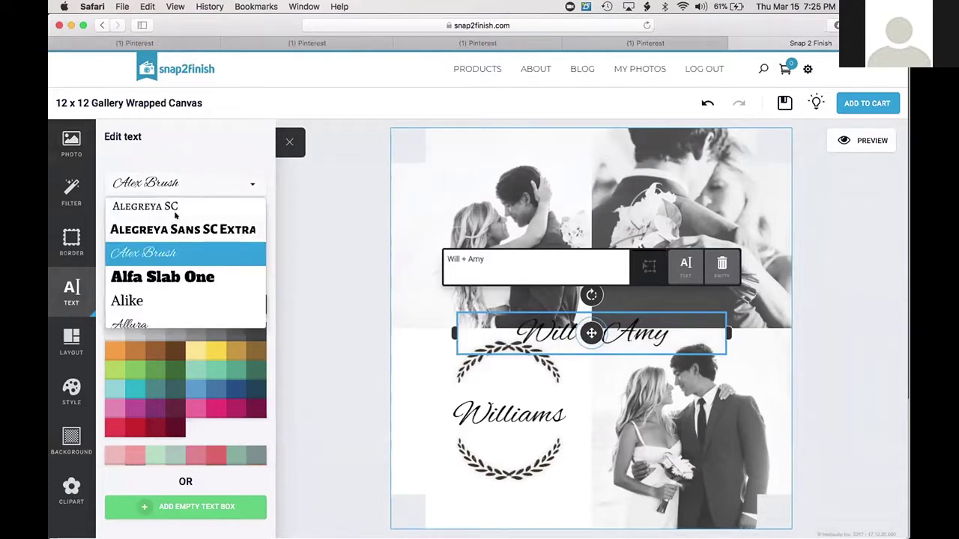
left_click(174, 204)
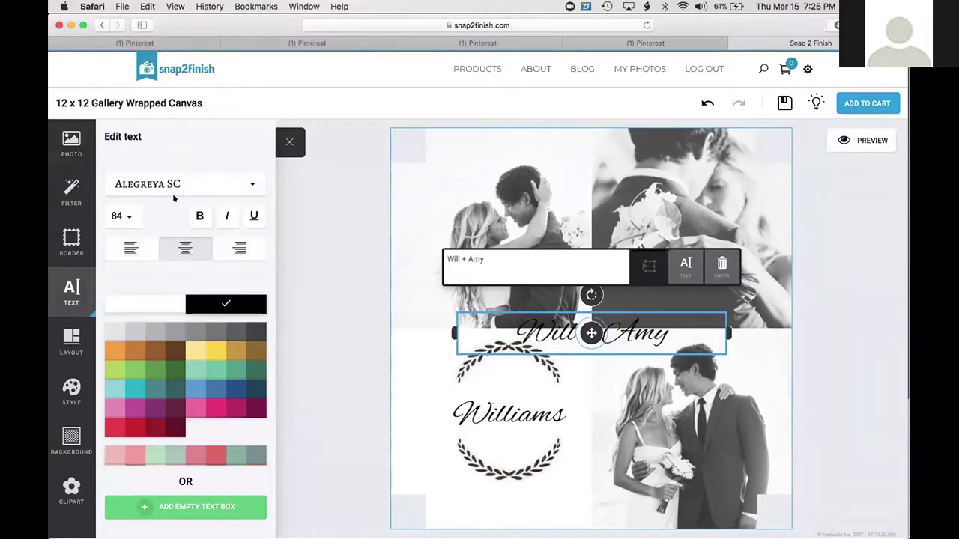
left_click(124, 216)
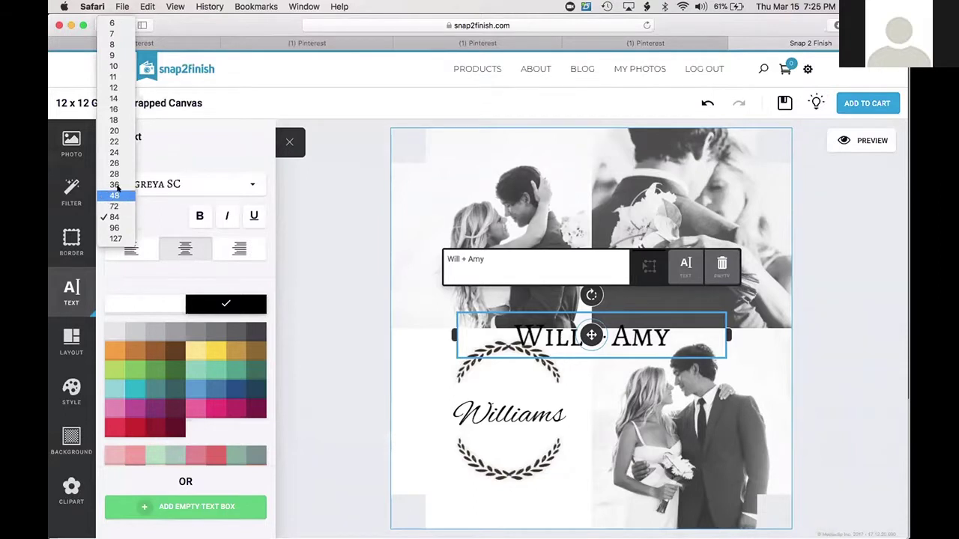
left_click(115, 185)
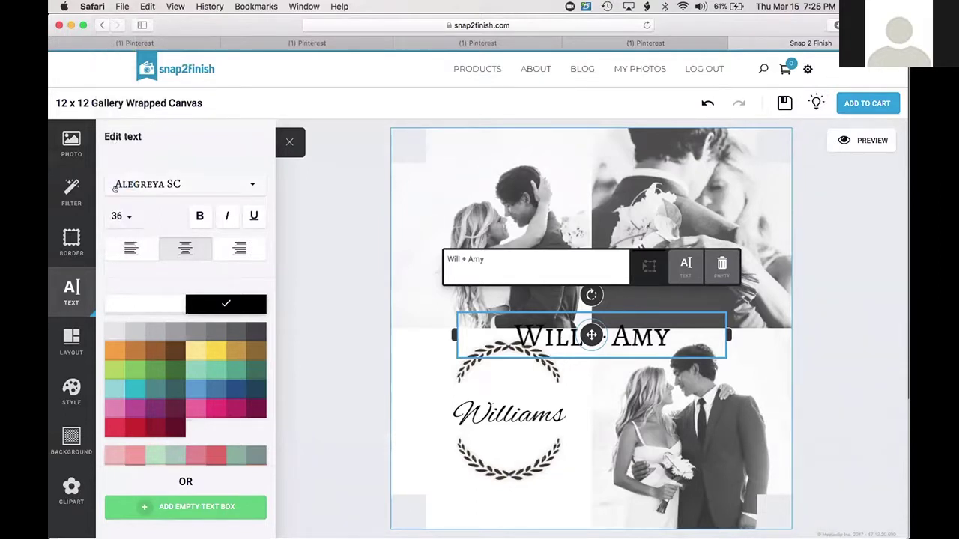
left_click(799, 320)
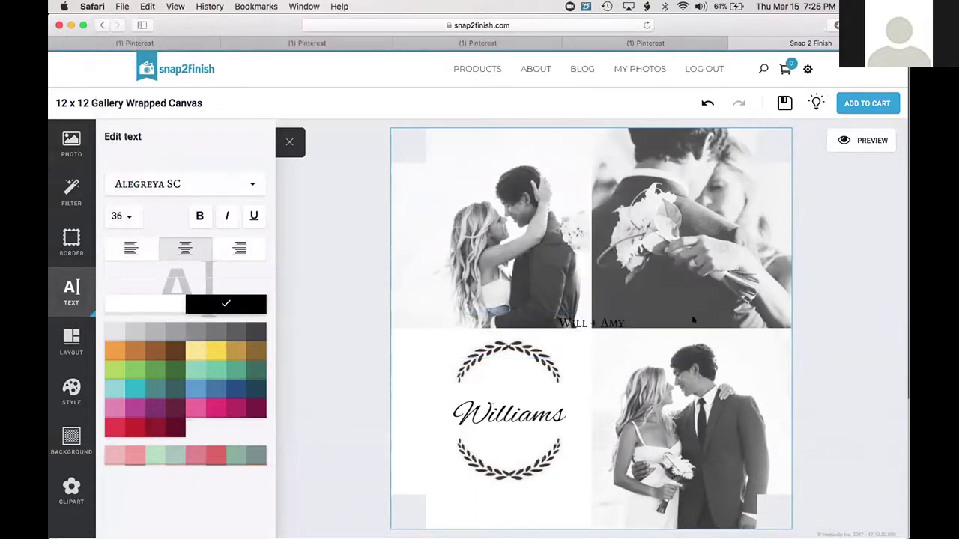
Narrow the first-names text box and centre it inside the wreath just above the surname.
left_click(702, 321)
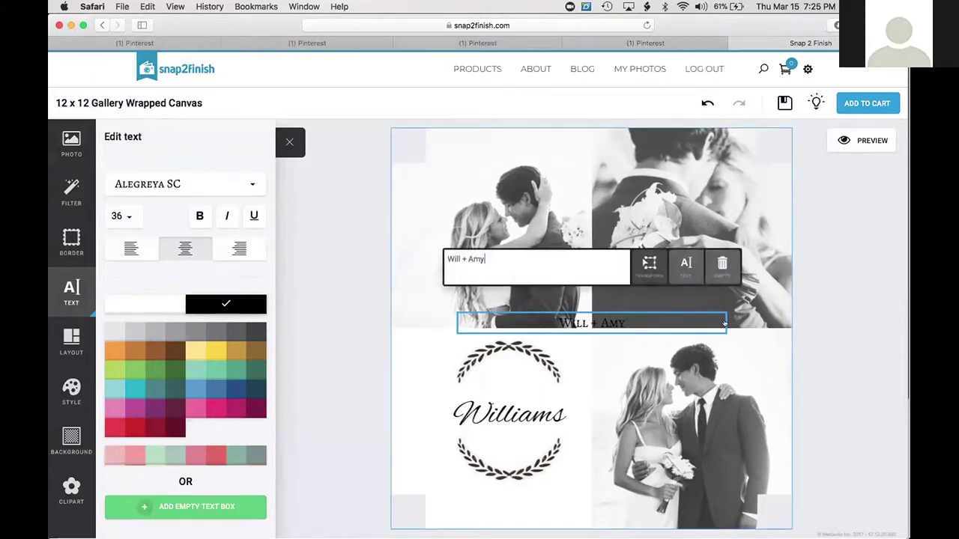
left_click(648, 265)
left_click(591, 323)
left_click_drag(725, 323, 587, 324)
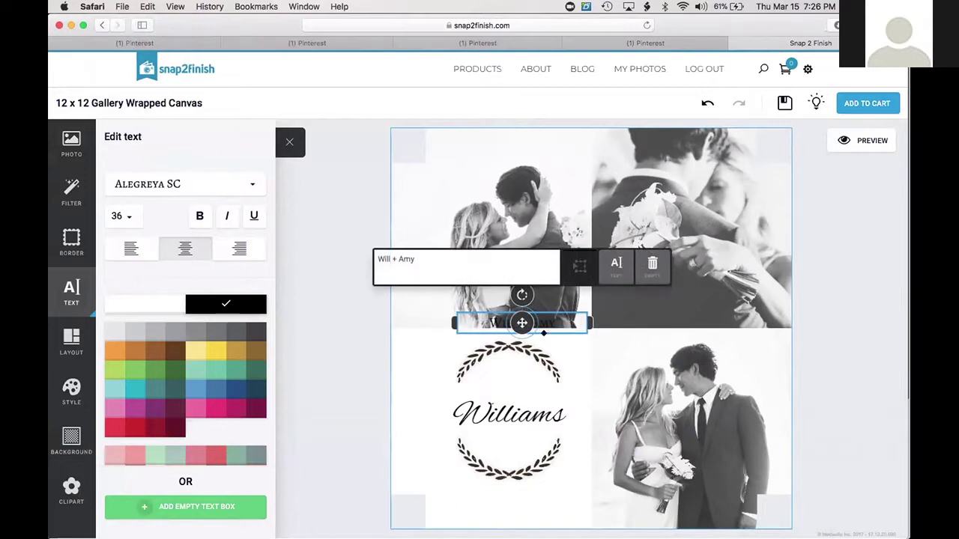
left_click_drag(515, 314, 496, 381)
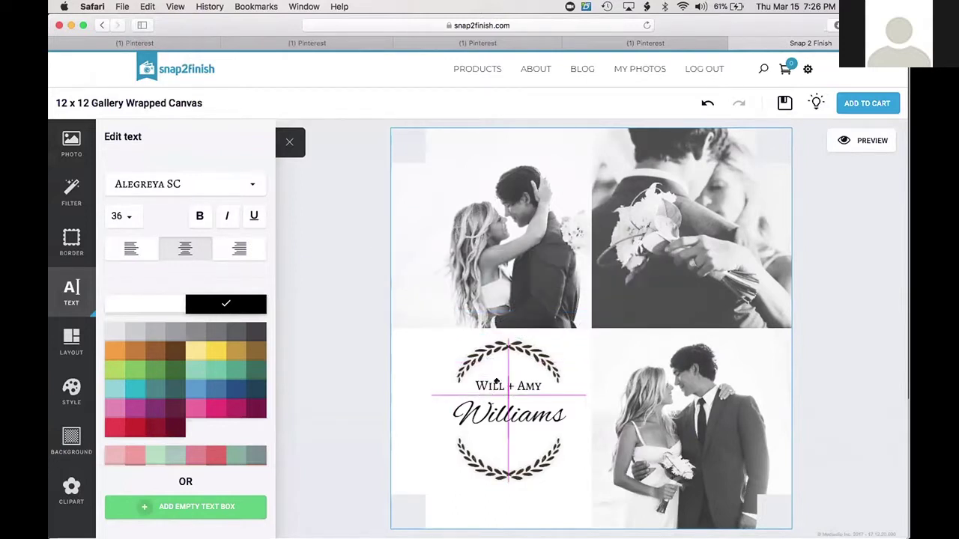
left_click_drag(496, 381, 508, 385)
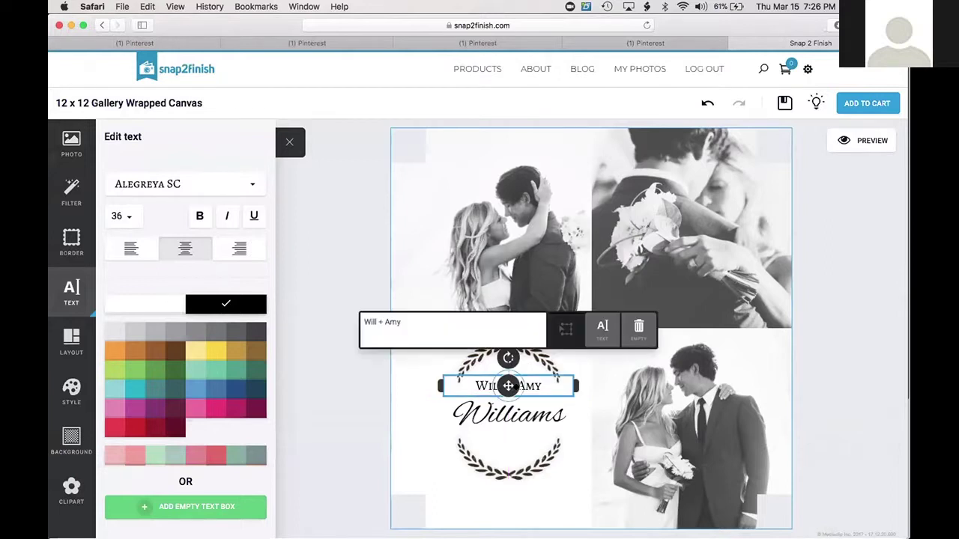
Add a third text box reading "Est. 2015", checking the wording against the reference image.
left_click(212, 507)
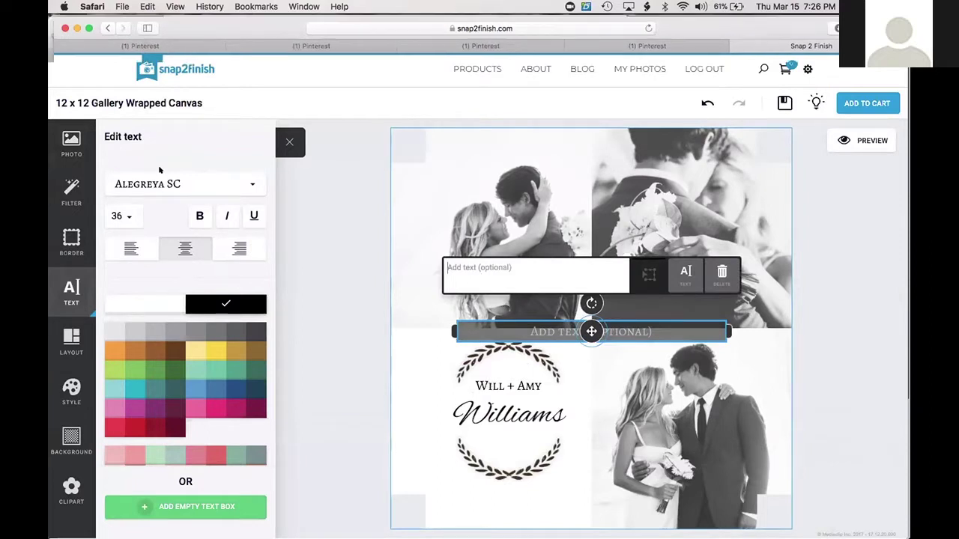
key("ctrl+Up")
left_click(139, 193)
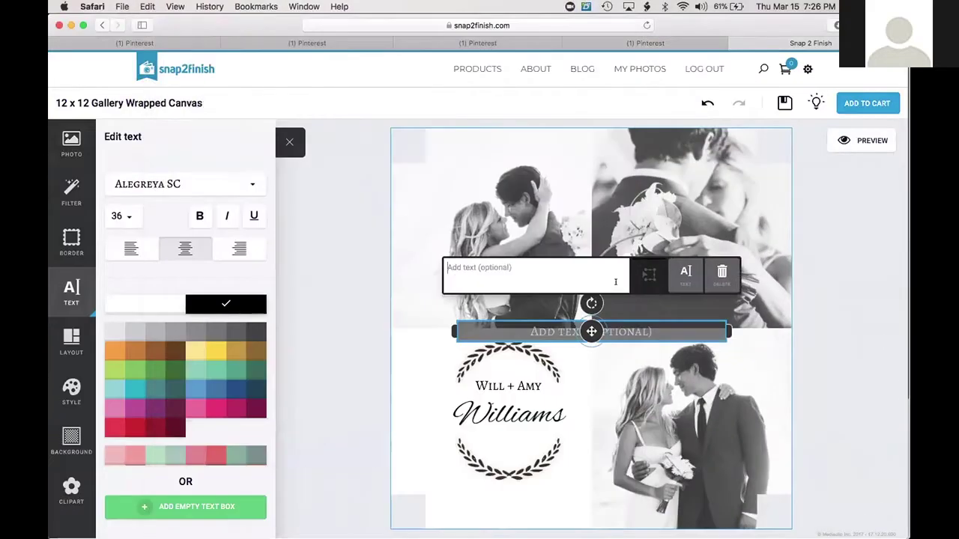
type("Est.")
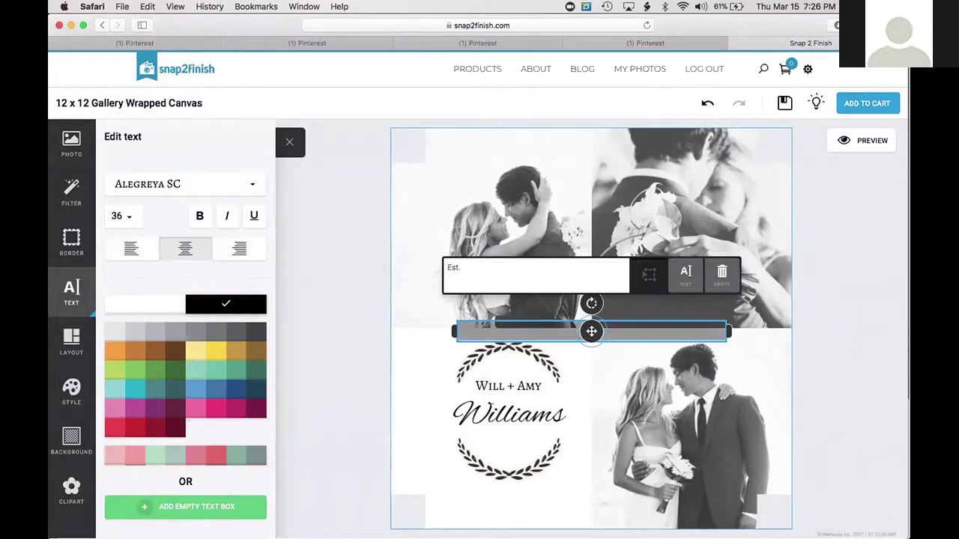
type(" 2015")
left_click(844, 310)
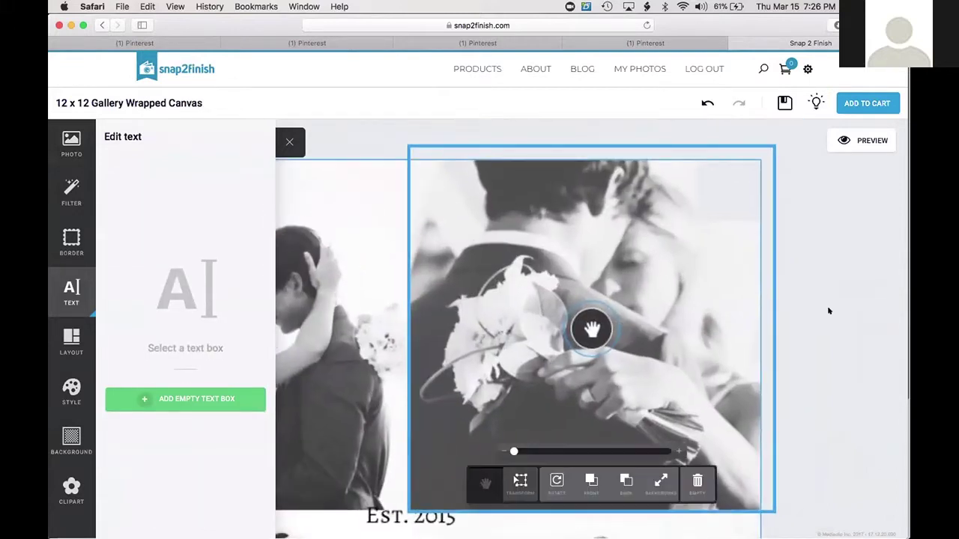
left_click(829, 310)
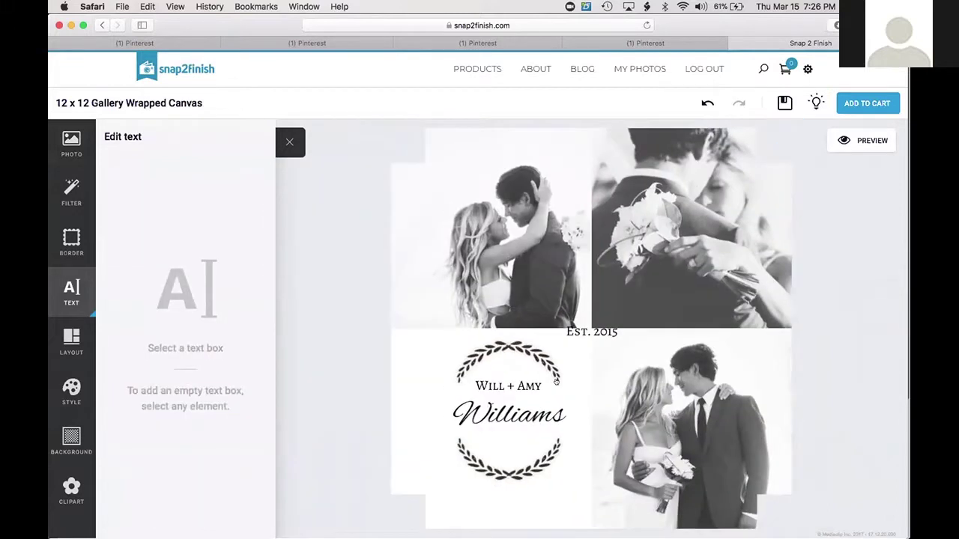
Move the "Est. 2015" text into the wreath, centred just below the surname, and deselect it.
left_click(602, 333)
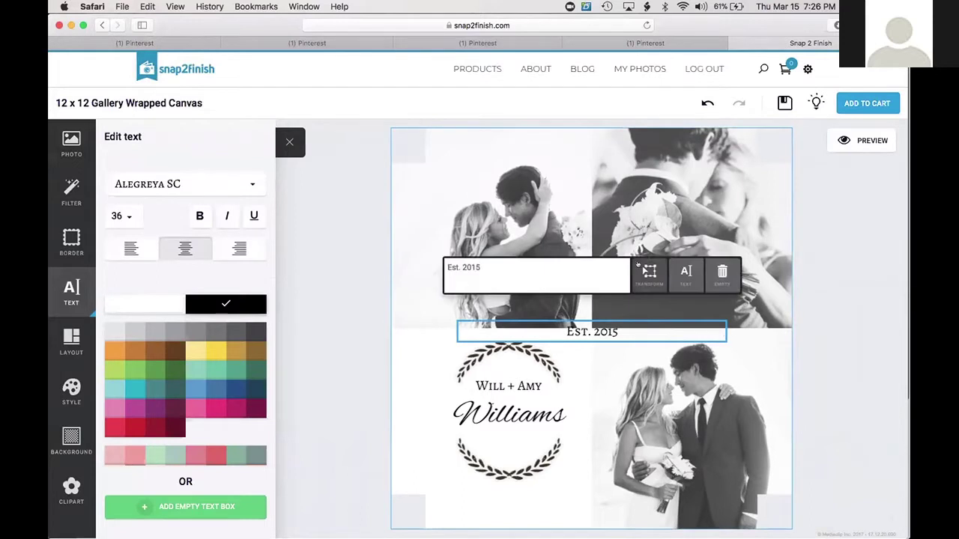
left_click(722, 330)
left_click_drag(592, 332, 504, 438)
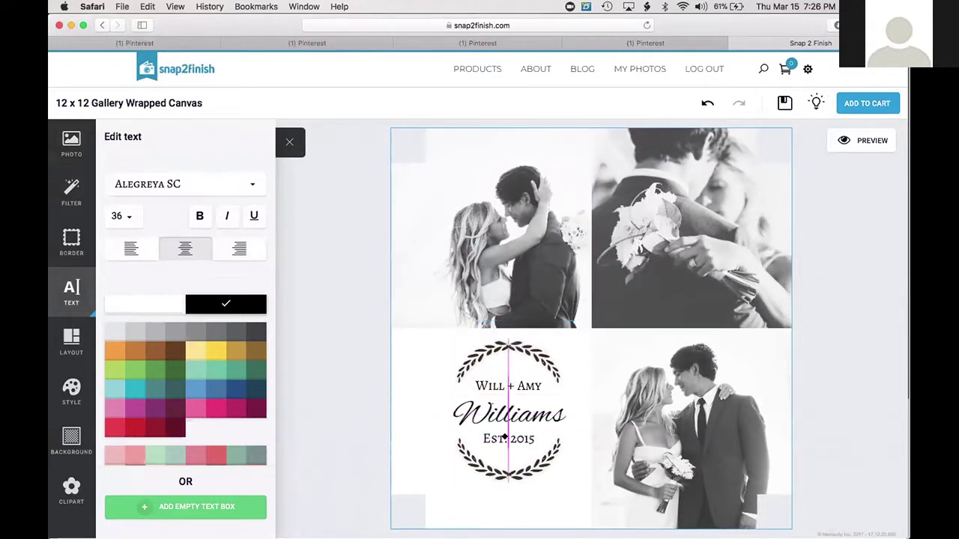
left_click(823, 384)
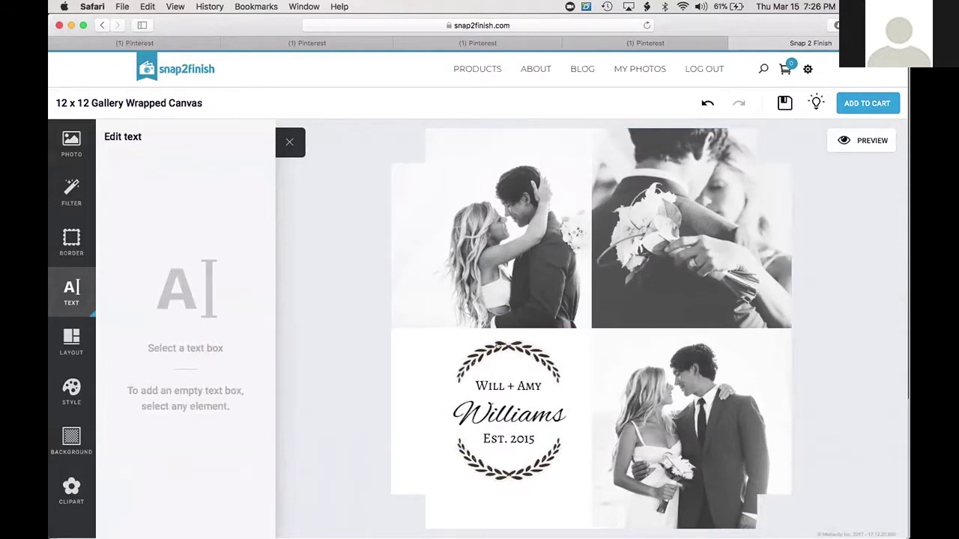
Save the finished 12 x 12 Gallery Wrapped Canvas from its preview and add it to the shopping cart.
left_click(809, 315)
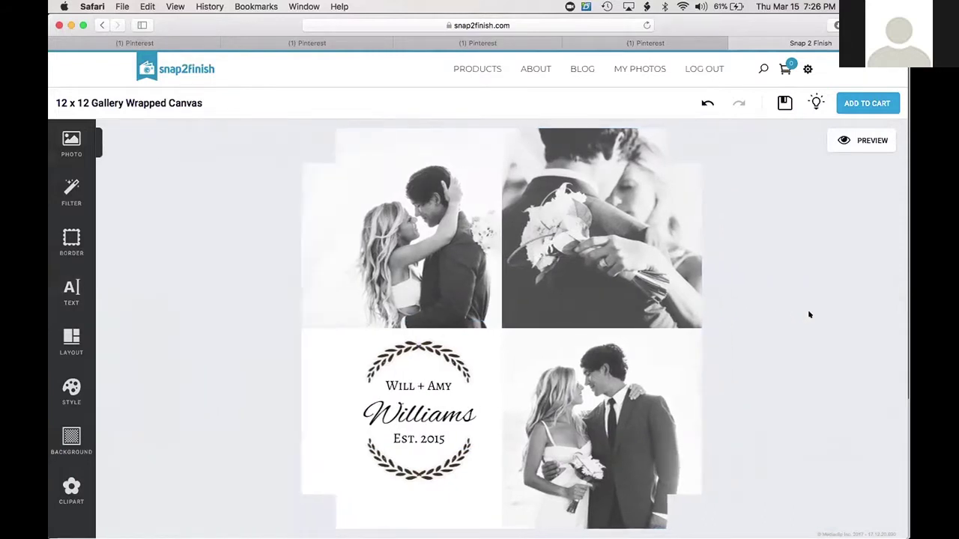
left_click(836, 142)
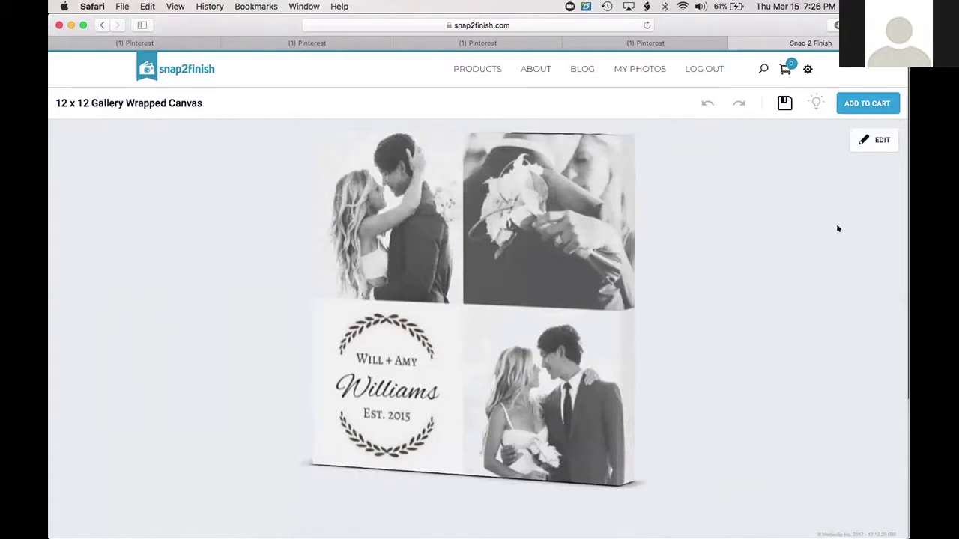
left_click(786, 104)
left_click(855, 112)
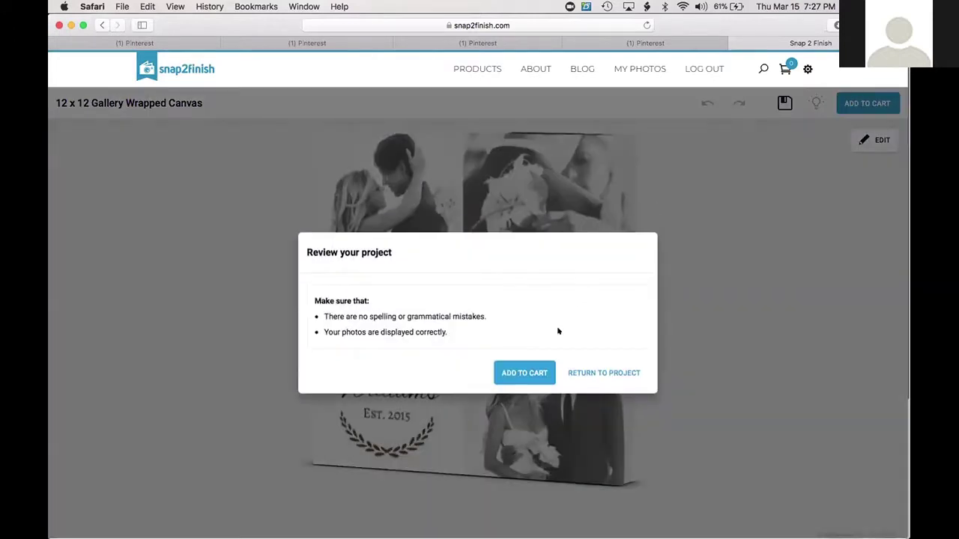
left_click(524, 370)
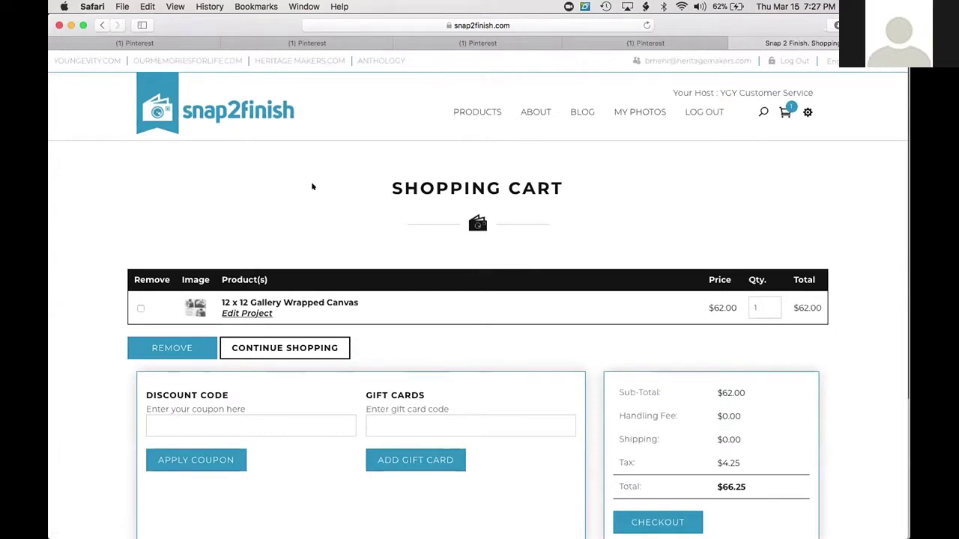
Switch to the Heritage Makers studio in Chrome and create a blank 12 x 12 Wrapped Canvas project named "test", opening it in the editor.
key("ctrl+Up")
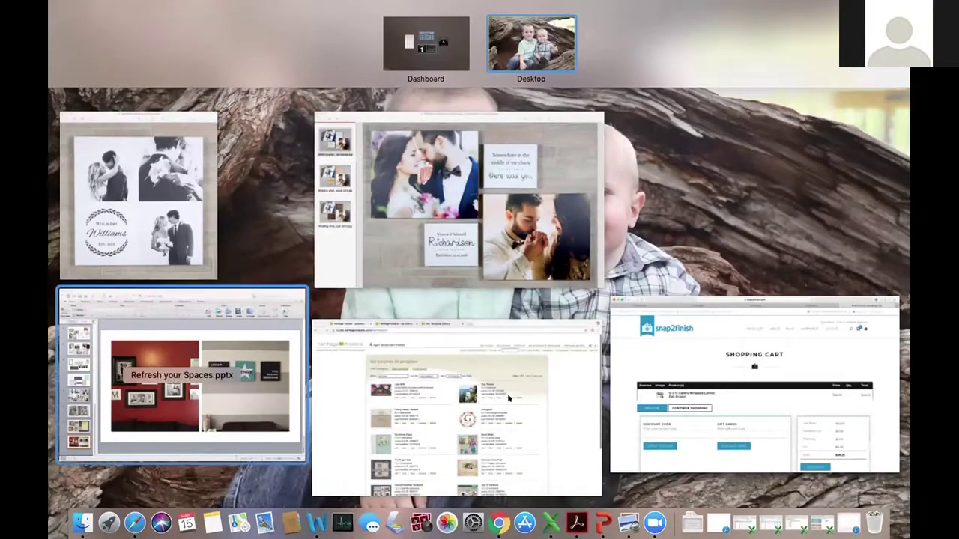
left_click(508, 398)
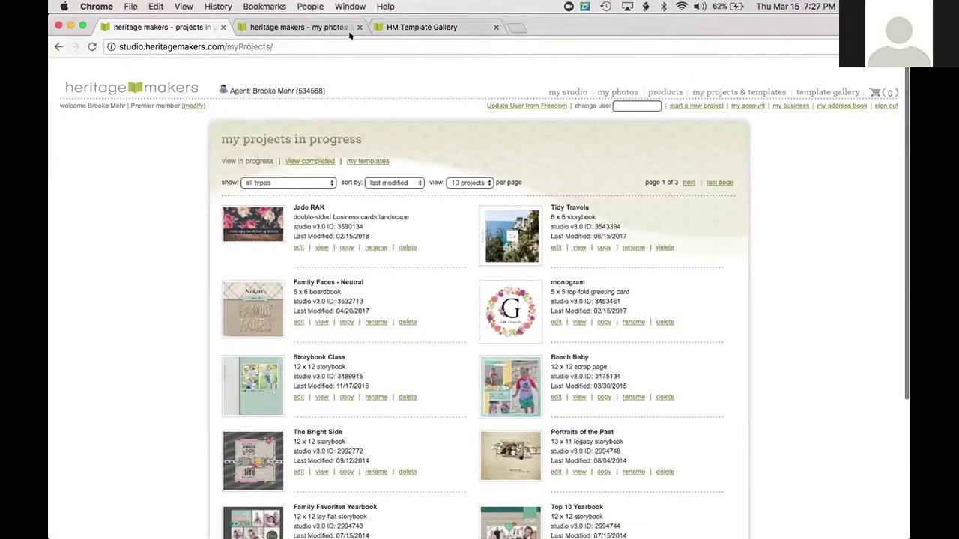
left_click(693, 106)
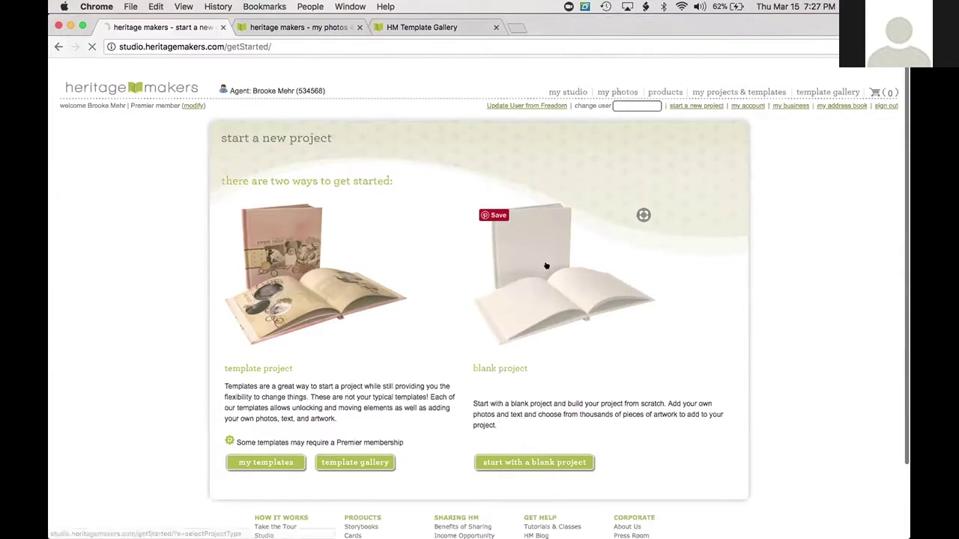
left_click(584, 221)
left_click(528, 262)
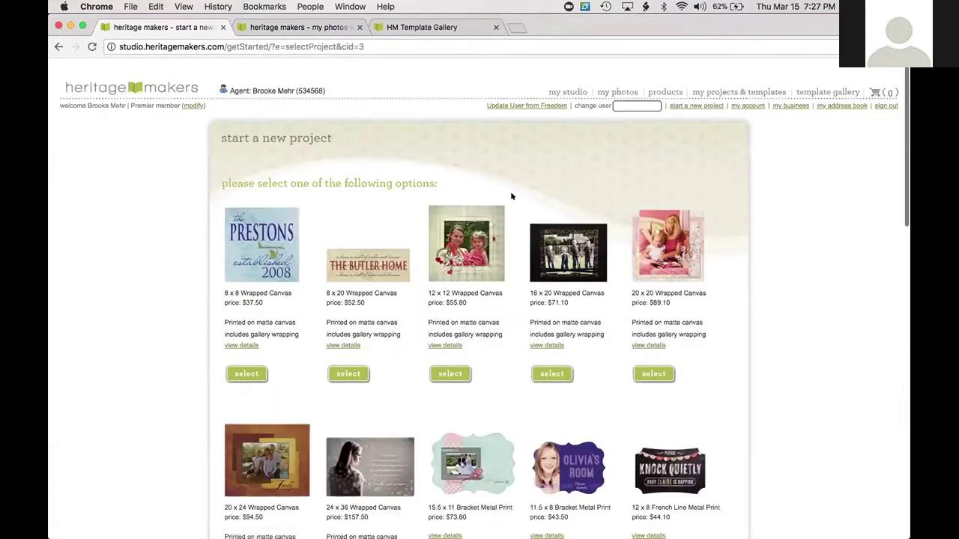
left_click(468, 246)
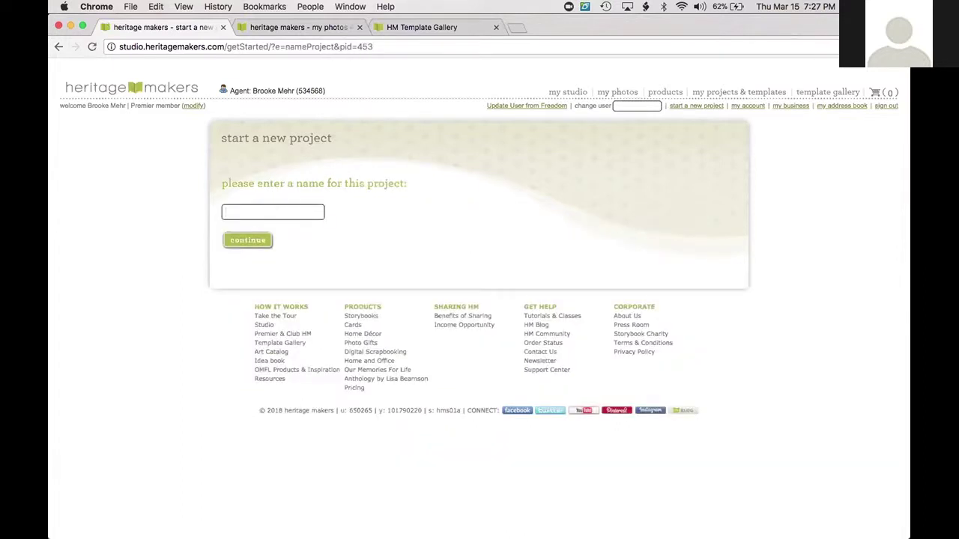
type("test")
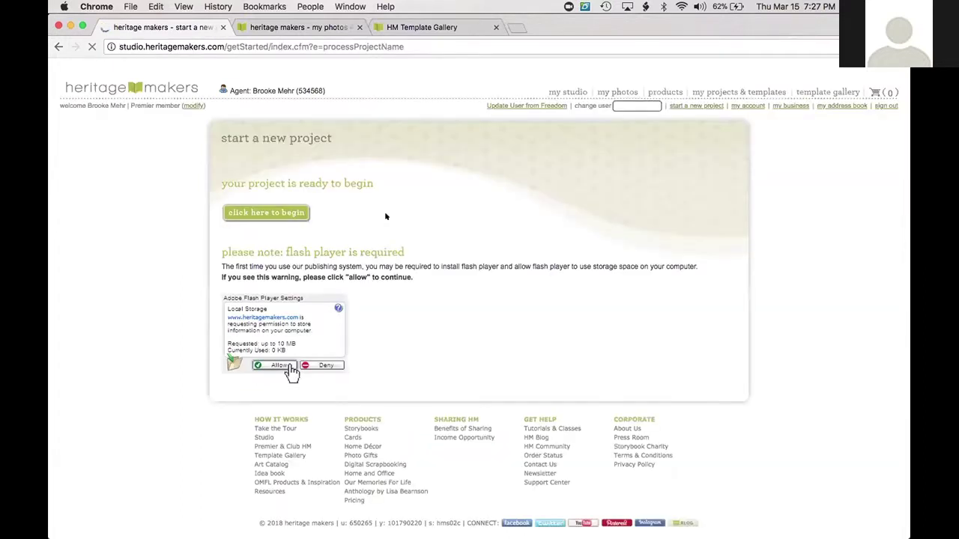
left_click(293, 218)
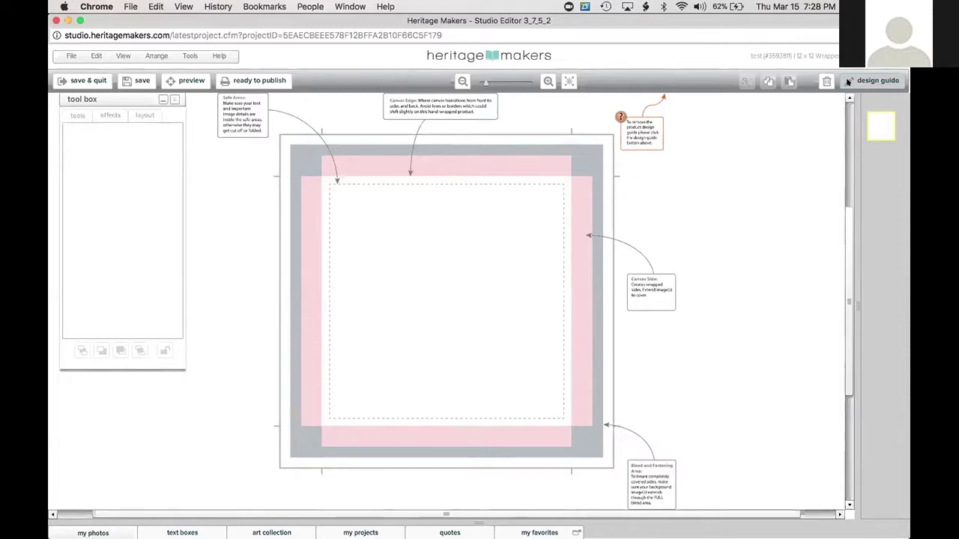
Hide the design guide notes around the canvas and open the Wedding album in the Stock Photos folder.
left_click(872, 80)
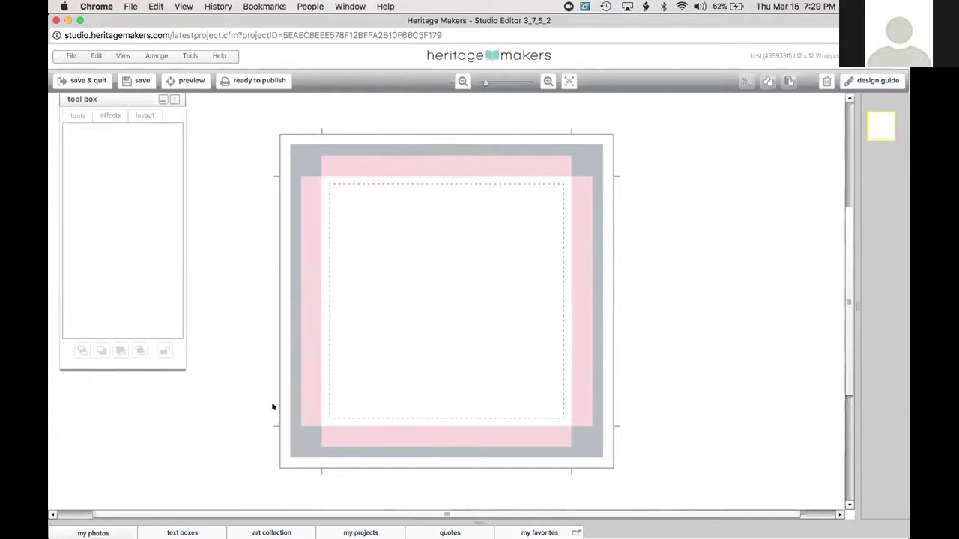
left_click(94, 532)
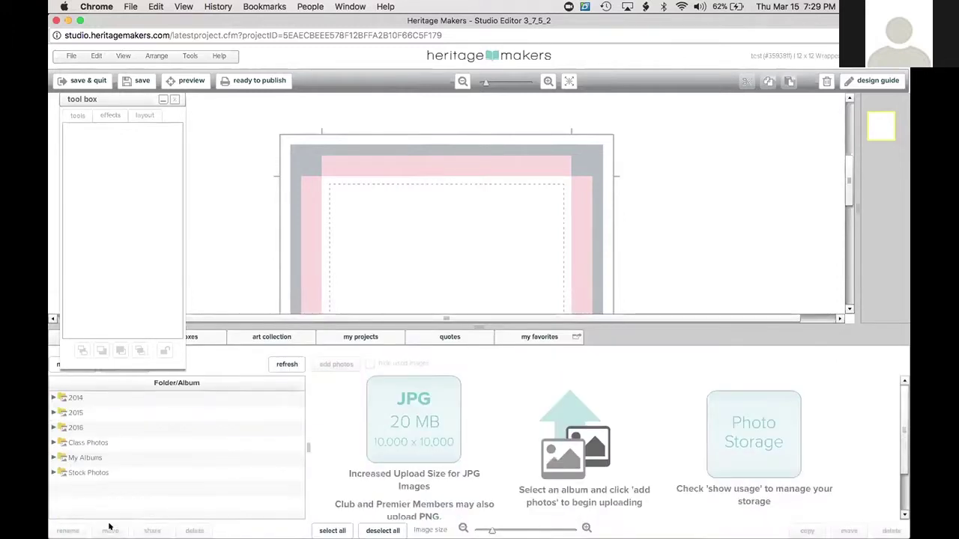
left_click(266, 476)
left_click(177, 469)
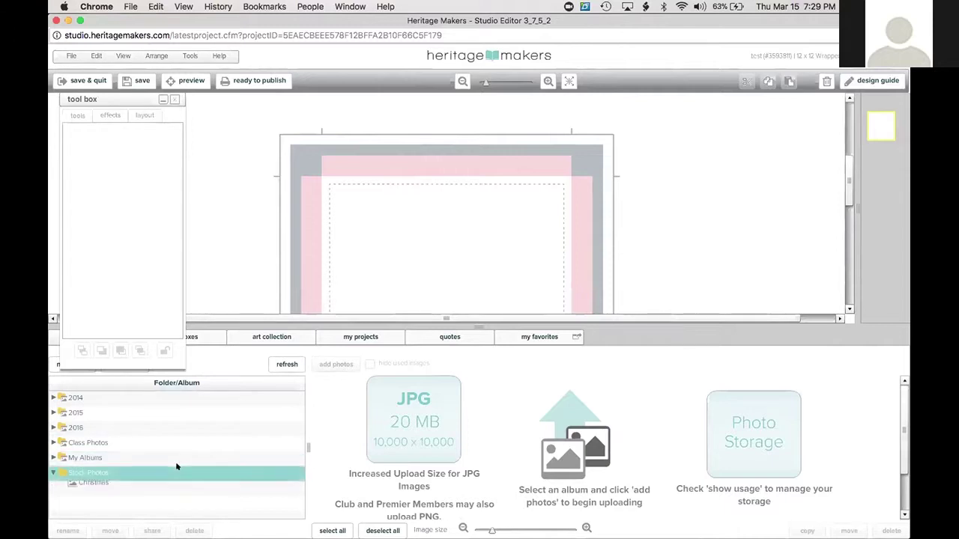
left_click_drag(295, 444, 293, 501)
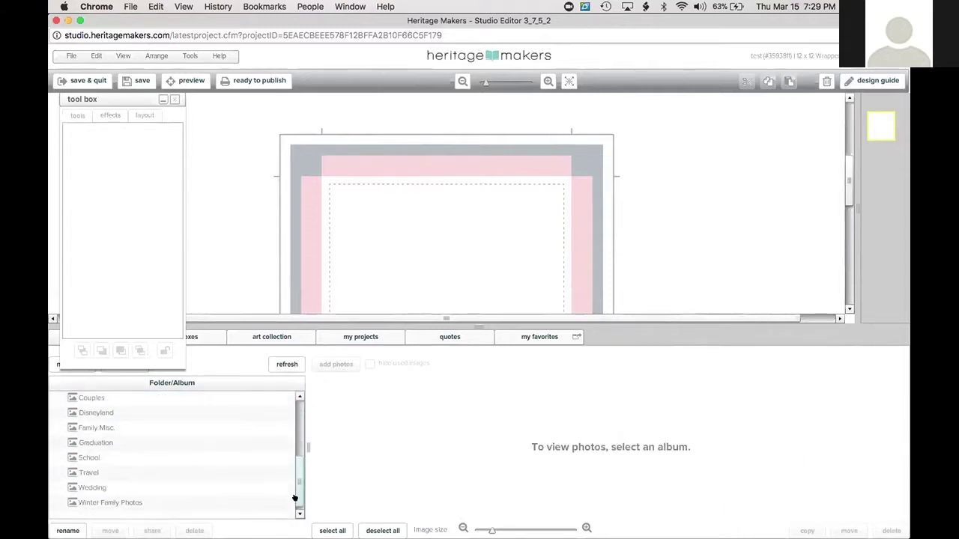
left_click(177, 487)
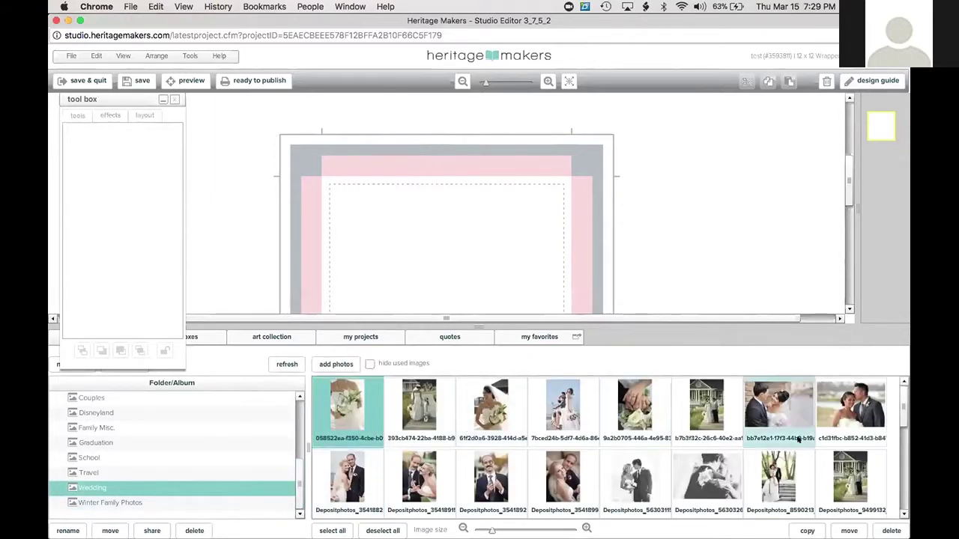
Place the colour photo shutterstock_547631278 of the bride and groom on the canvas and enlarge it down to the bottom bleed edge.
left_click_drag(903, 410, 904, 459)
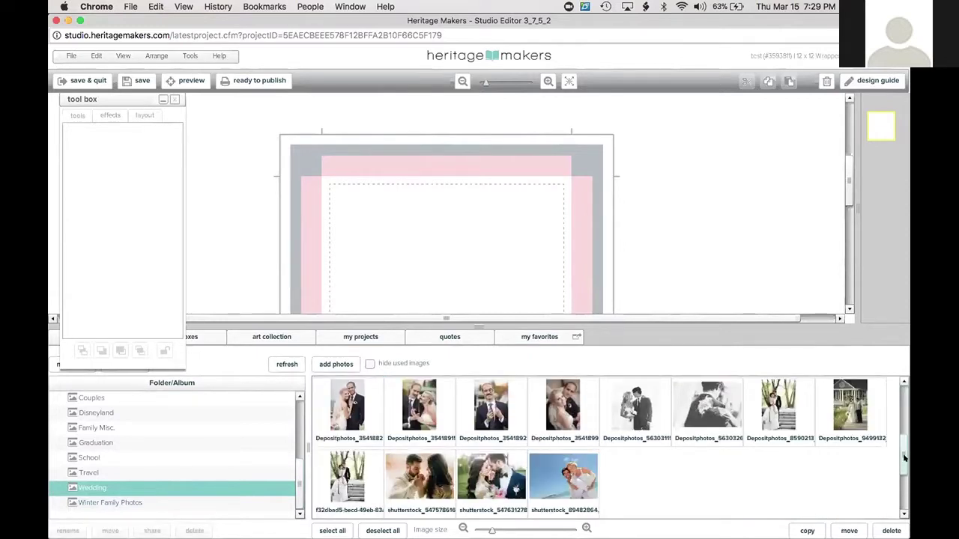
left_click_drag(490, 477, 445, 232)
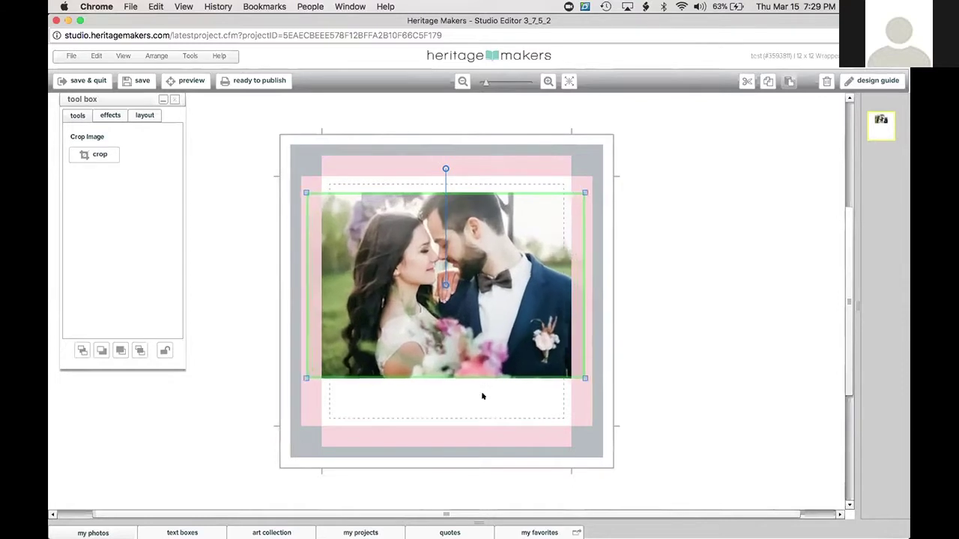
left_click_drag(486, 401, 475, 473)
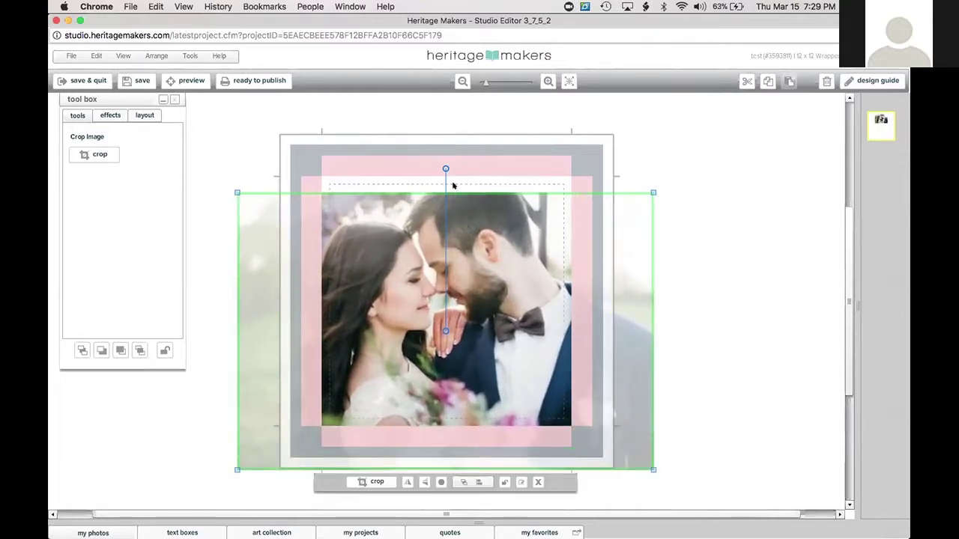
Scale and reposition the couple's photo until it covers the canvas's full bleed area from top to bottom.
left_click_drag(452, 187, 456, 138)
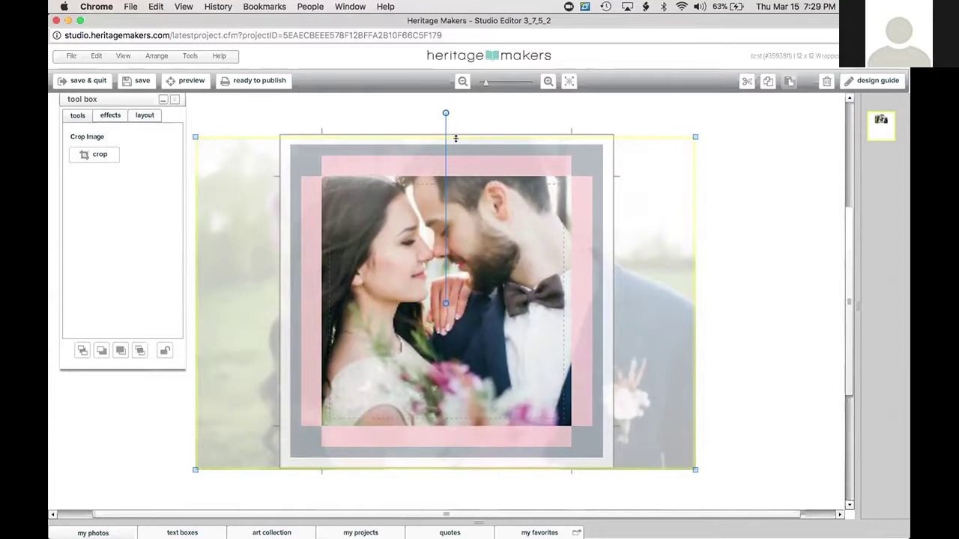
left_click_drag(455, 139, 454, 135)
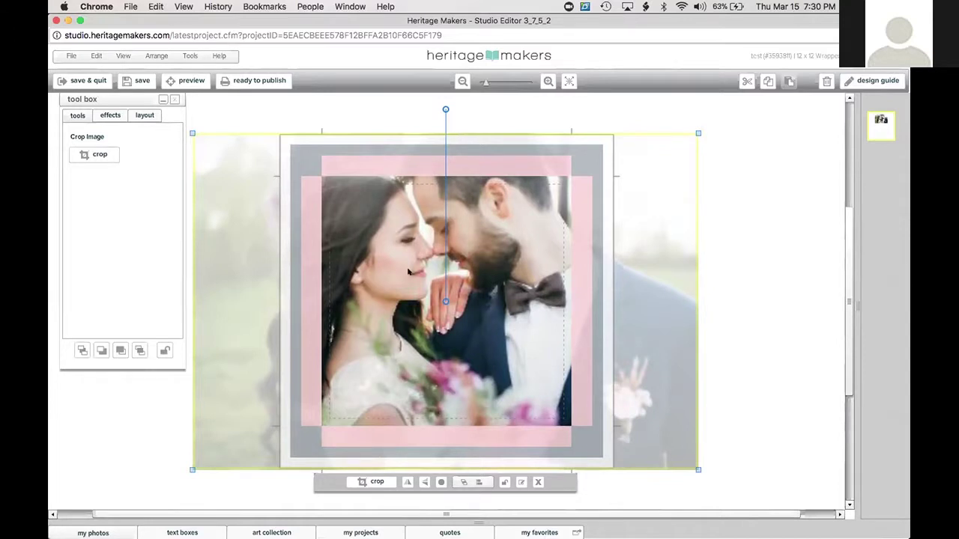
left_click_drag(431, 134, 426, 142)
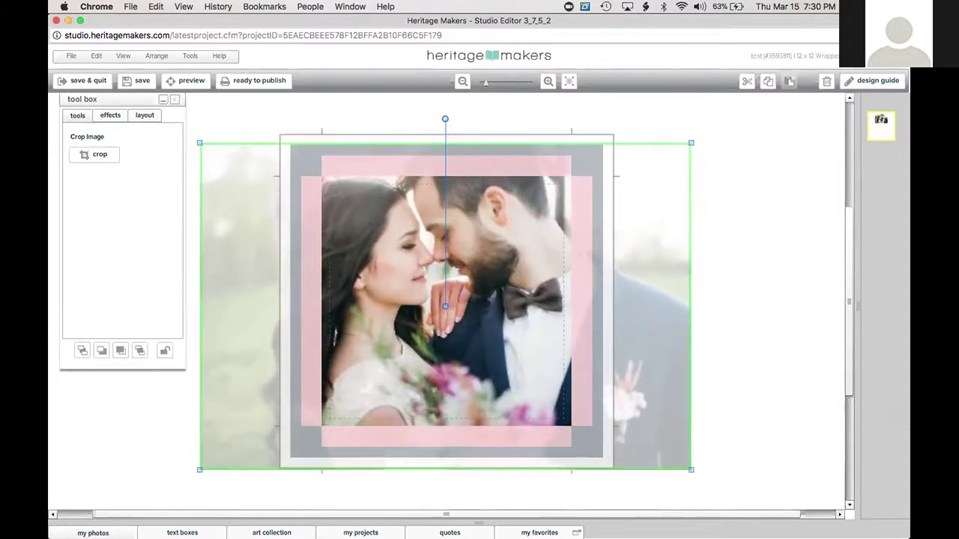
mouse_move(430, 144)
left_mouse_down()
mouse_move(432, 107)
mouse_move(430, 142)
left_mouse_up()
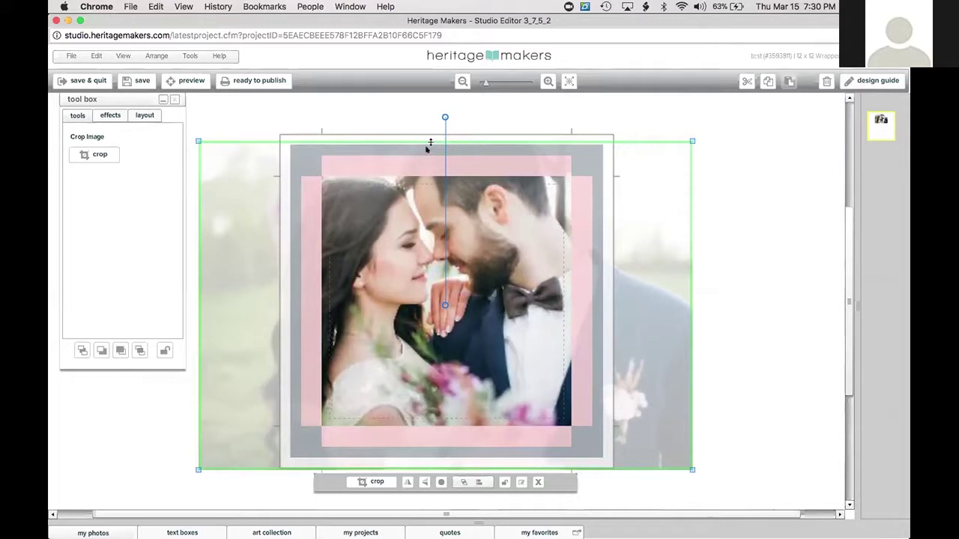
left_click_drag(404, 153, 424, 227)
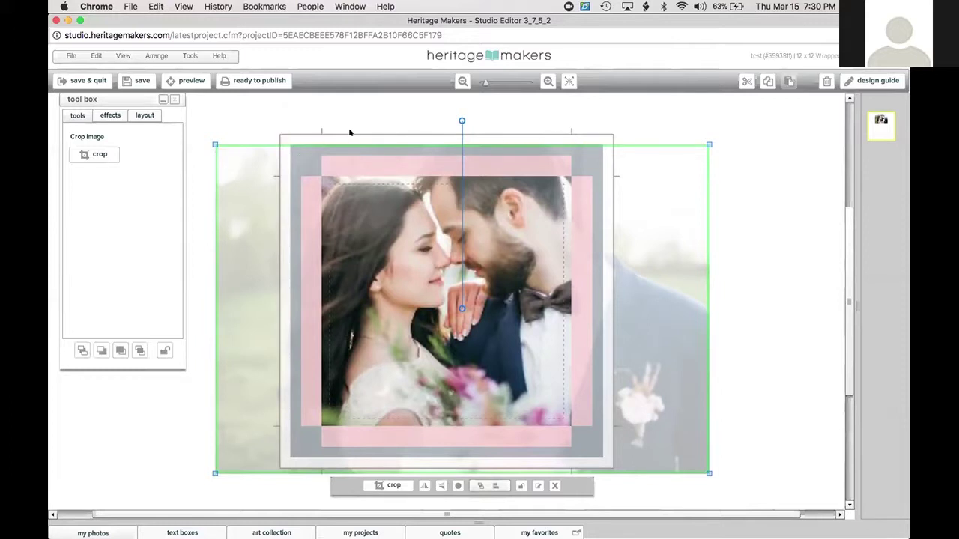
left_click_drag(349, 158, 349, 154)
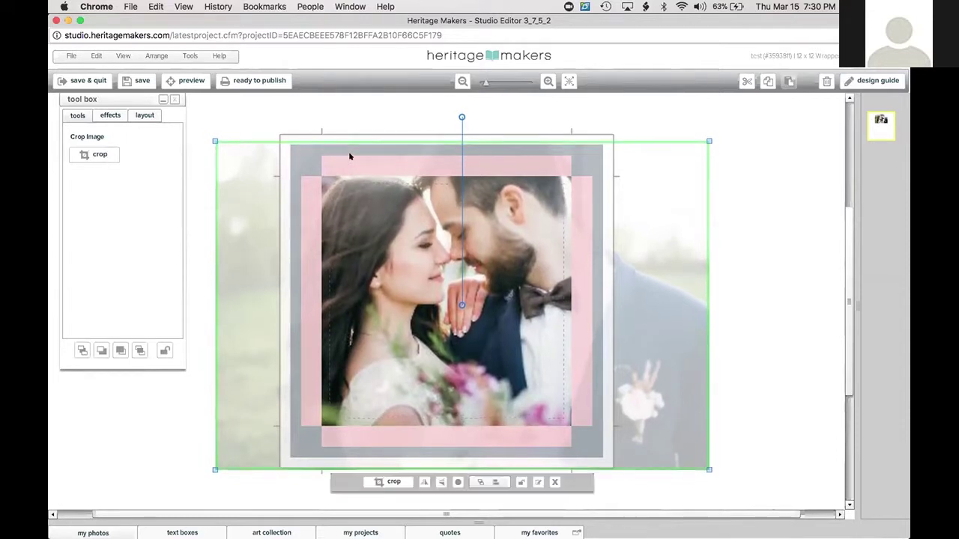
left_click_drag(407, 139, 408, 131)
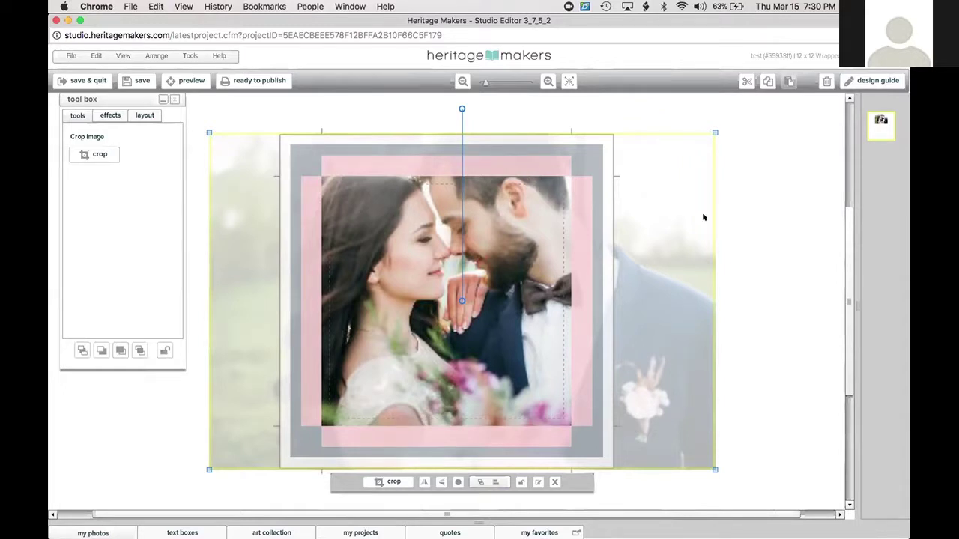
Narrow the photo from both sides to match the canvas's outer bleed edges, and lock it in place.
left_click_drag(713, 229, 617, 238)
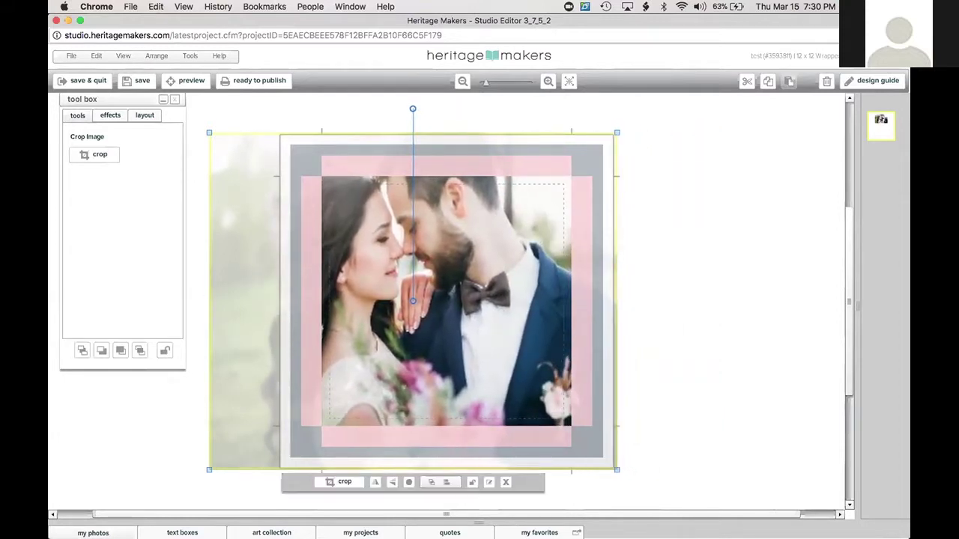
left_click_drag(207, 305, 275, 338)
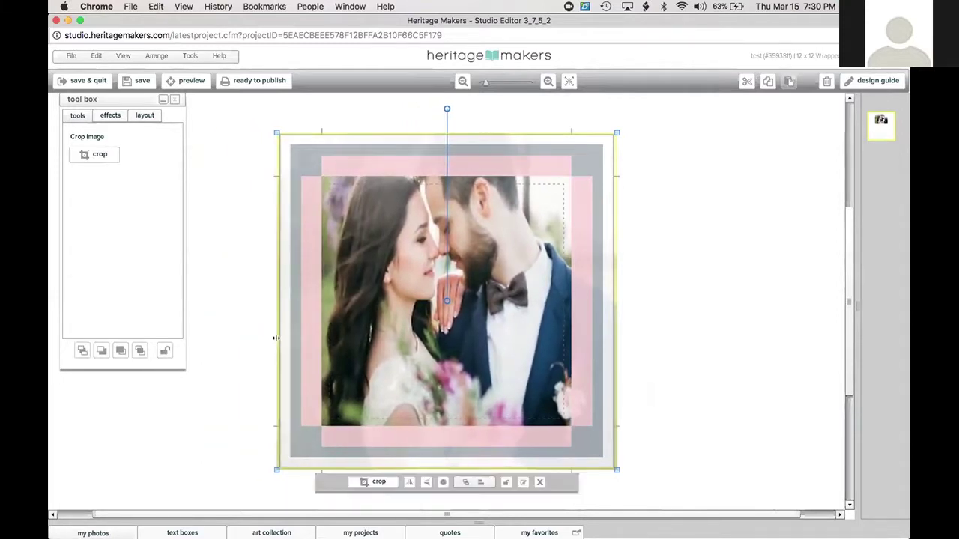
left_click(163, 349)
Swap the locked, squeezed photo for a fresh copy of shutterstock_547631278 from the Wedding album, and unlock it.
left_click(122, 529)
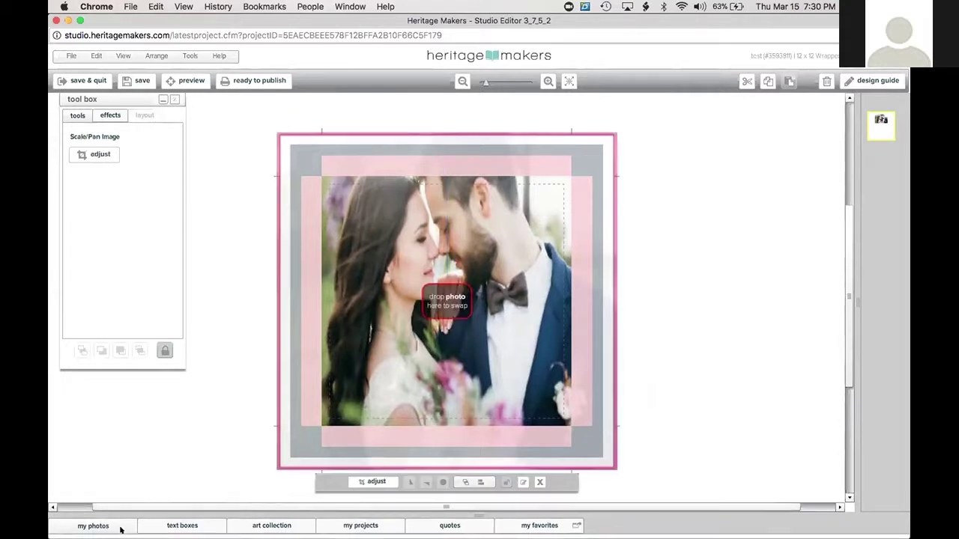
left_click_drag(495, 416, 453, 283)
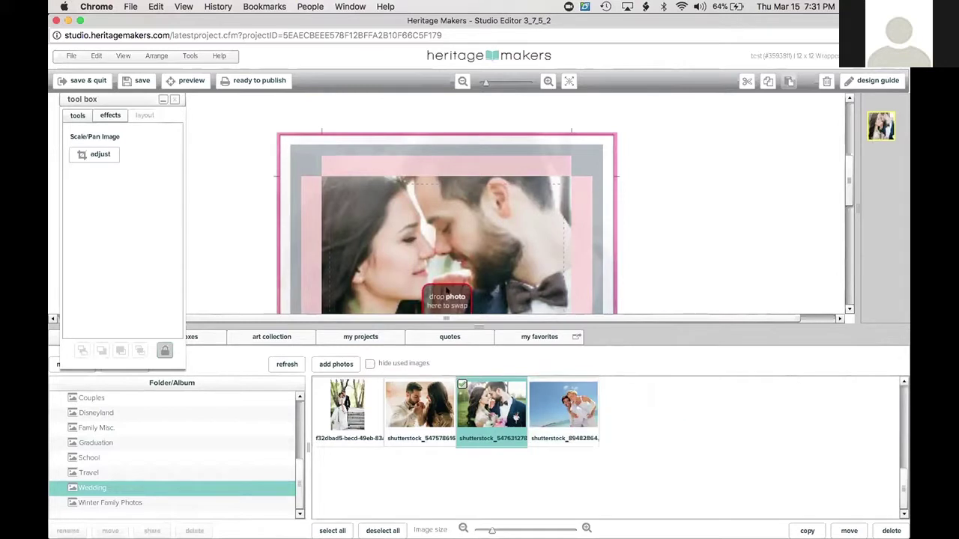
left_click(241, 244)
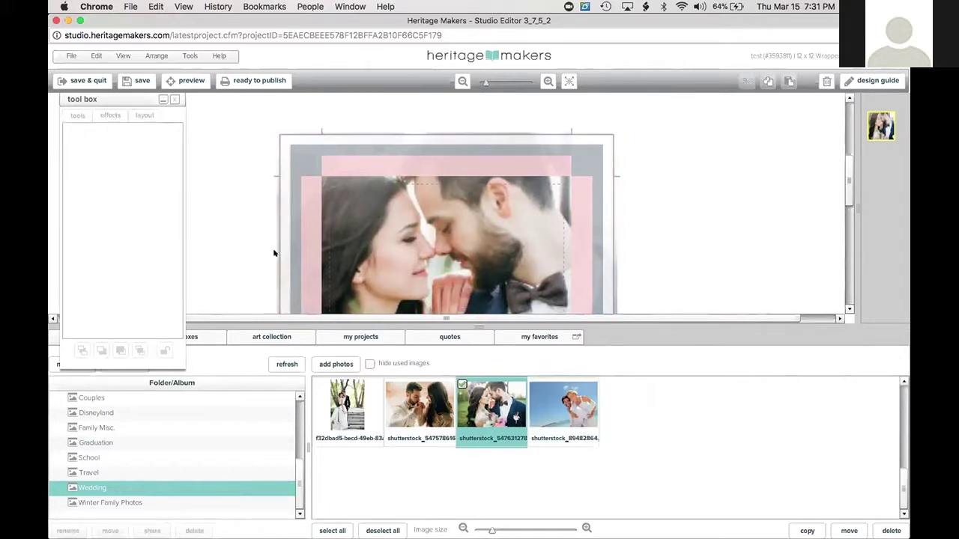
left_click(300, 253)
left_click(162, 351)
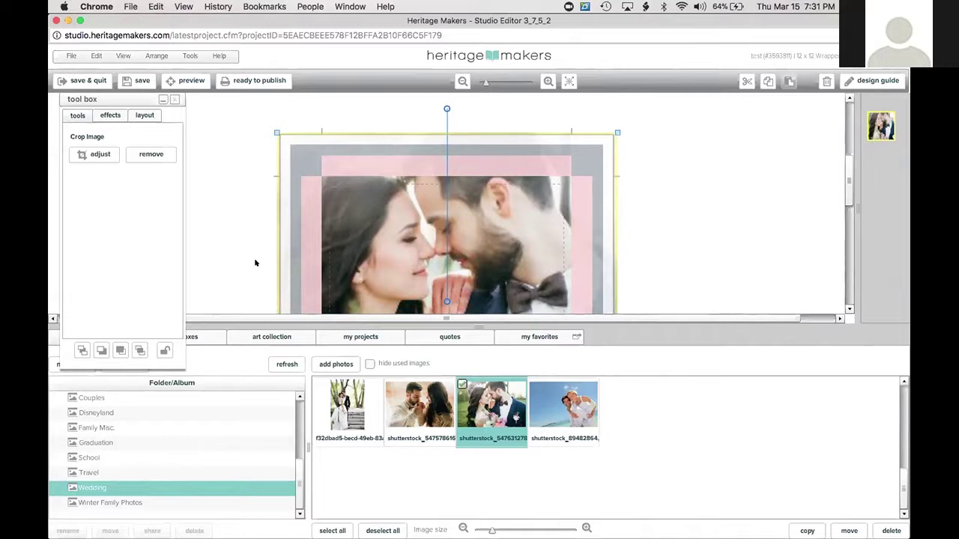
Replace the couple's colour photo on the canvas with the black-and-white Depositphotos portrait of the standing couple from the Wedding album.
left_click(569, 82)
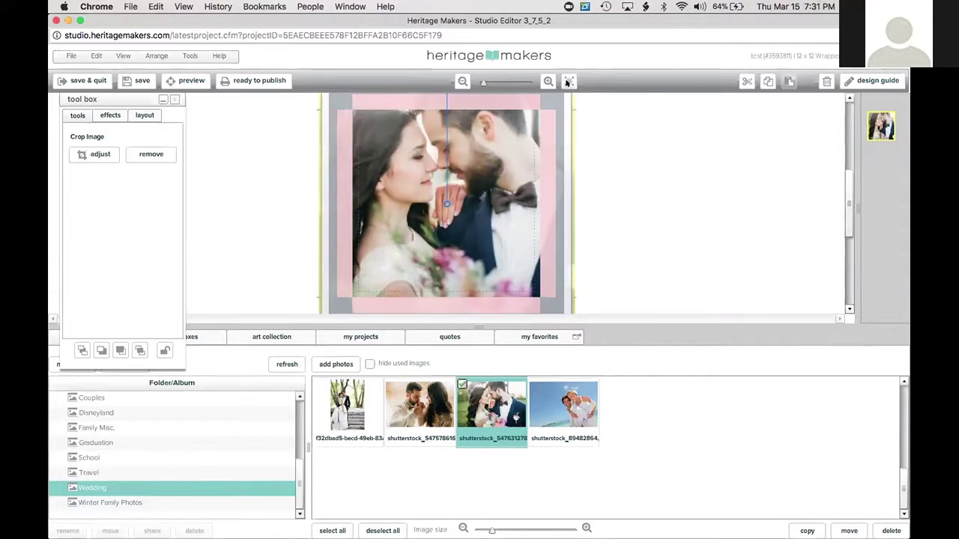
left_click(614, 188)
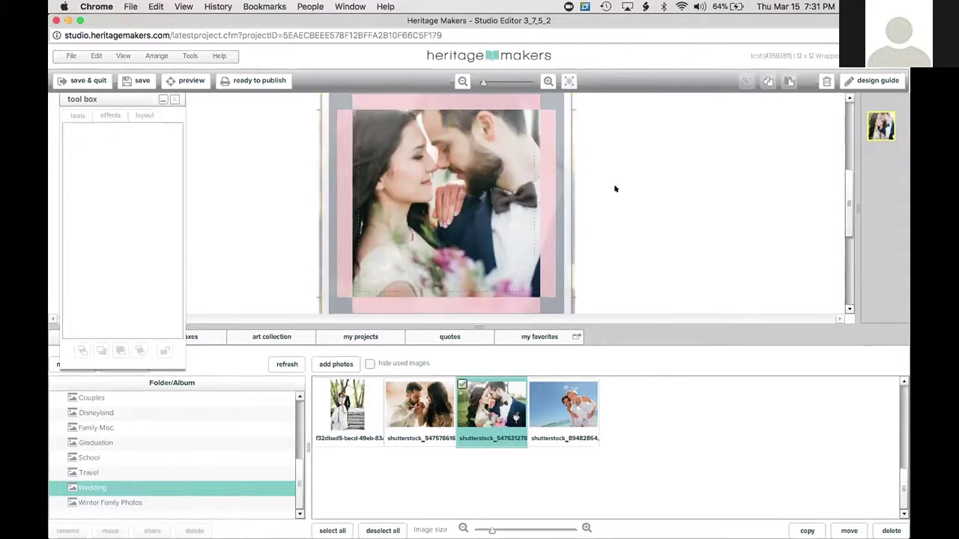
left_click(555, 183)
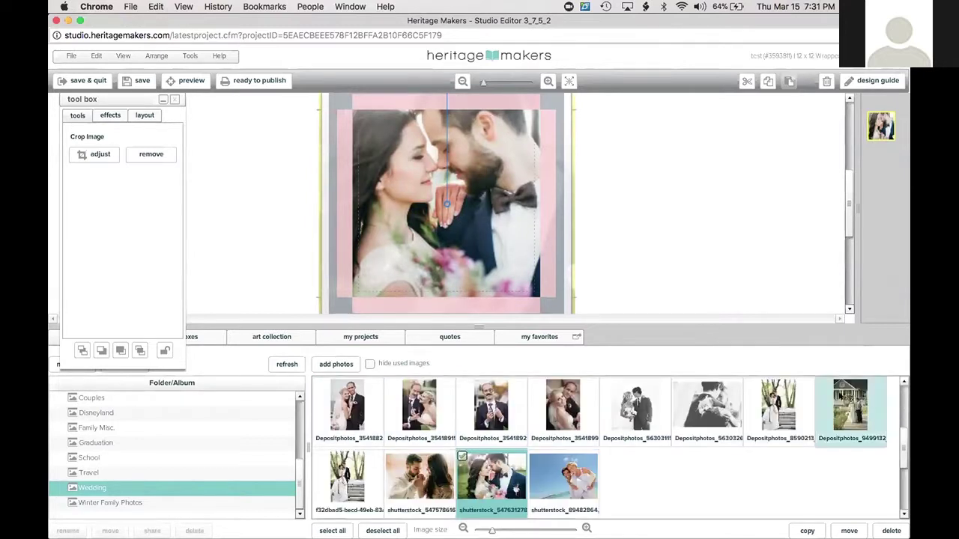
left_click_drag(619, 421, 502, 174)
left_click(599, 203)
left_click(493, 216)
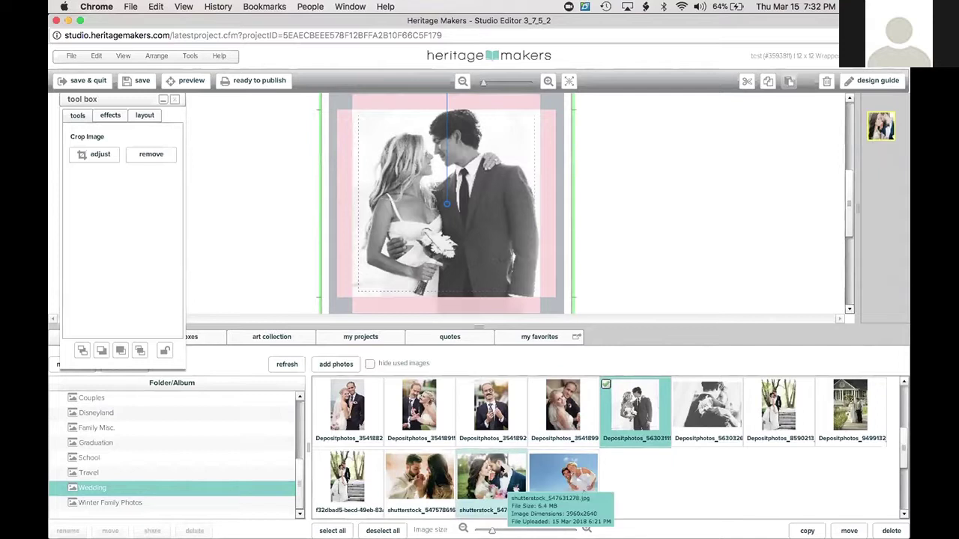
left_click(626, 273)
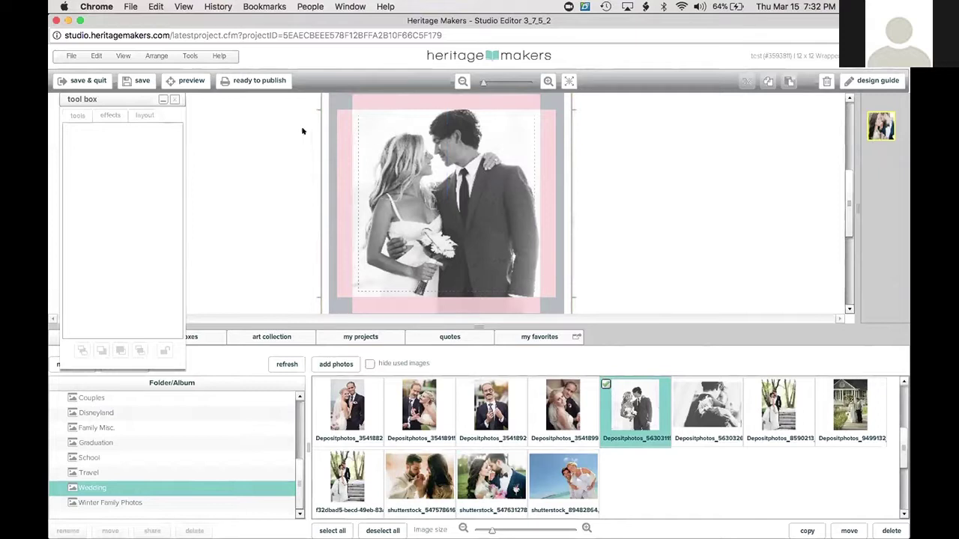
Save the canvas project and close the studio editor window.
left_click(141, 81)
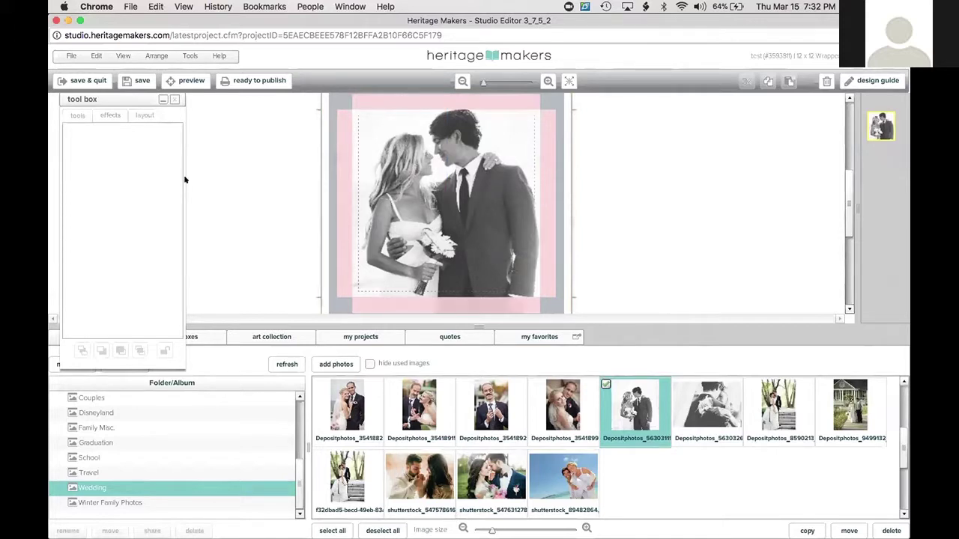
left_click(57, 20)
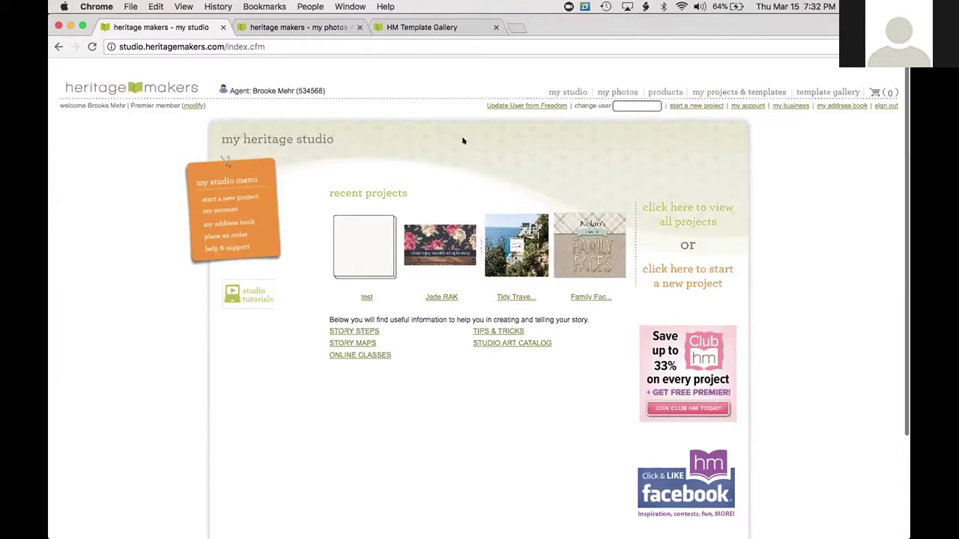
Reload the HM Template Gallery and look through the state, laundry, wedding wood print and bathroom designs.
left_click(388, 28)
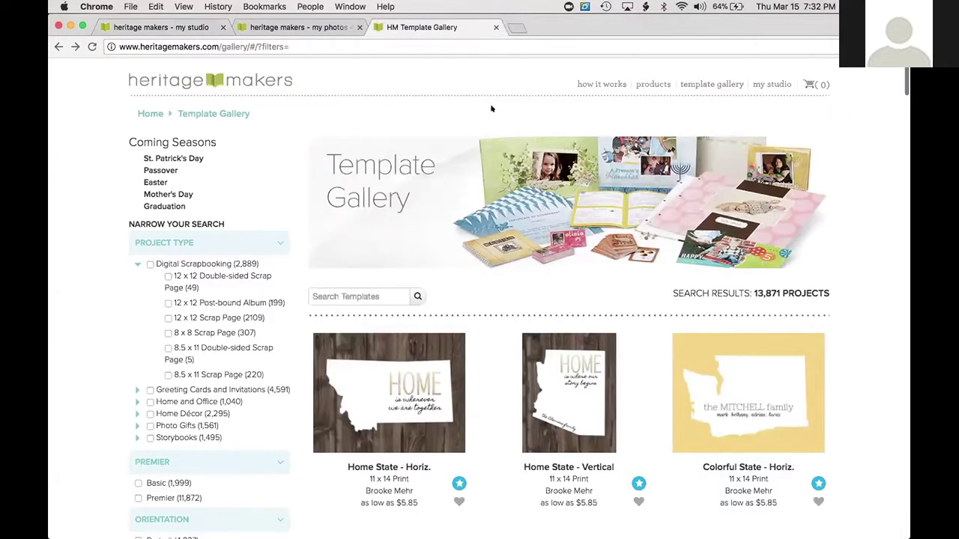
left_click(92, 46)
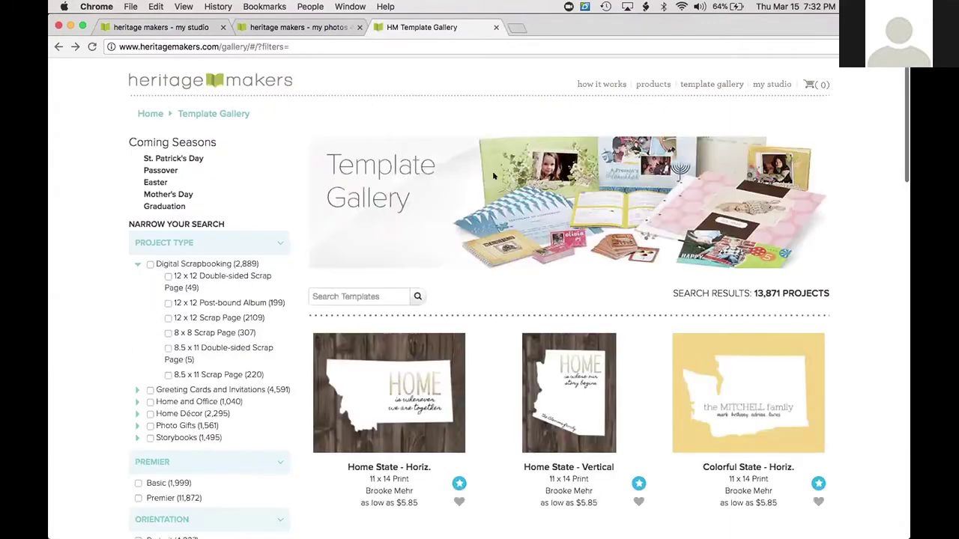
scroll(492, 171, "down", 8)
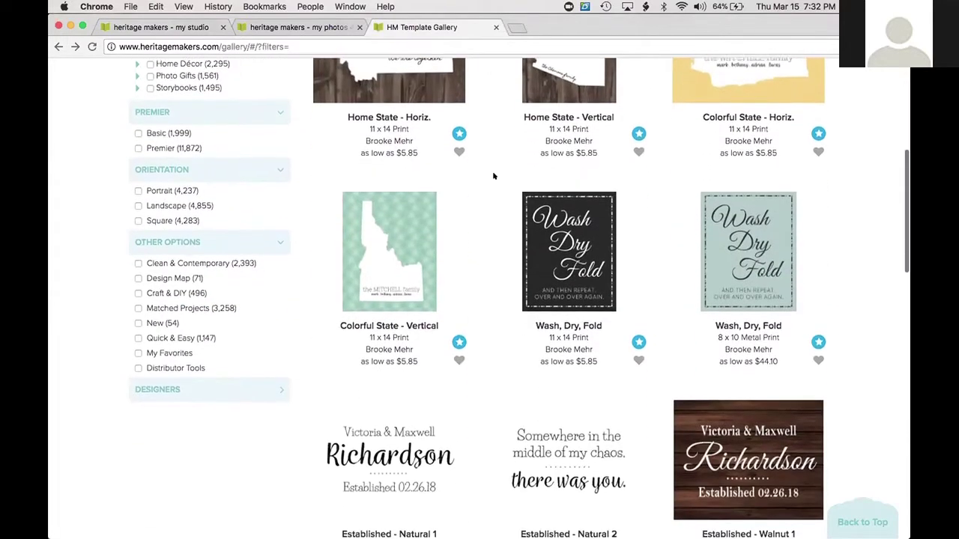
scroll(492, 176, "up", 1)
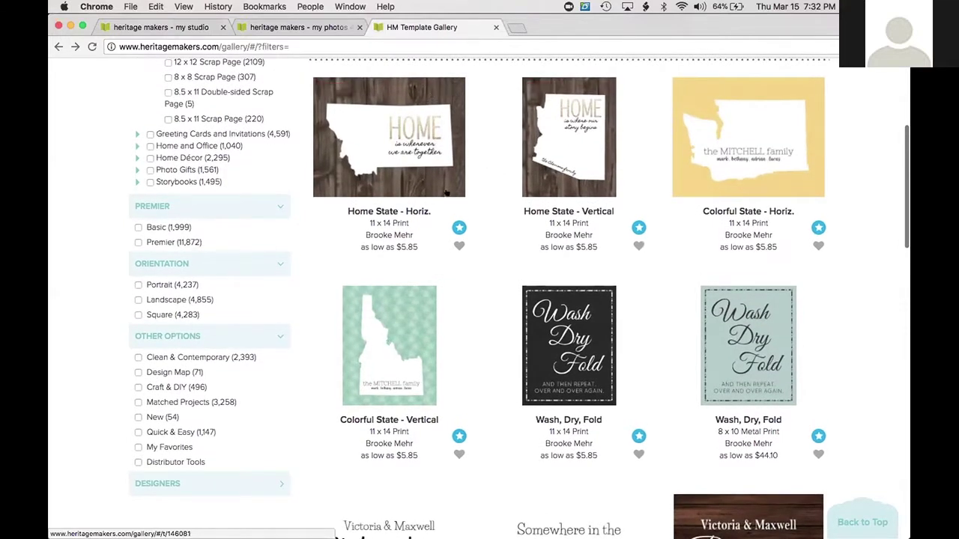
scroll(447, 194, "down", 13)
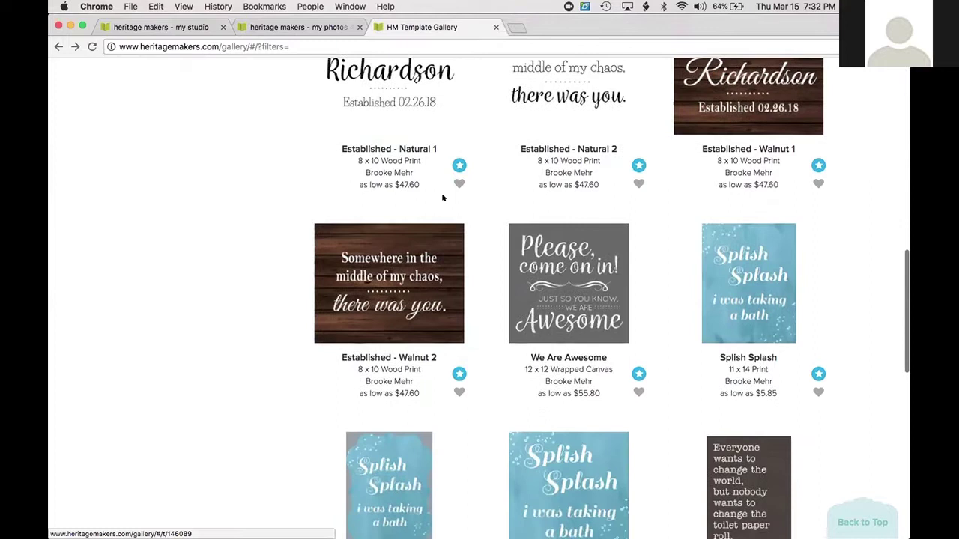
scroll(484, 243, "down", 3)
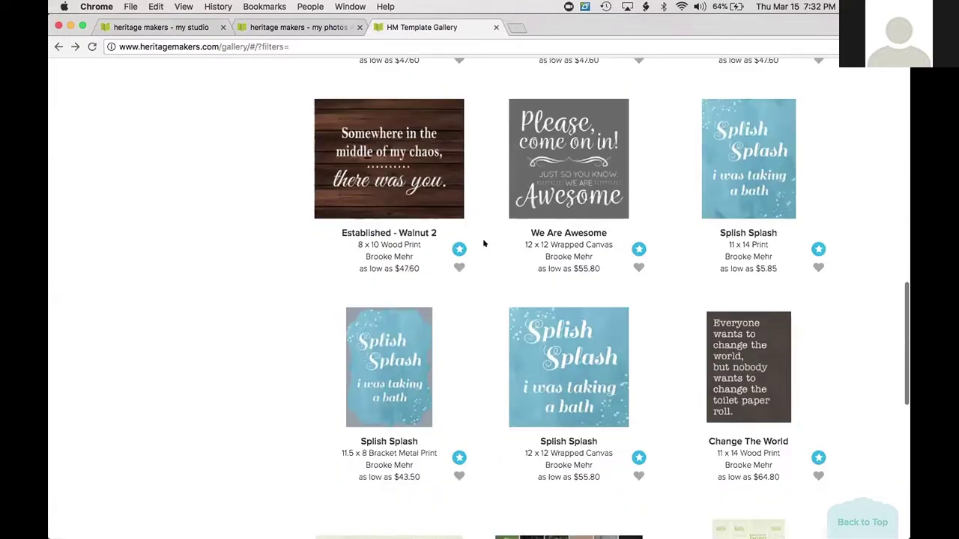
scroll(484, 243, "down", 2)
scroll(484, 242, "up", 8)
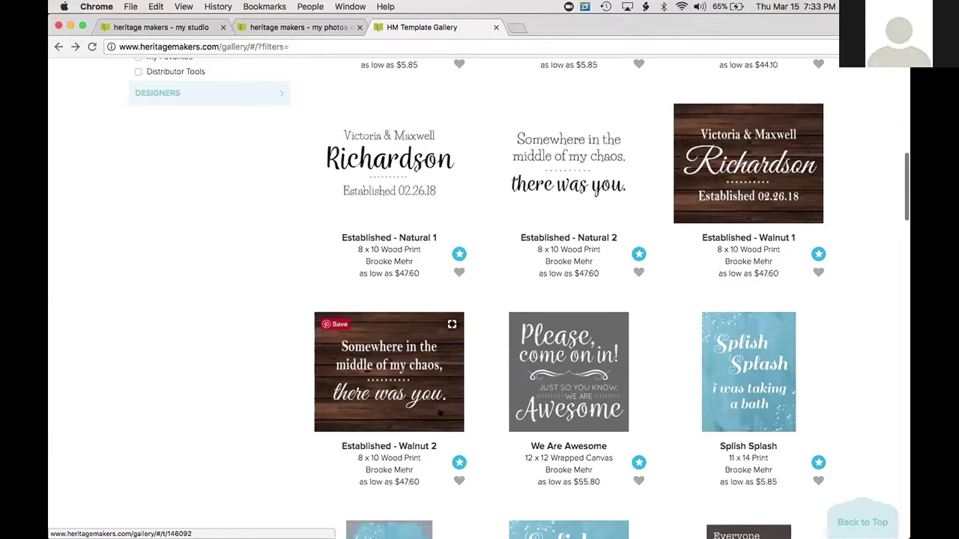
Switch to Preview and compare the all-canvas, natural wood and wood-grain versions of the wedding wall display photos.
key("ctrl+Up")
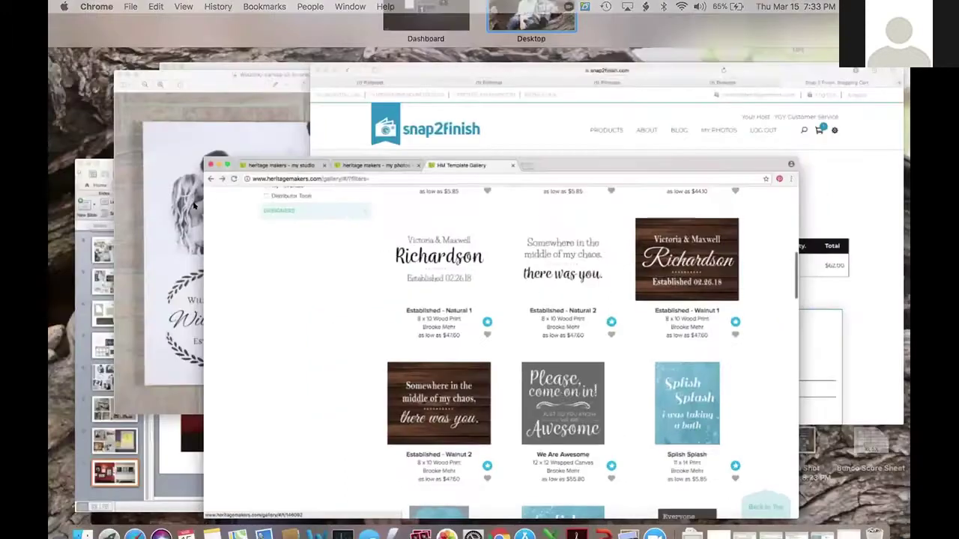
left_click(385, 194)
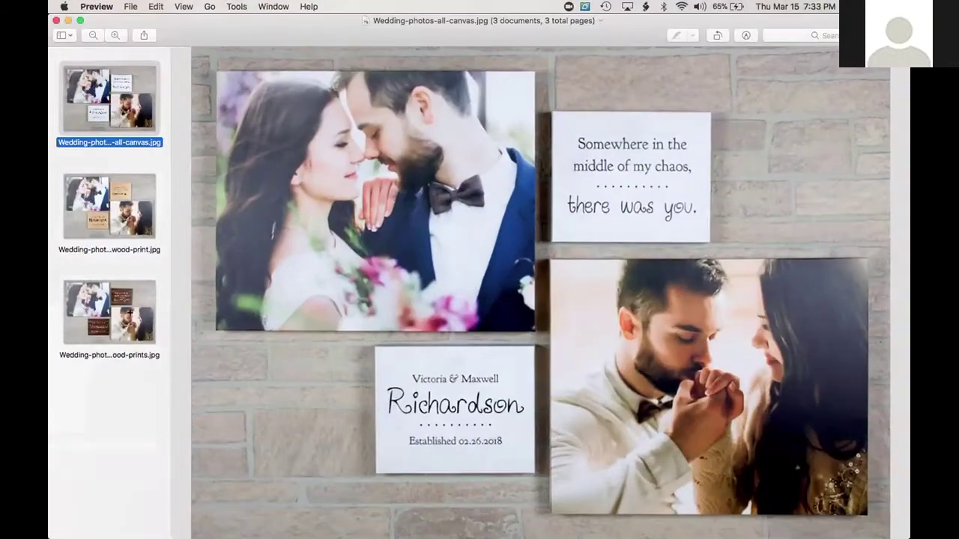
key("Down")
key("Down")
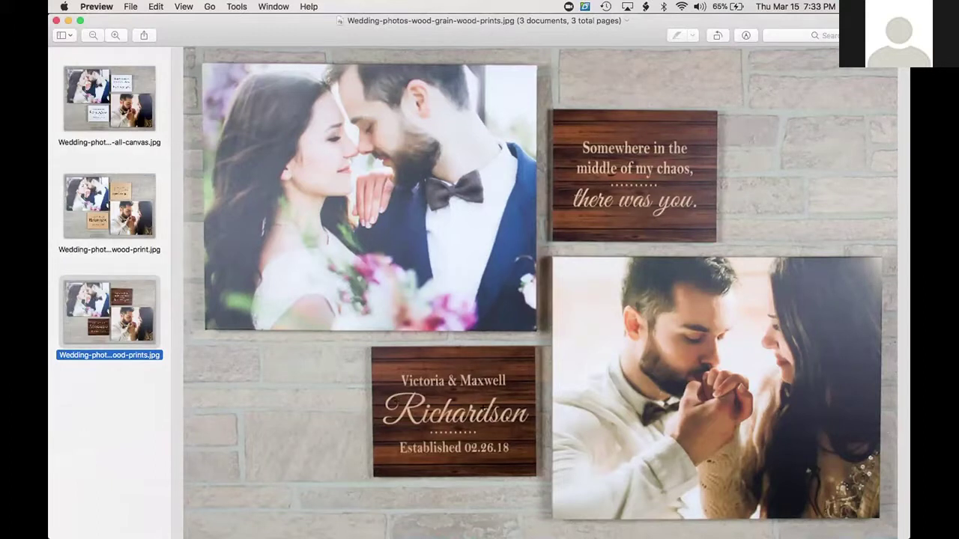
left_click(147, 208)
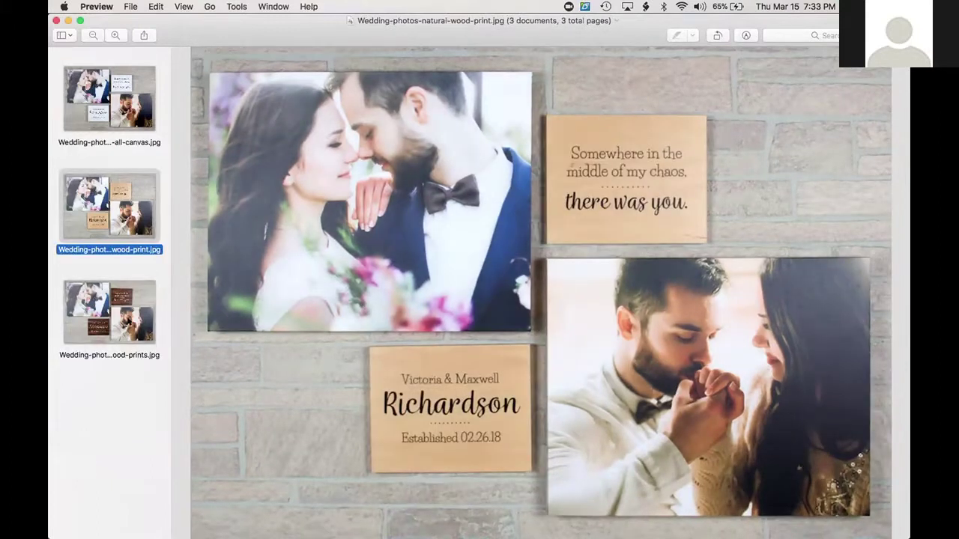
left_click(109, 311)
left_click(99, 91)
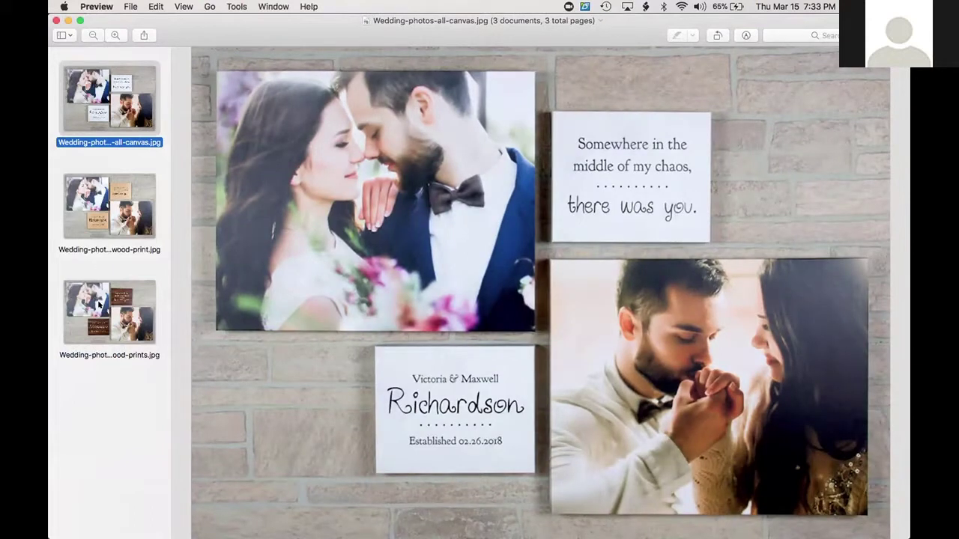
left_click(100, 303)
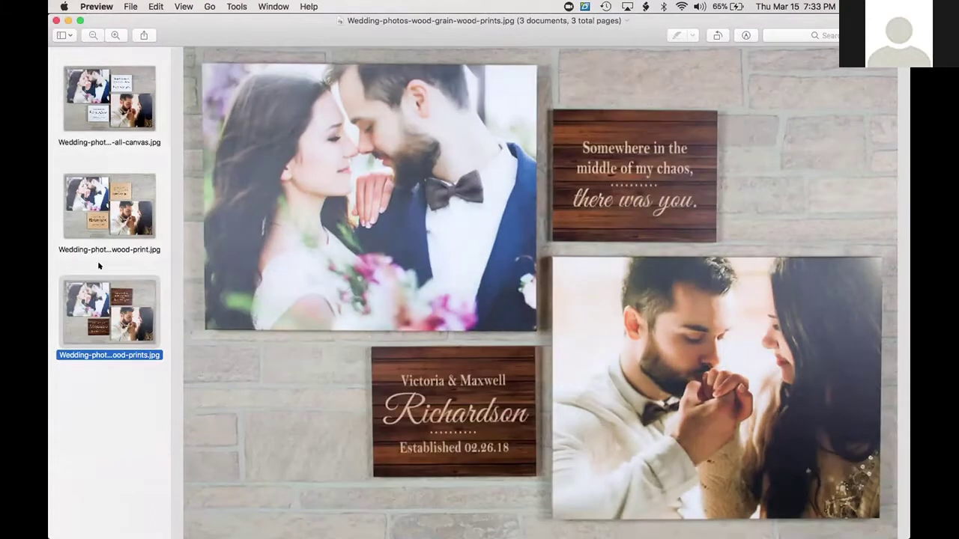
Switch back to the HM Template Gallery in Chrome and browse to the Everyday Snapshots and Mini Squares 24 x 36 wrapped canvases.
key("ctrl+Up")
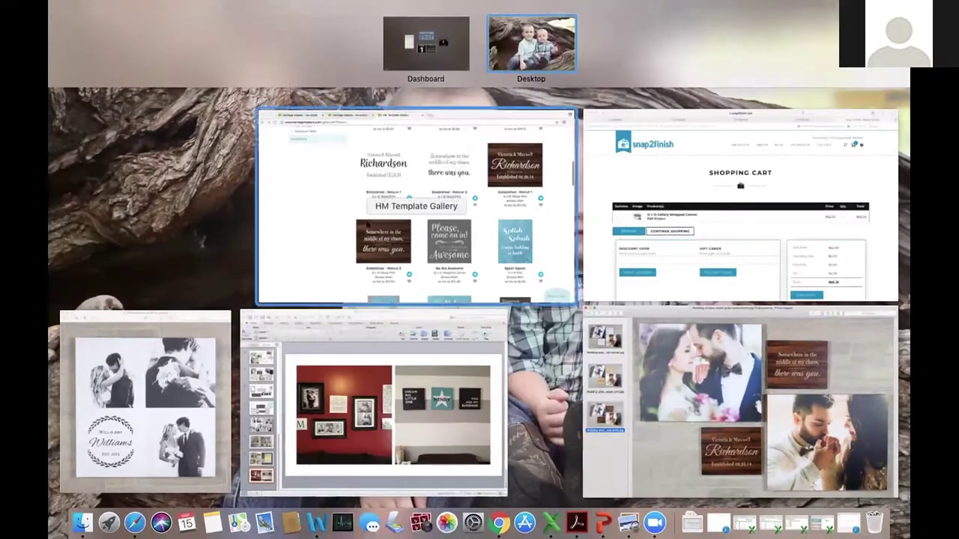
left_click(263, 245)
scroll(262, 245, "down", 3)
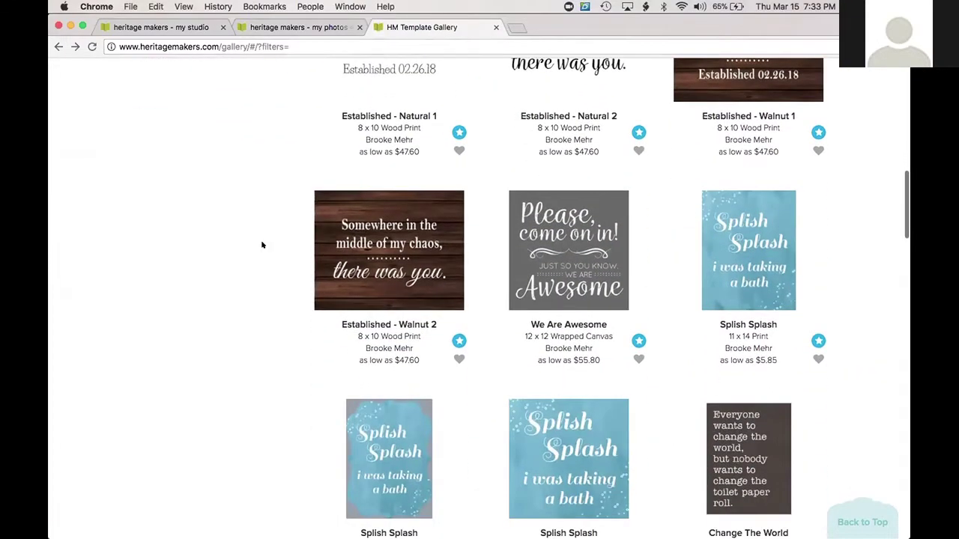
scroll(262, 245, "down", 3)
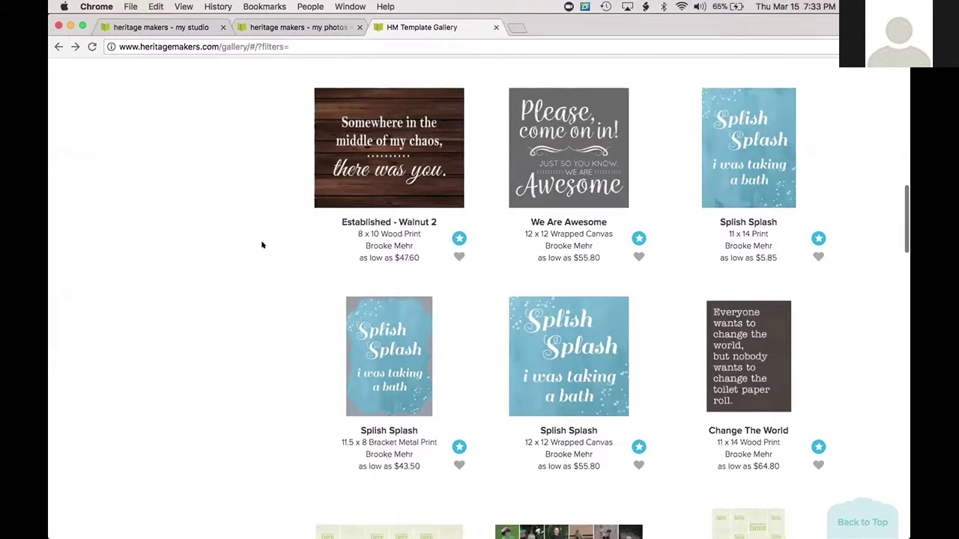
scroll(262, 245, "down", 3)
scroll(262, 245, "down", 4)
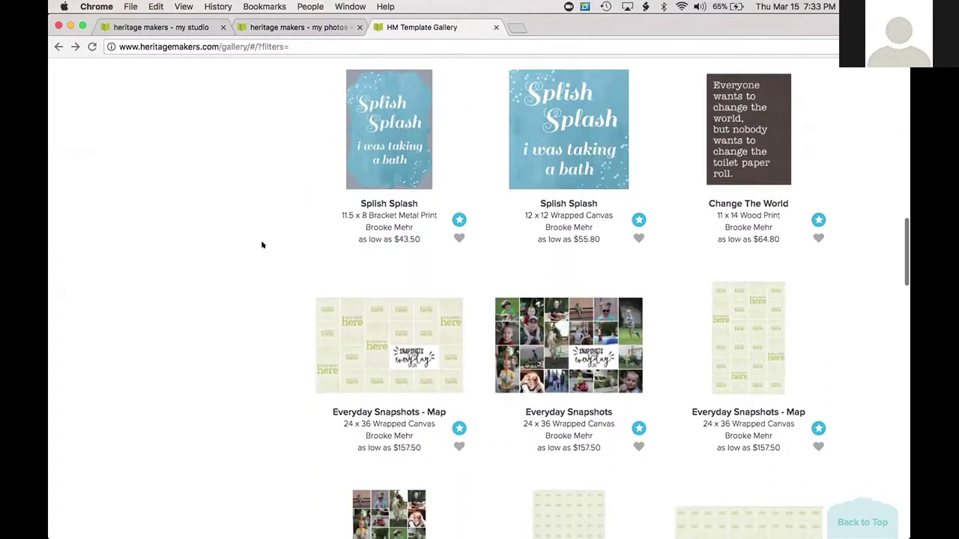
scroll(262, 245, "down", 3)
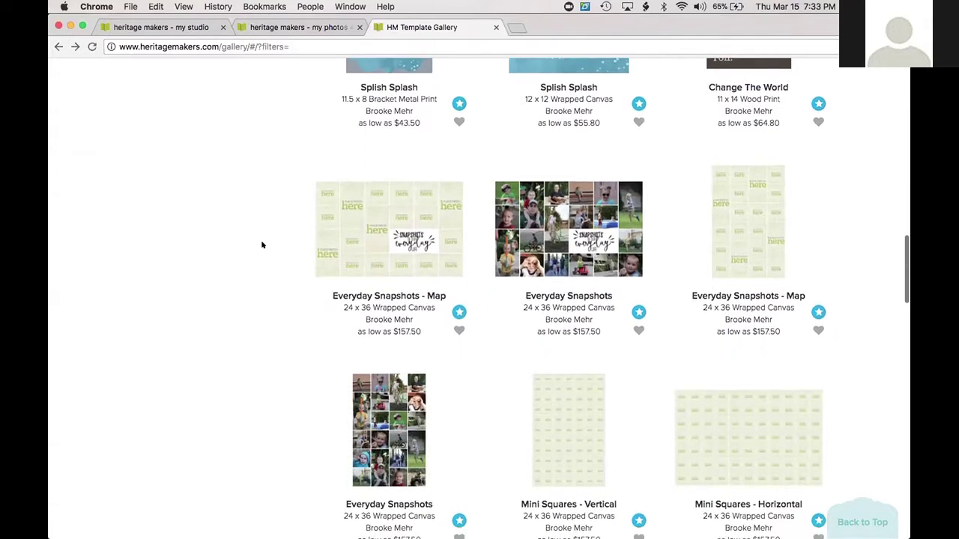
scroll(293, 187, "down", 3)
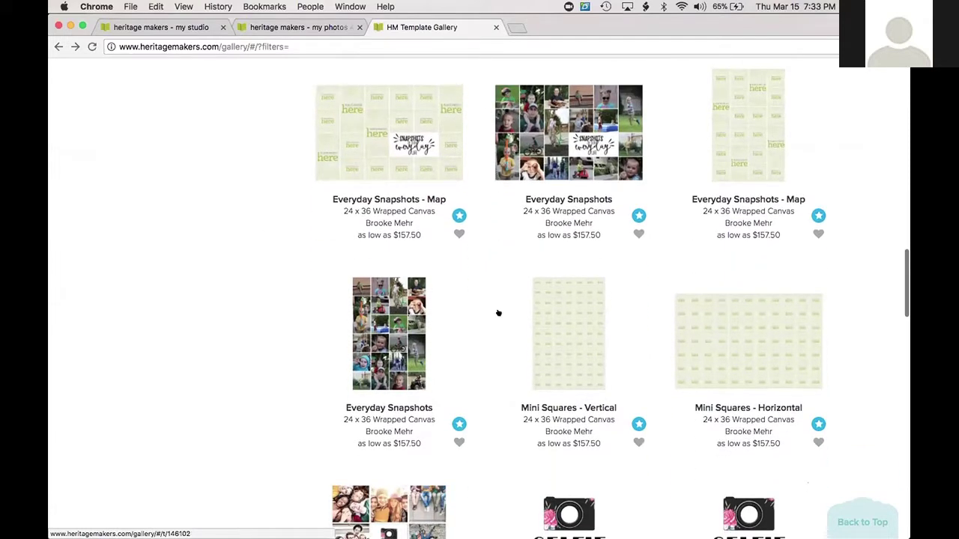
View the Mini Squares - Vertical template's details and enlarged layout, and return to the gallery listing.
left_click(578, 342)
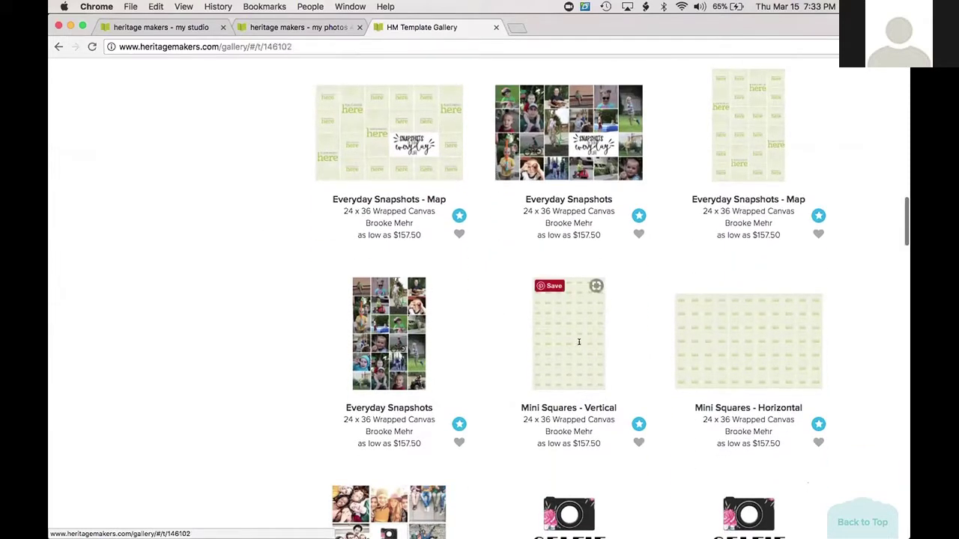
left_click(319, 236)
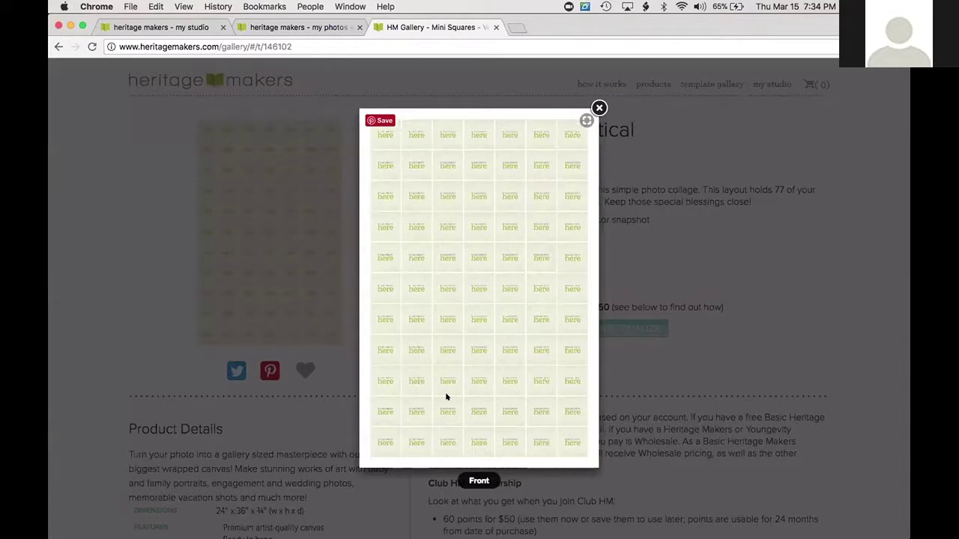
left_click(275, 253)
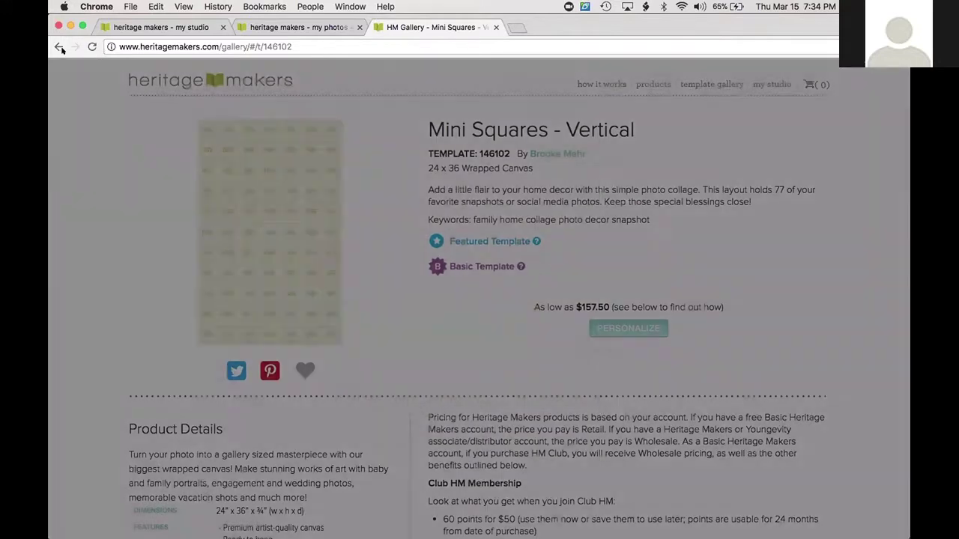
left_click(60, 47)
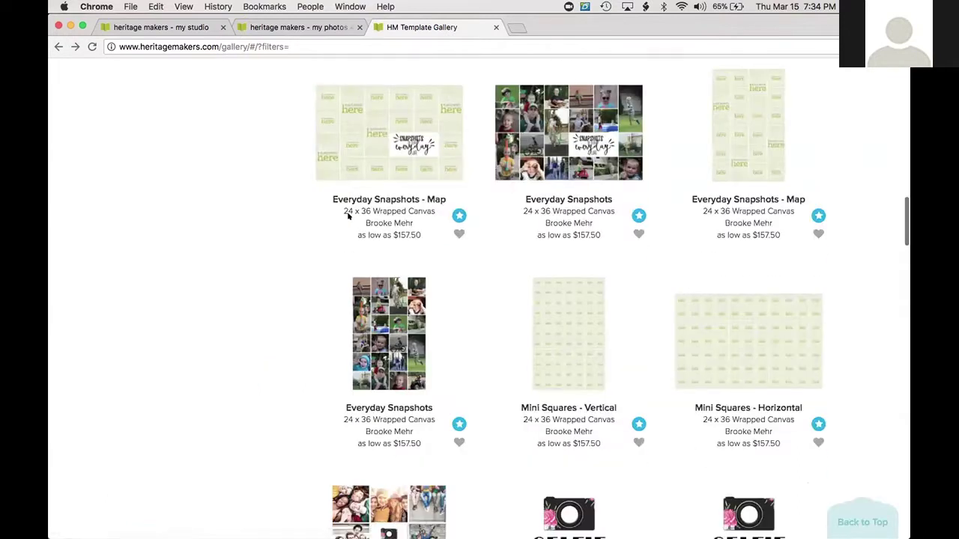
Look through the Selfie, baby collage and spring templates further along the gallery, and return to its beginning.
scroll(551, 296, "down", 10)
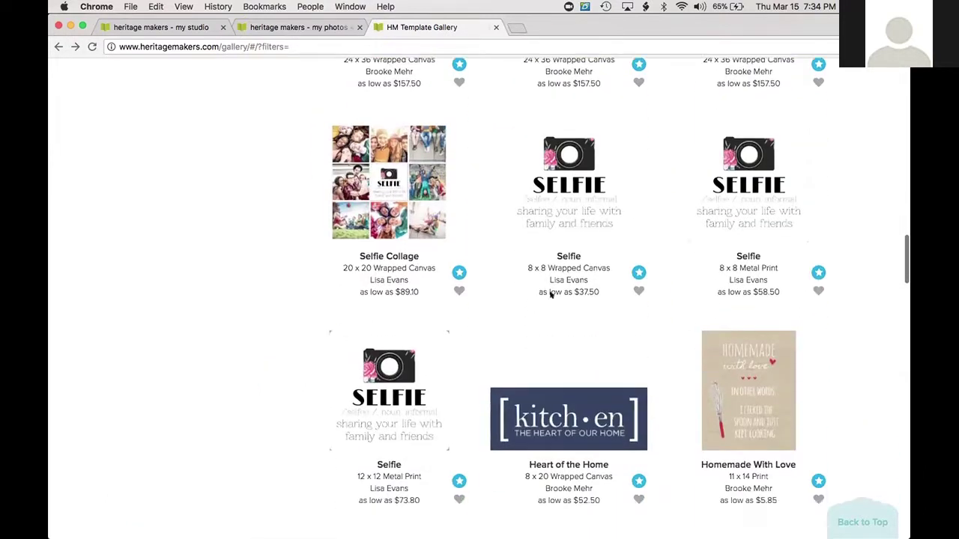
scroll(551, 296, "down", 15)
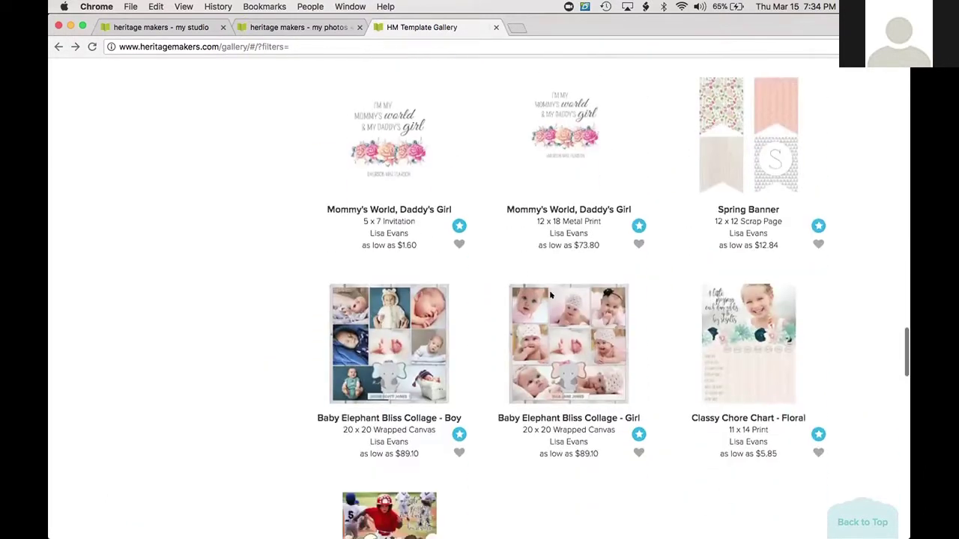
scroll(551, 296, "down", 15)
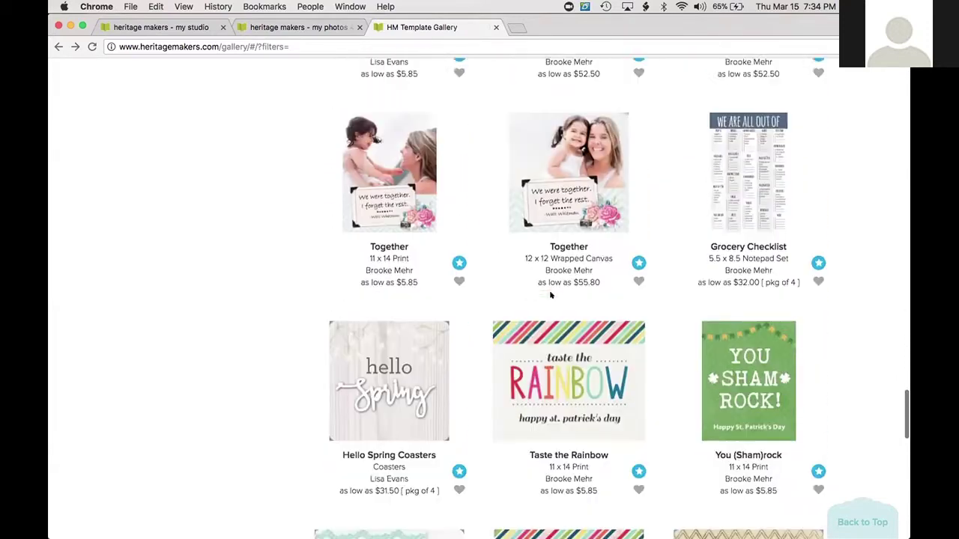
scroll(551, 296, "up", 20)
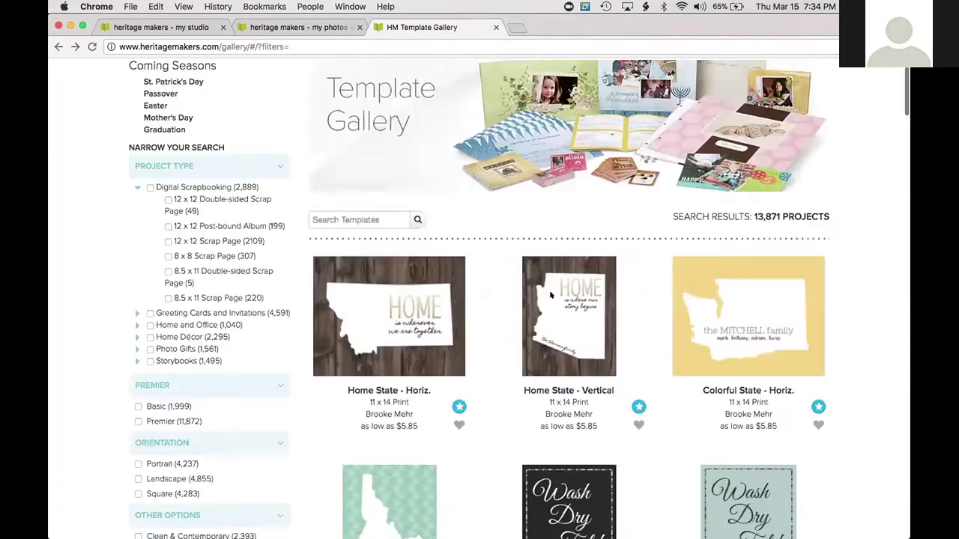
scroll(551, 296, "down", 2)
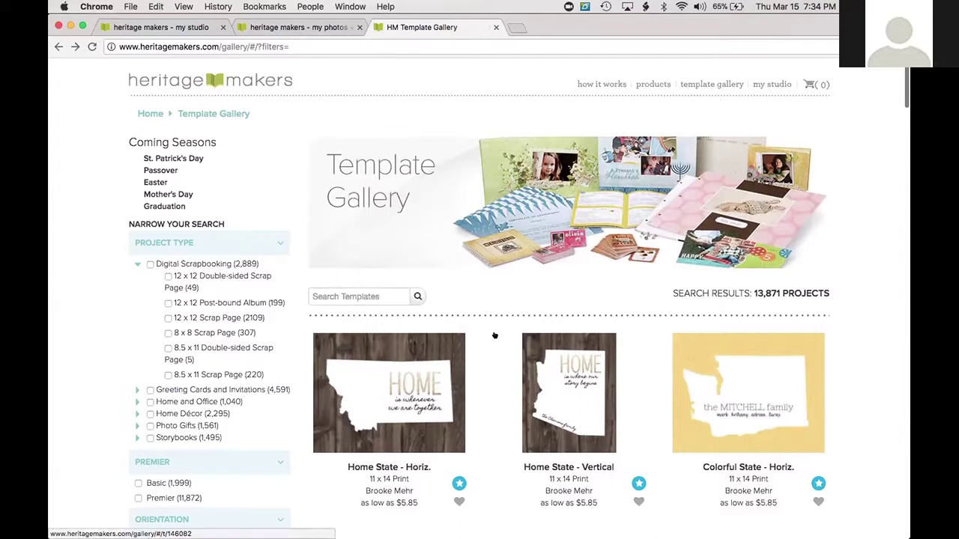
Open the Home State - Horiz. 11 x 14 Print template from the gallery as a personalized project in the studio editor.
scroll(494, 334, "down", 4)
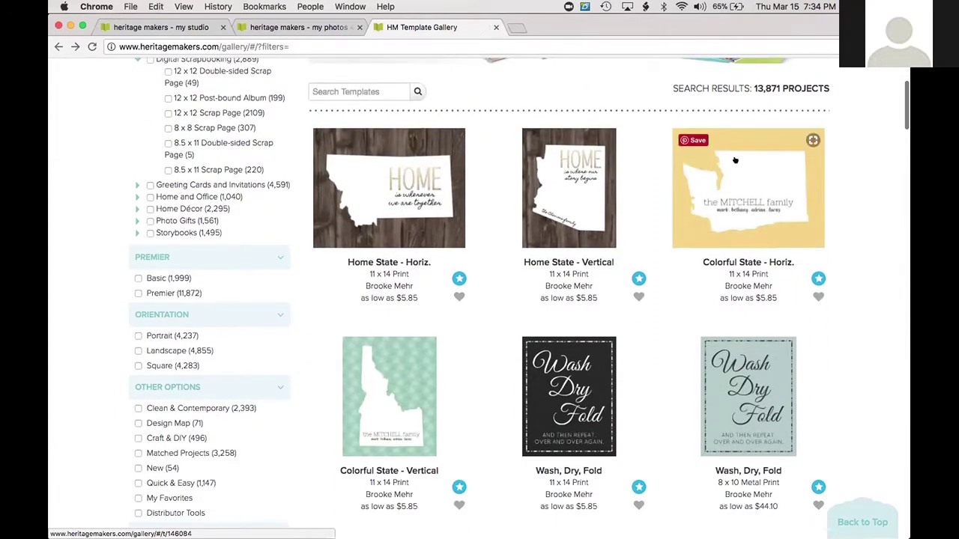
left_click(389, 187)
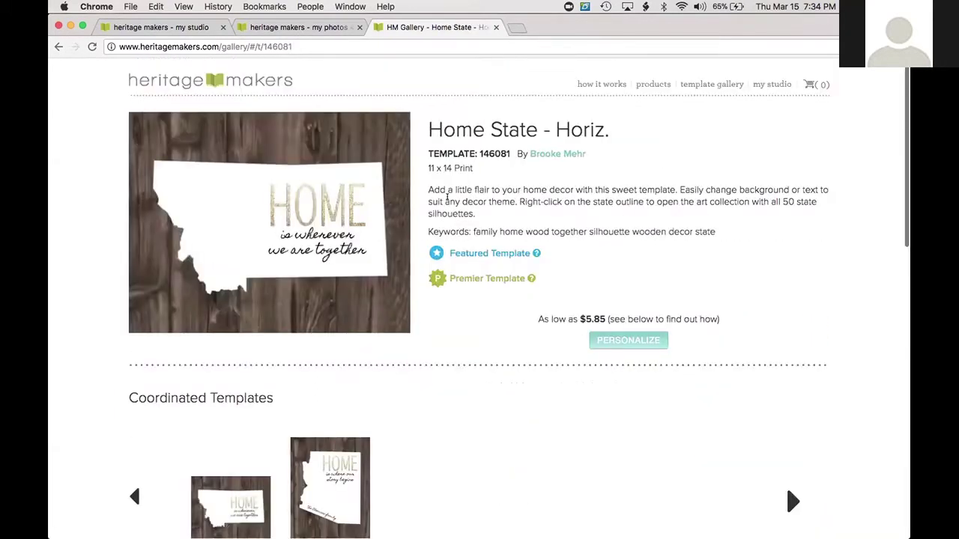
left_click(610, 345)
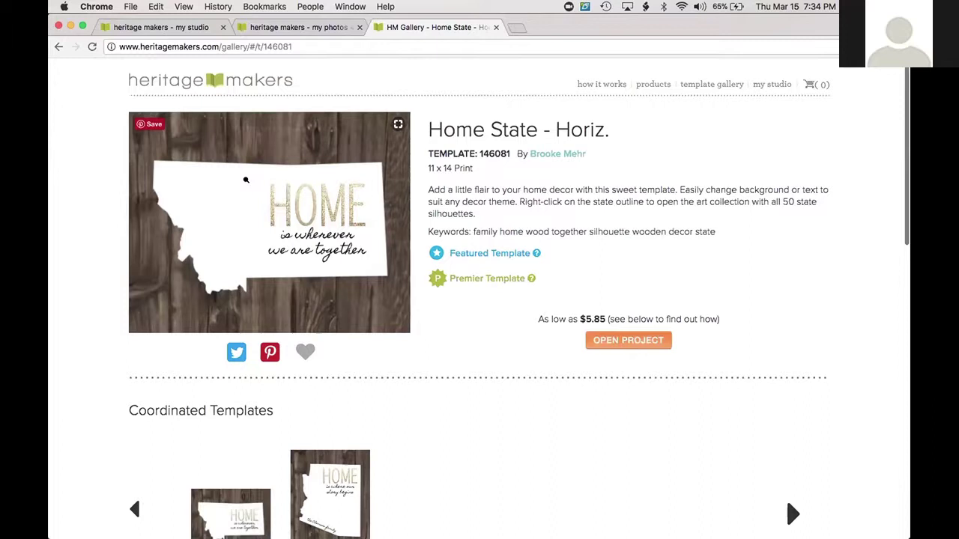
left_click(608, 340)
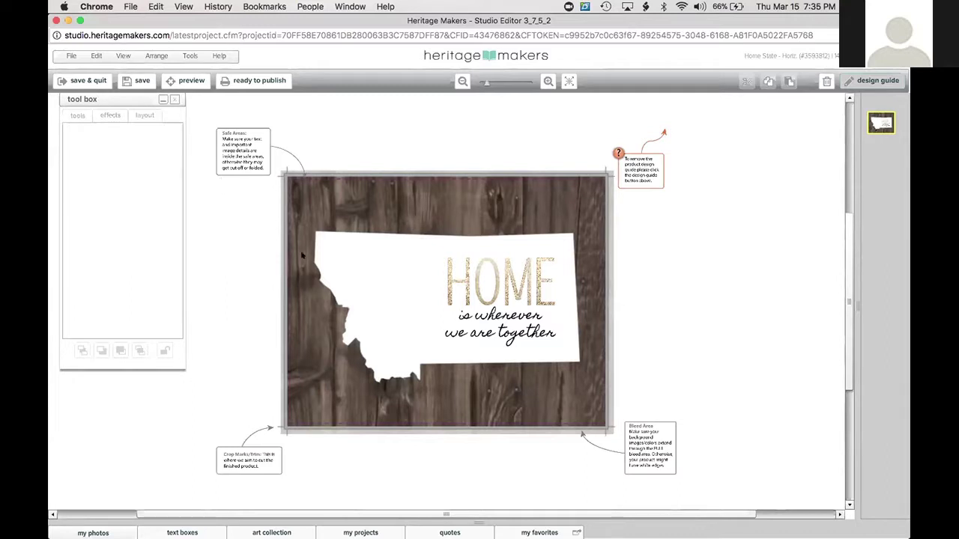
Open the art collection of the white state outline, hide the design guide and fit the whole page in view.
left_click(340, 255)
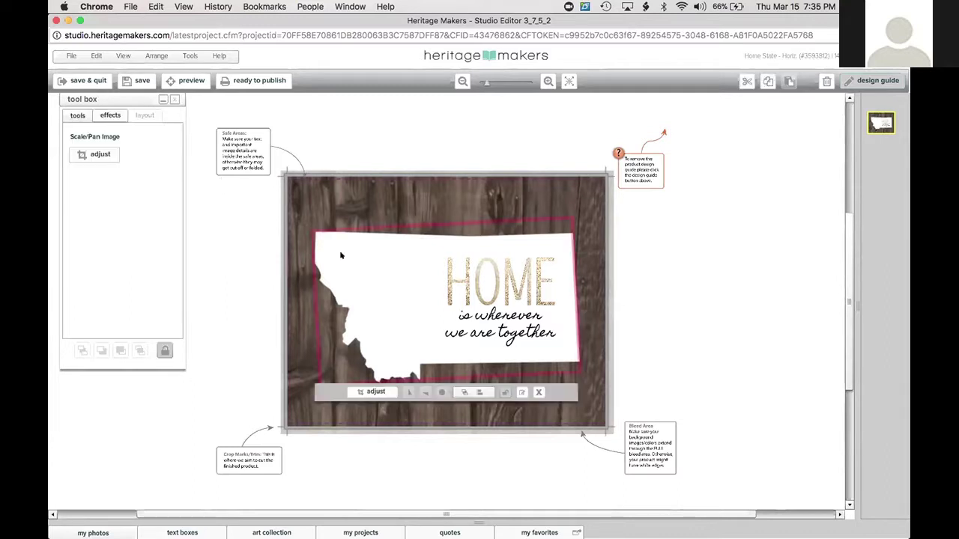
right_click(380, 282)
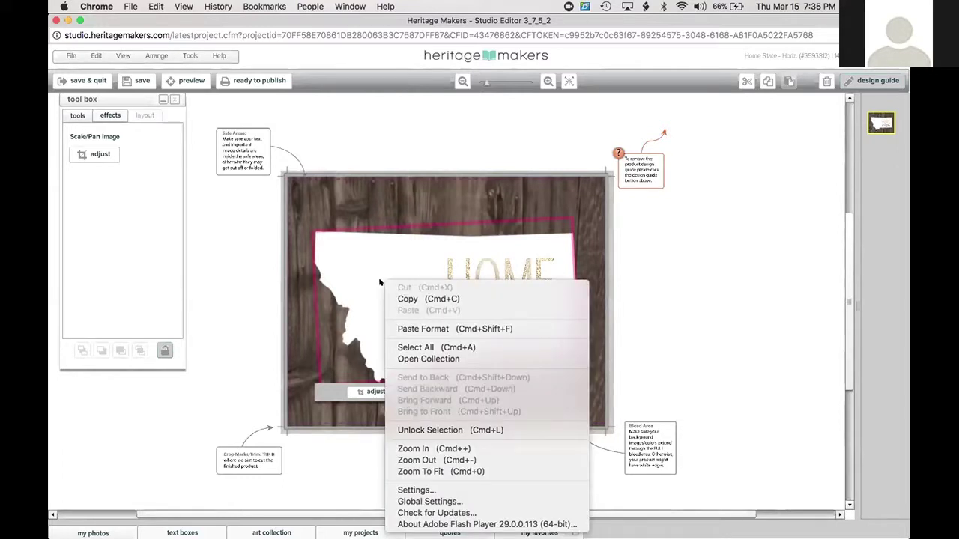
left_click(422, 360)
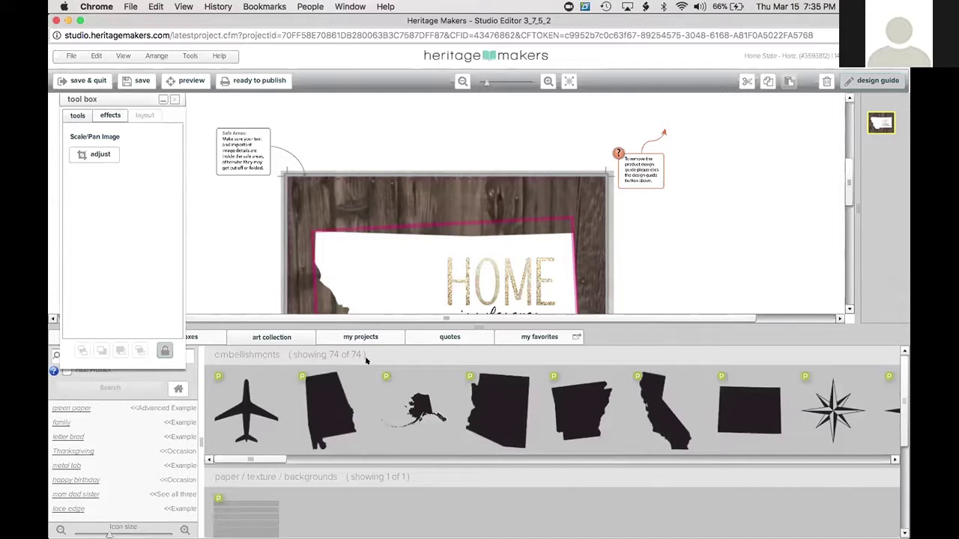
left_click(853, 79)
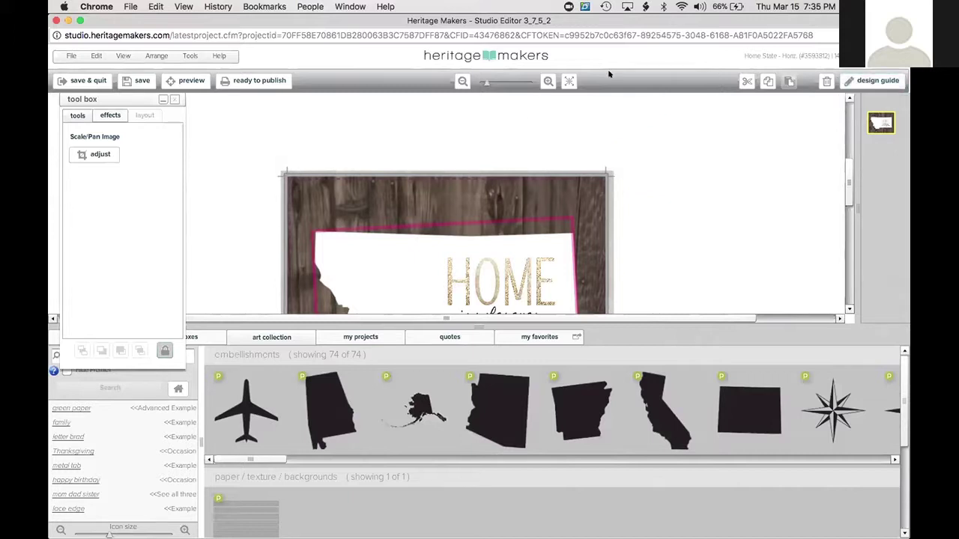
left_click(570, 81)
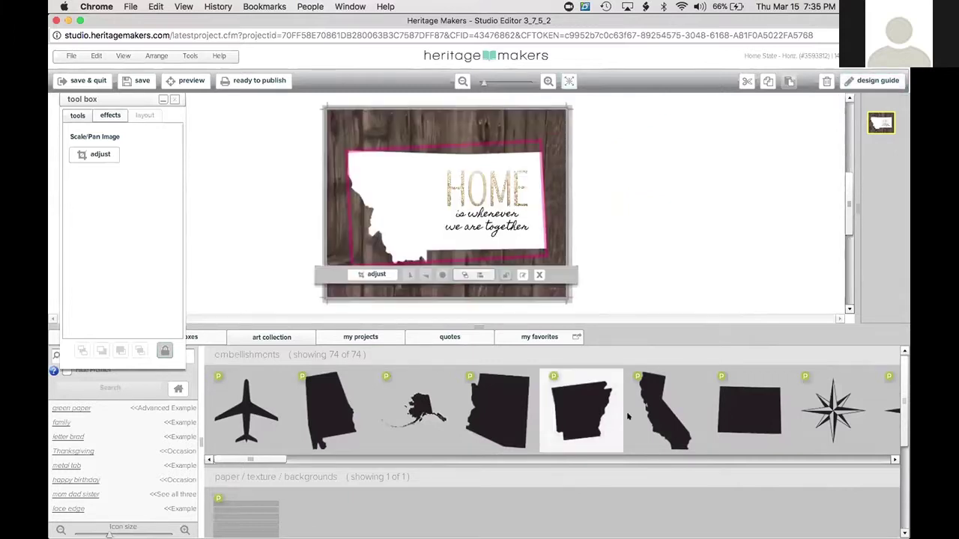
Find the Iowa silhouette among the collection's embellishments and use it to replace the Montana outline on the page.
left_click(721, 457)
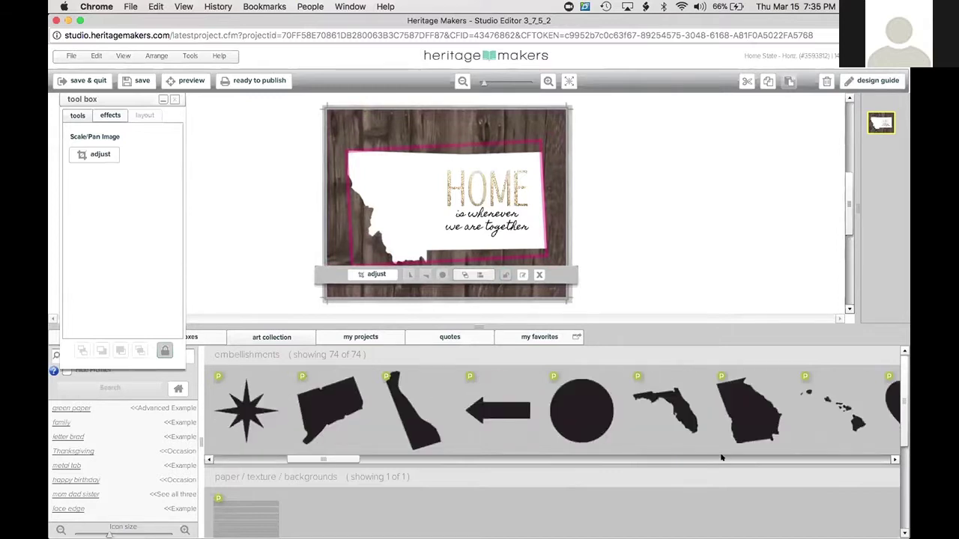
left_click(722, 458)
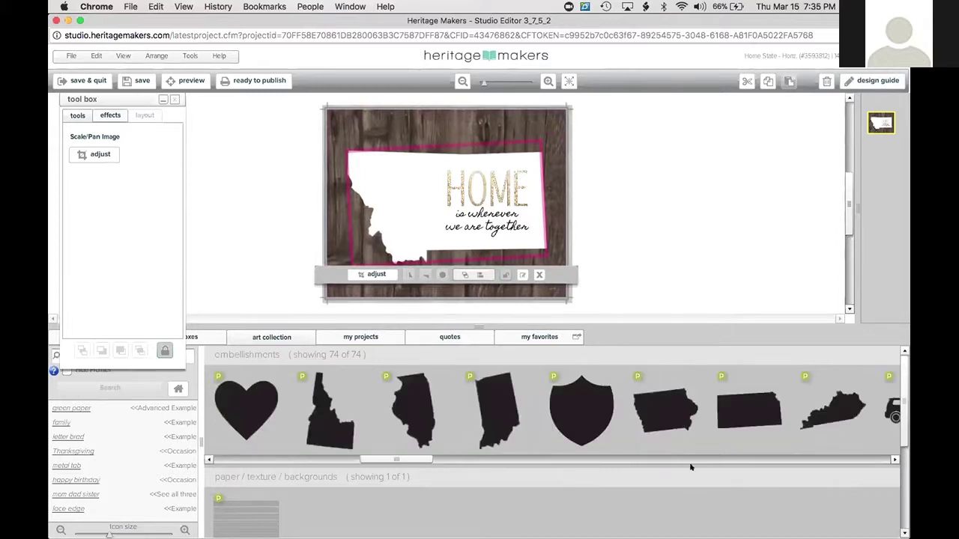
left_click_drag(411, 454, 428, 455)
left_click_drag(492, 425, 445, 206)
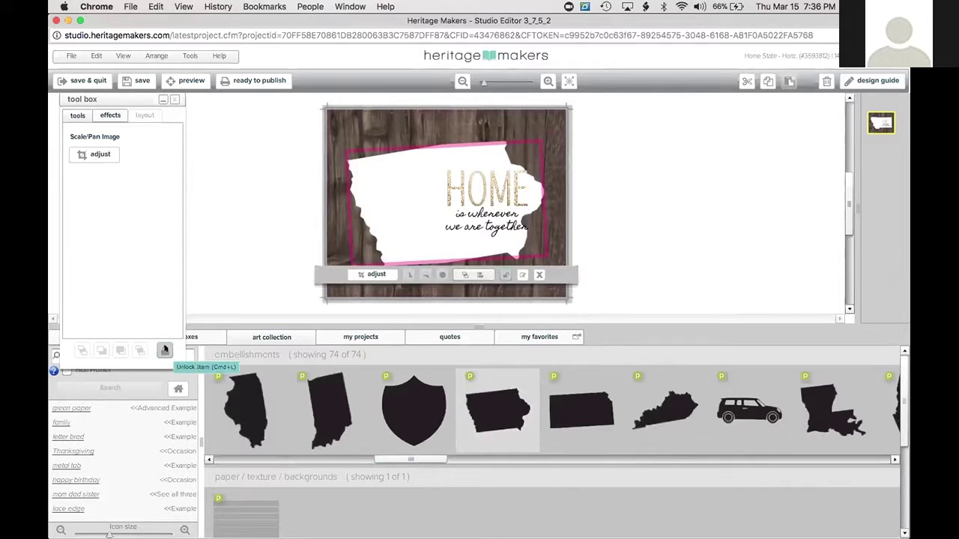
Unlock the Iowa shape, remove its crop and rotate it to about 7 degrees so its northern border is level.
left_click(164, 349)
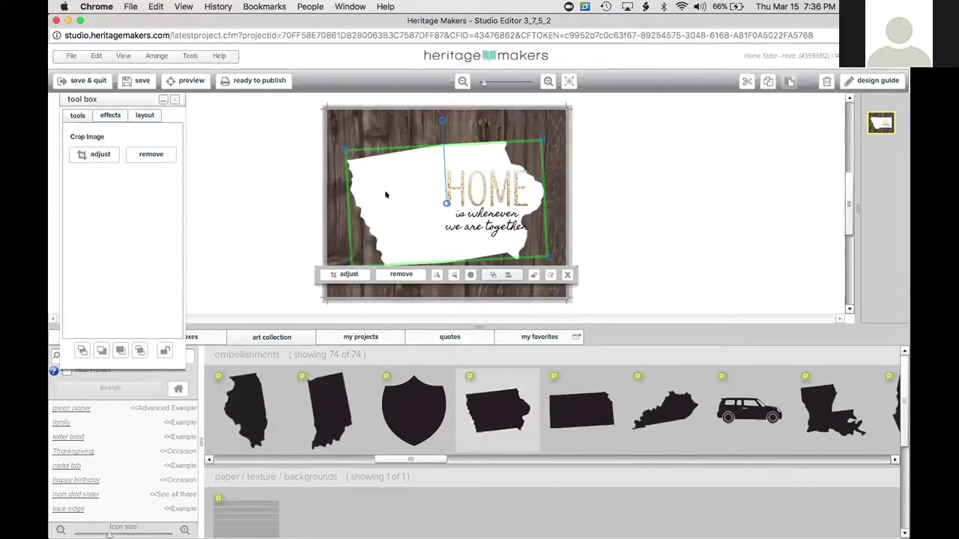
left_click(166, 153)
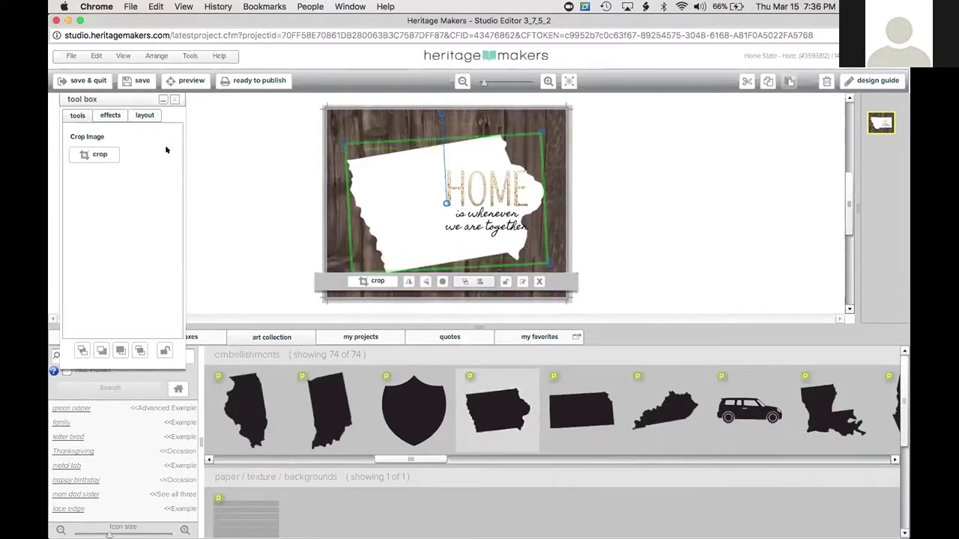
left_click(442, 114)
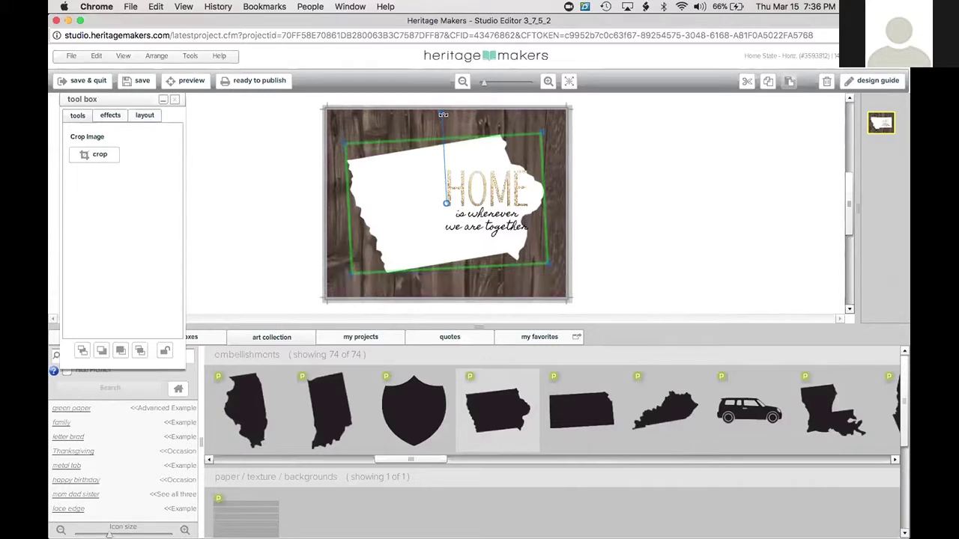
left_click_drag(443, 114, 455, 113)
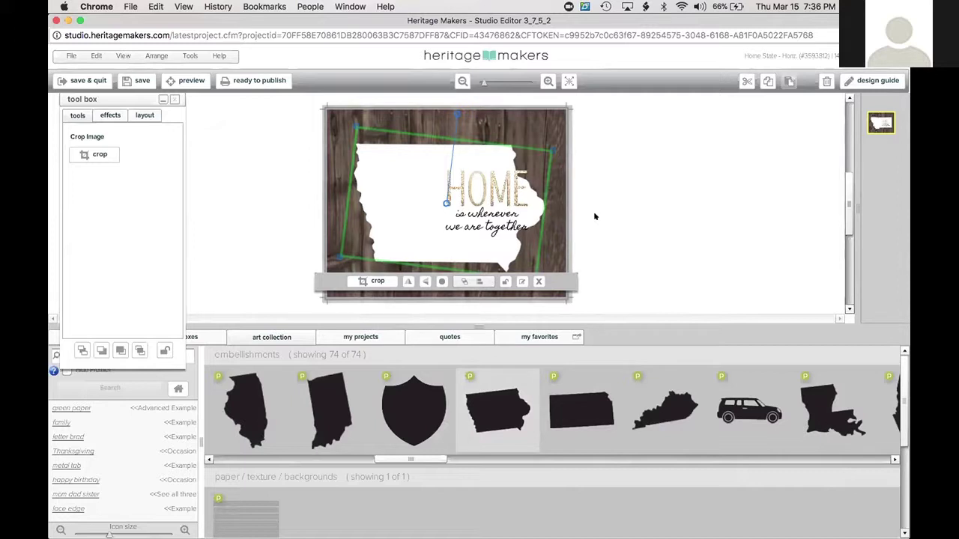
left_click(591, 236)
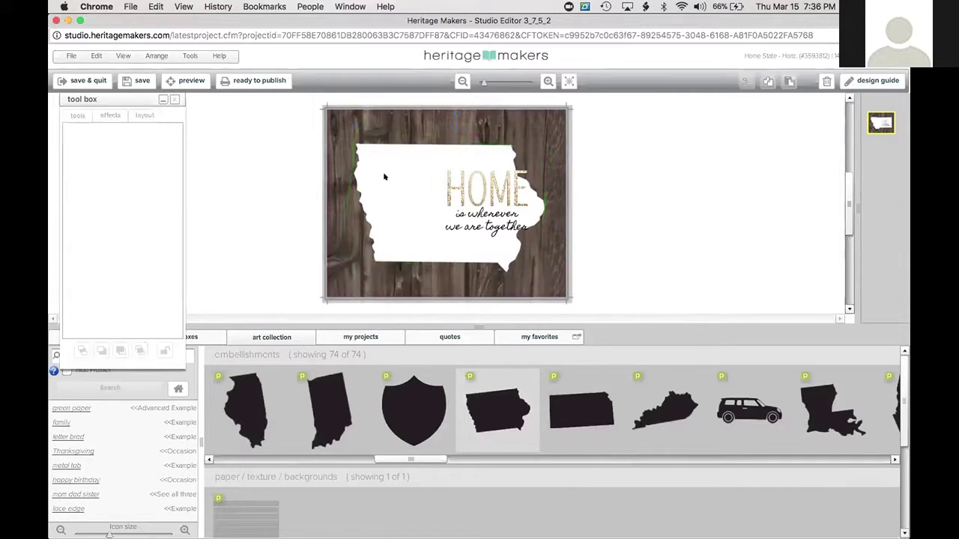
Center the Iowa shape vertically relative to the page.
left_click(383, 179)
left_click(144, 114)
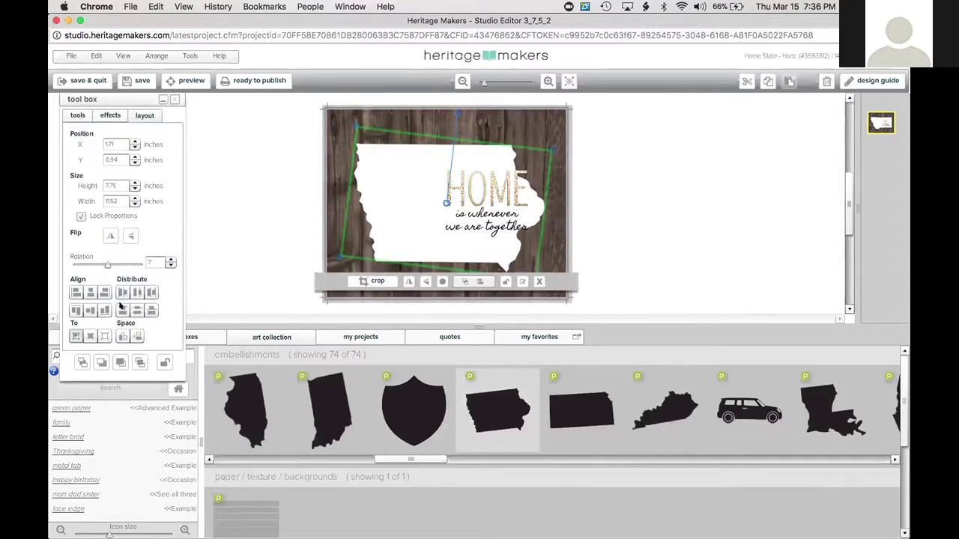
left_click(106, 337)
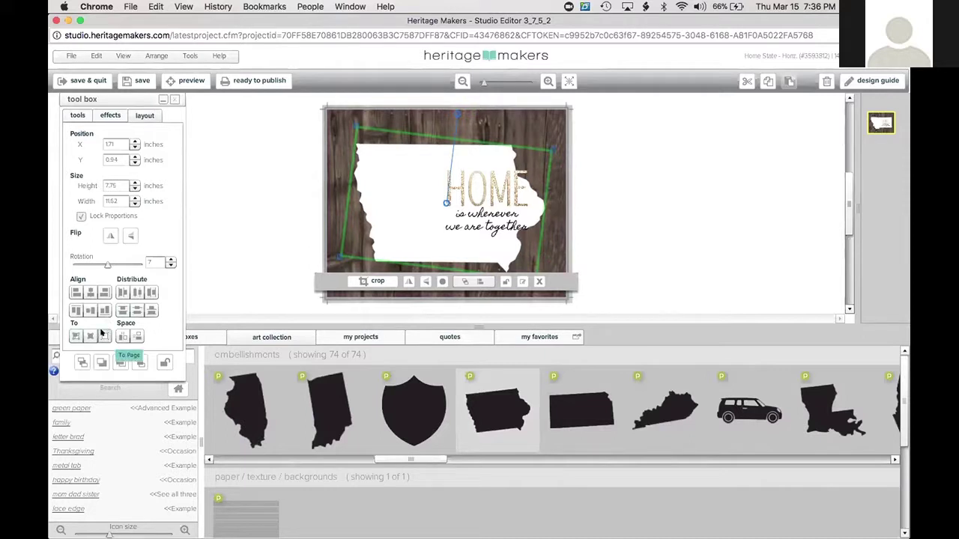
left_click(87, 311)
left_click(253, 257)
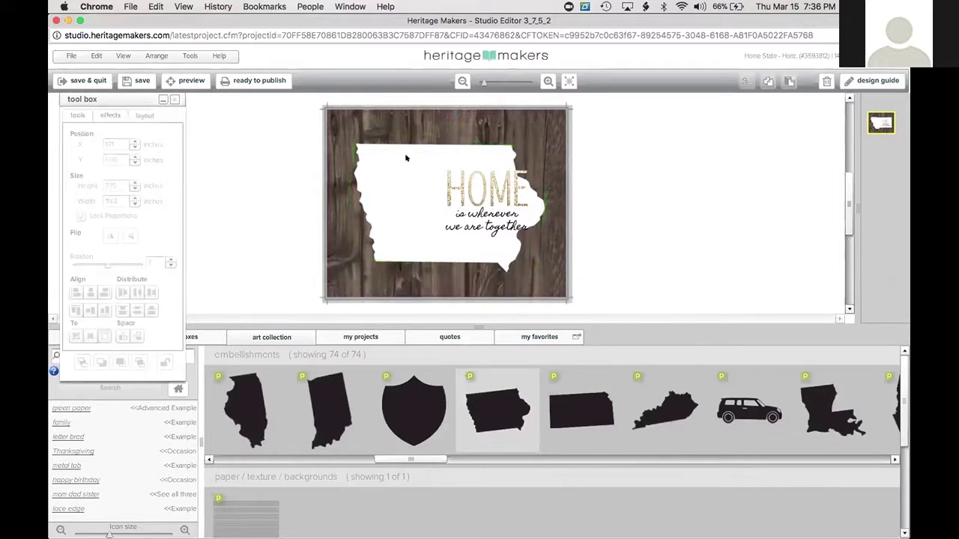
Unlock the HOME letters and the script text together and move them inside the Iowa shape, to about X 5.75, Y 4.8 inches.
left_click(483, 225)
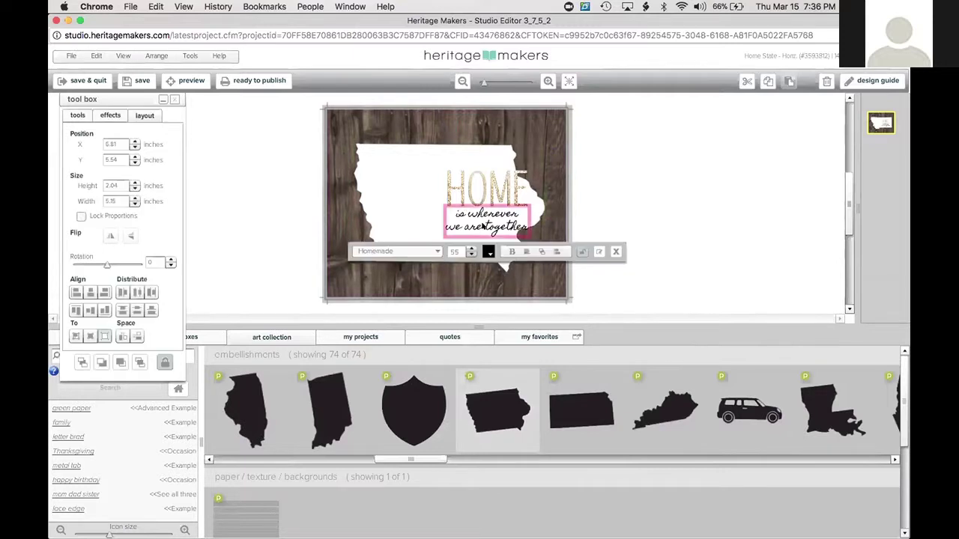
left_click(447, 189, "shift")
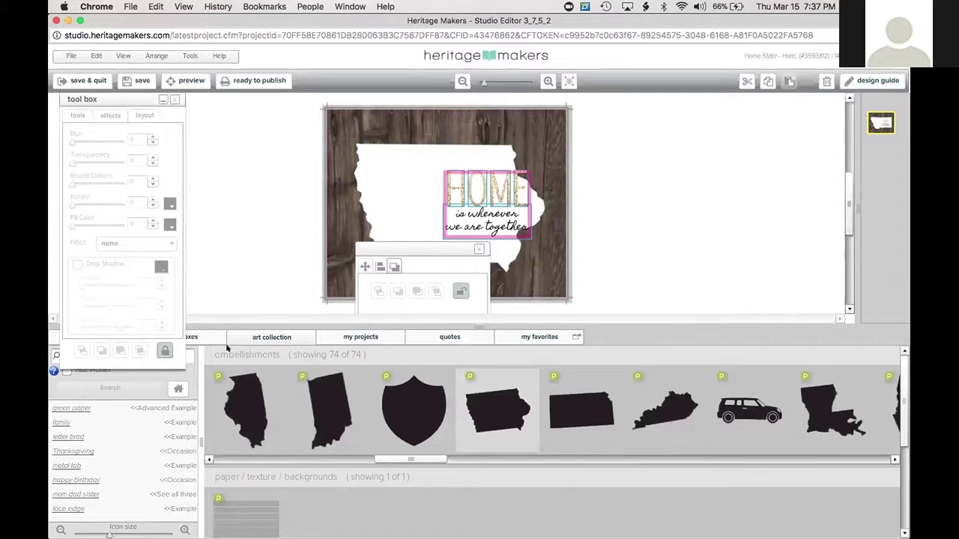
left_click(164, 351)
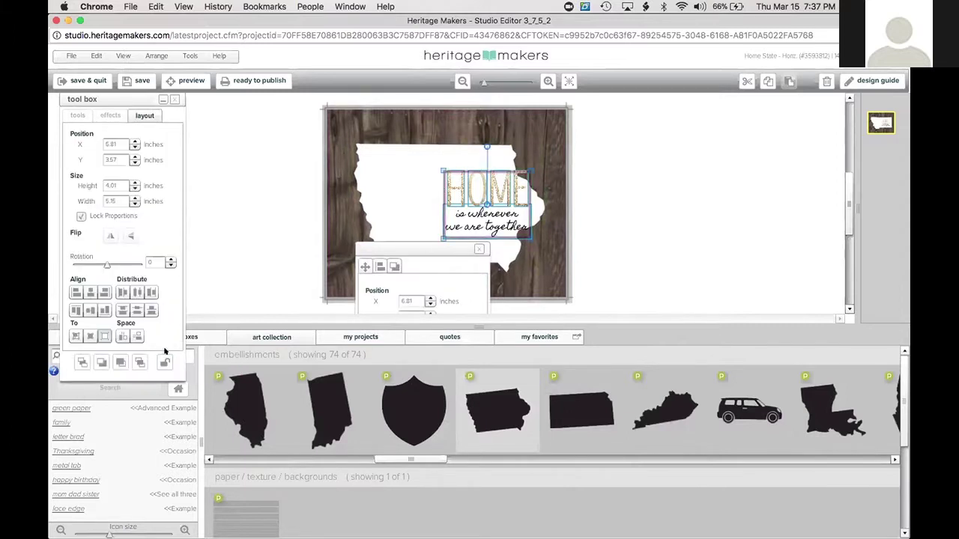
left_click_drag(462, 220, 454, 246)
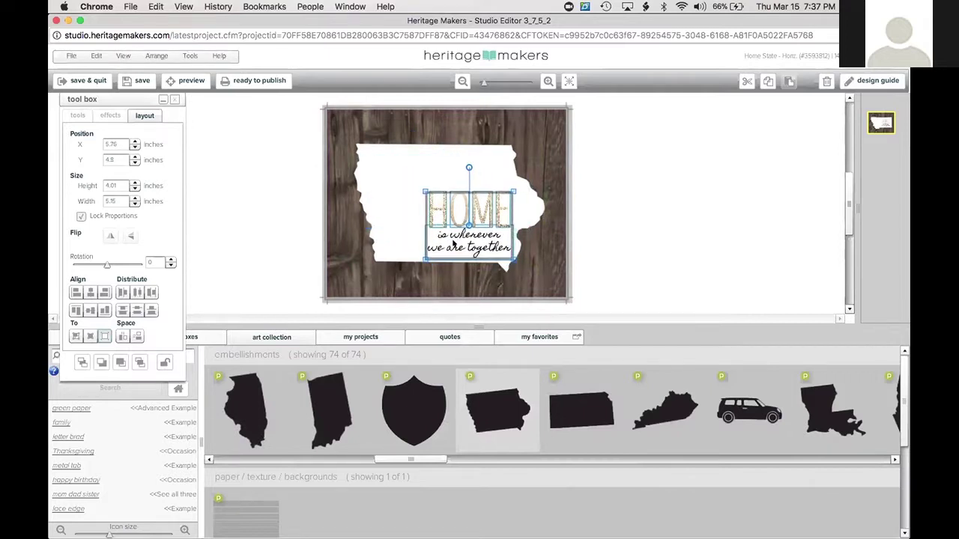
left_click_drag(453, 244, 454, 245)
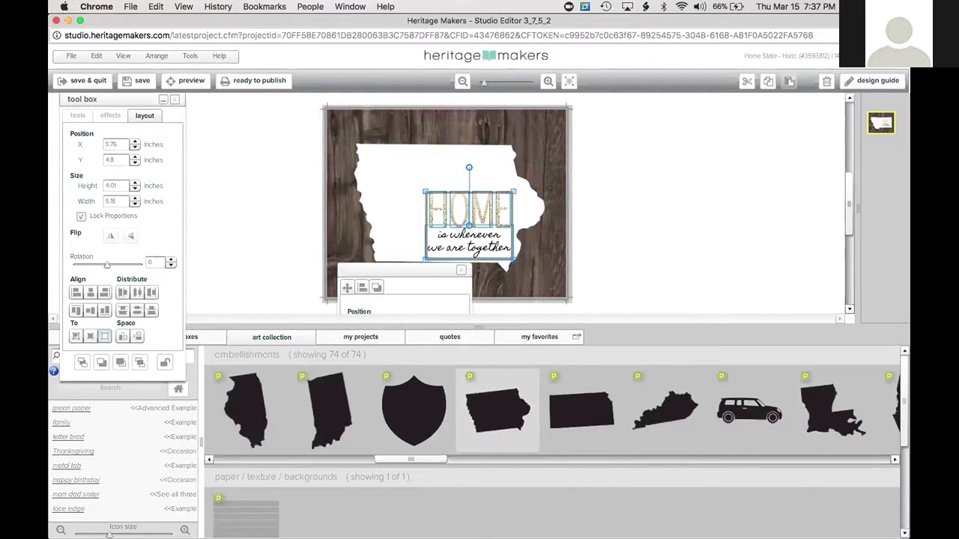
Replace the second line of the script text, "we are together", with "i am with you".
left_click(502, 247)
left_click(498, 246)
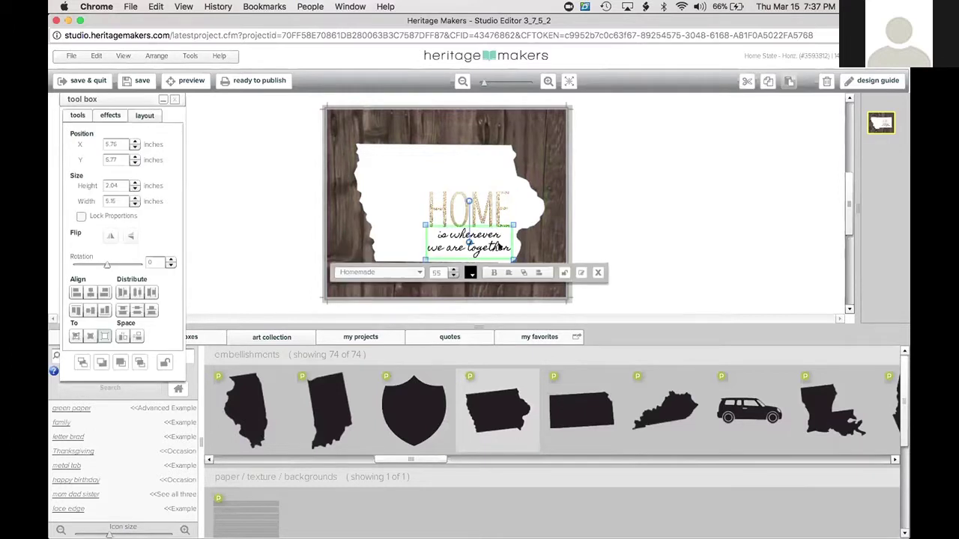
left_click(485, 245)
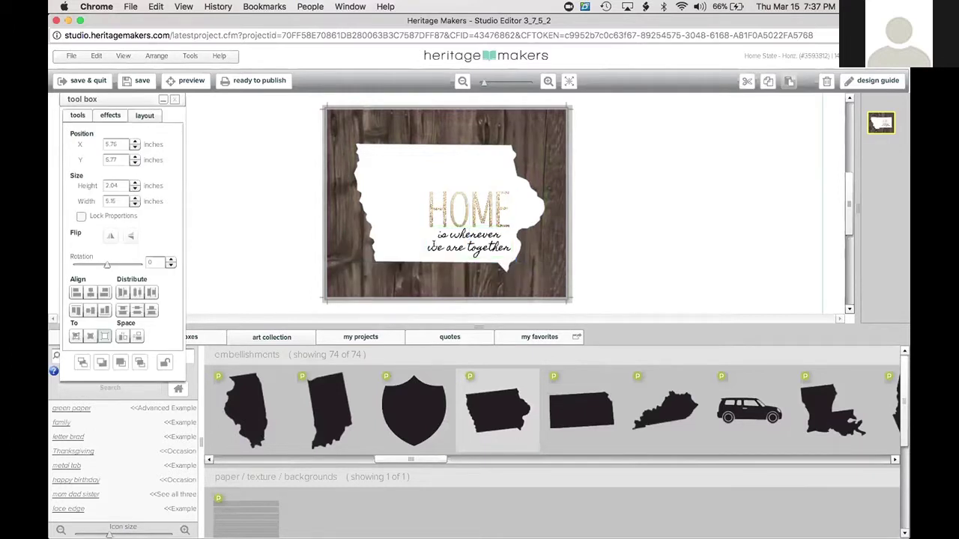
left_click_drag(424, 245, 550, 252)
type("&")
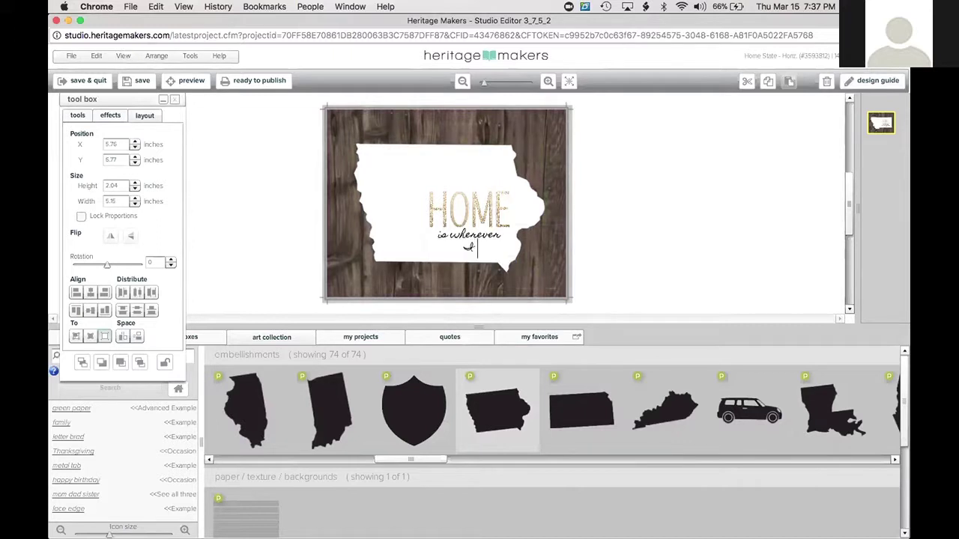
key("BackSpace")
type("i am with you")
left_click(657, 273)
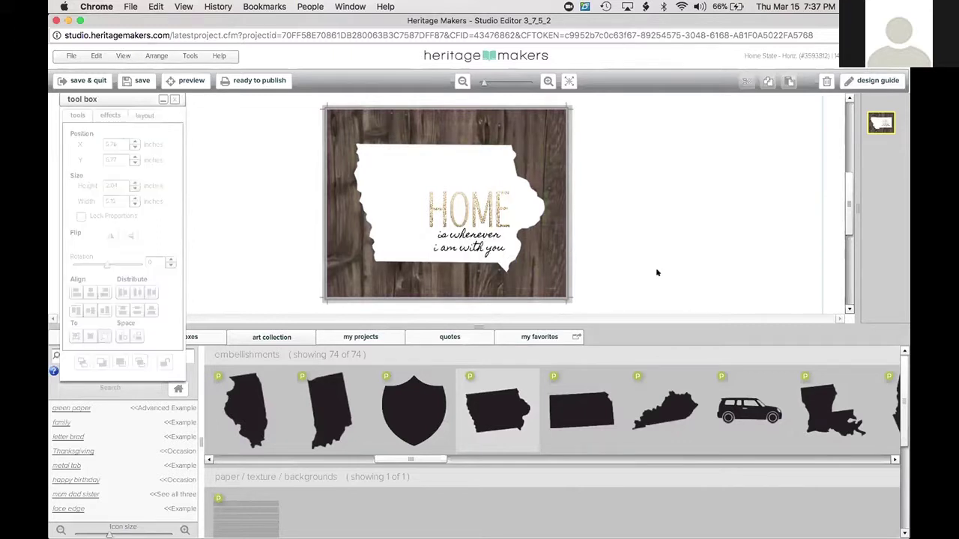
left_click(443, 216)
left_click(623, 219)
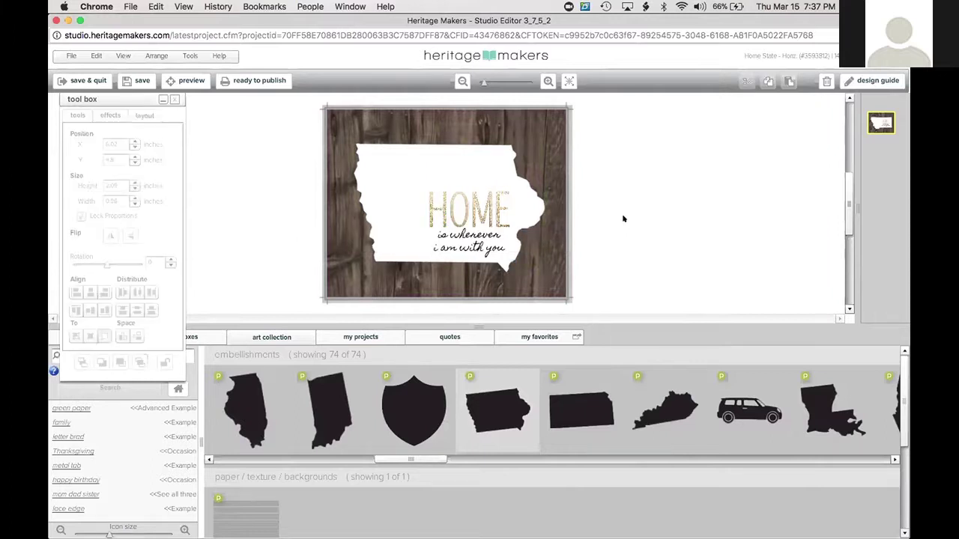
Replace the dark wood background with the multicolored plaid paper from the Snapshots art collection.
left_click(357, 234)
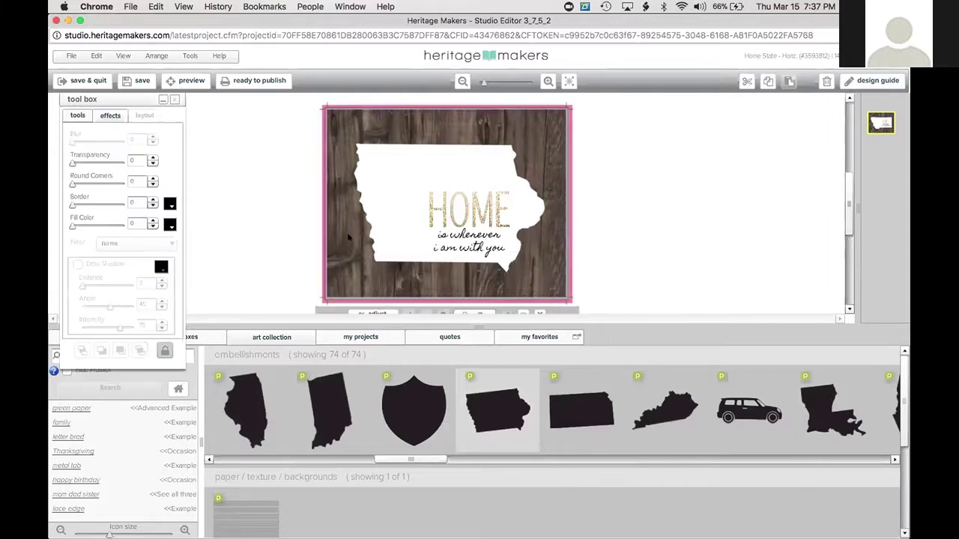
left_click(180, 390)
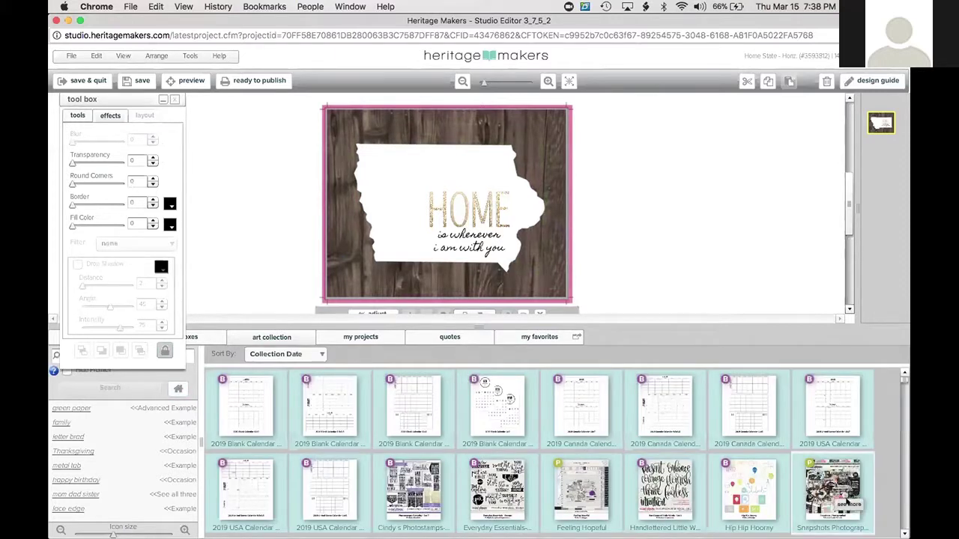
left_click(847, 502)
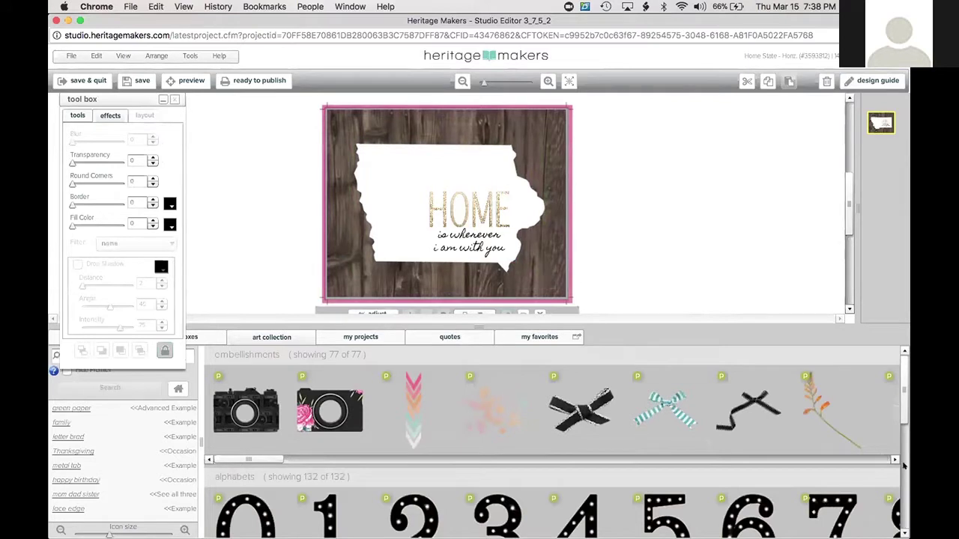
left_click(903, 466)
left_click_drag(235, 459, 442, 213)
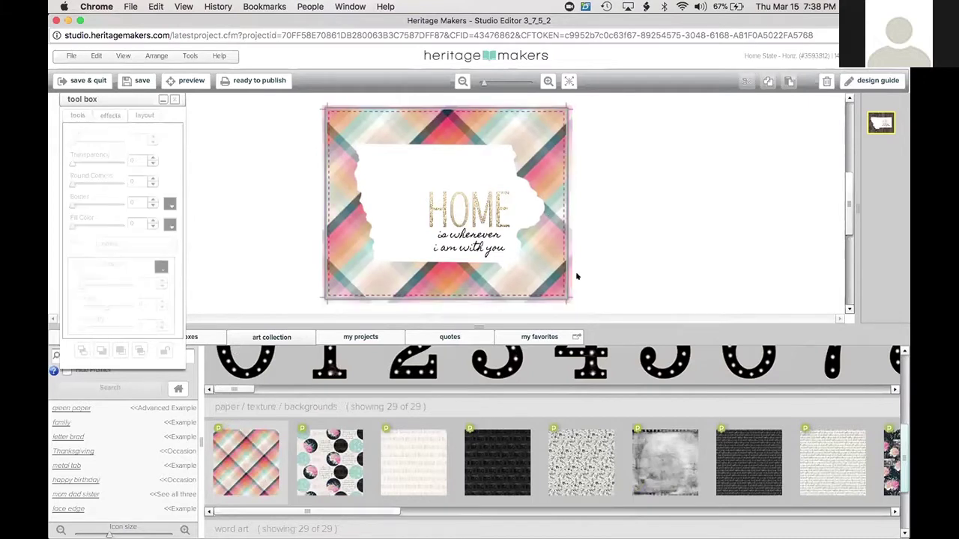
left_click(541, 291)
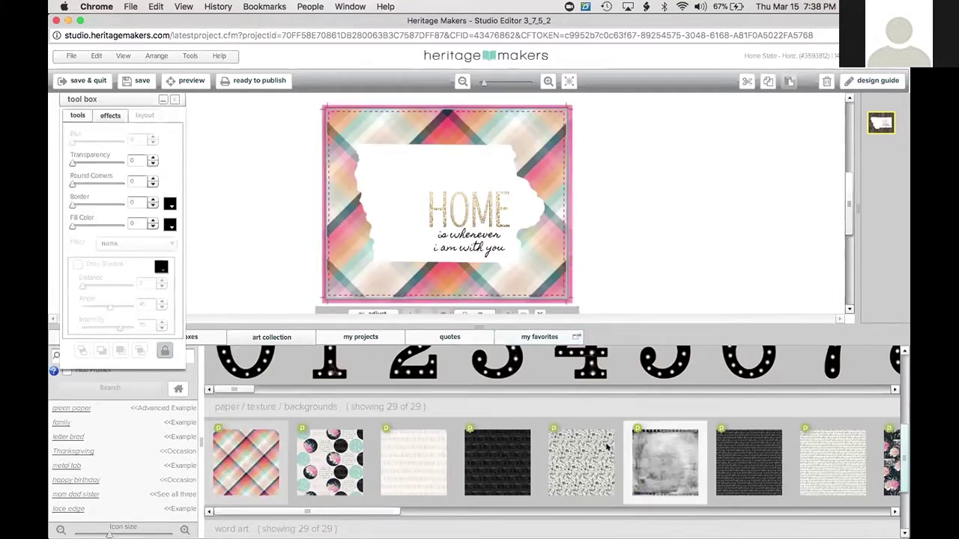
Replace the plaid background with the dark navy paper with small dots from the paper and background collection.
left_click(566, 512)
left_click_drag(569, 490, 504, 160)
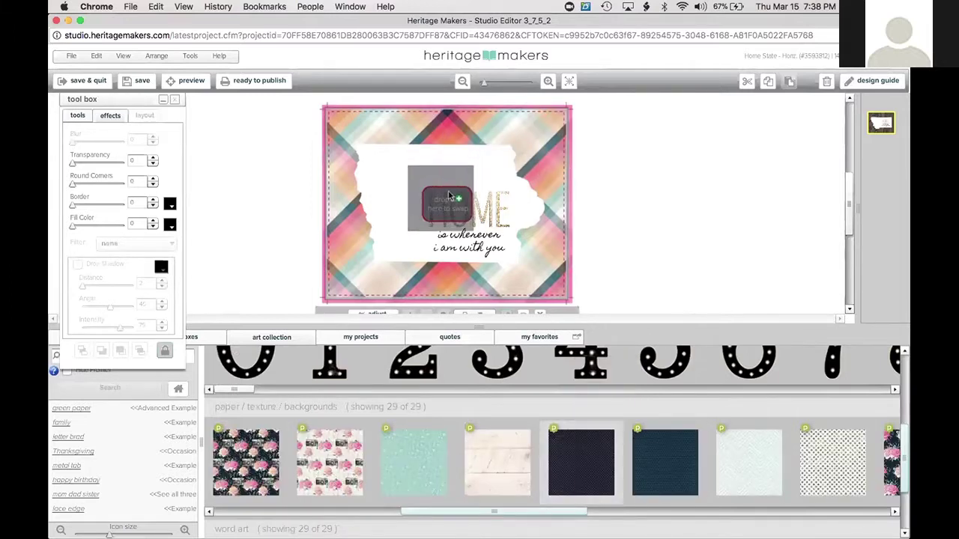
left_click(619, 243)
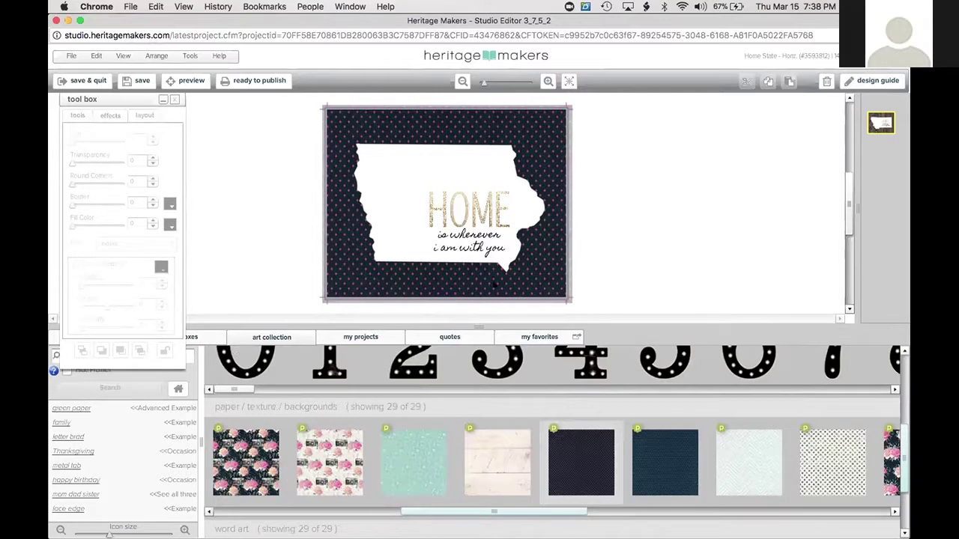
left_click(494, 286)
Change the Iowa shape's fill color to a pale mint sampled from the mint paper in the art collection.
left_click(378, 215)
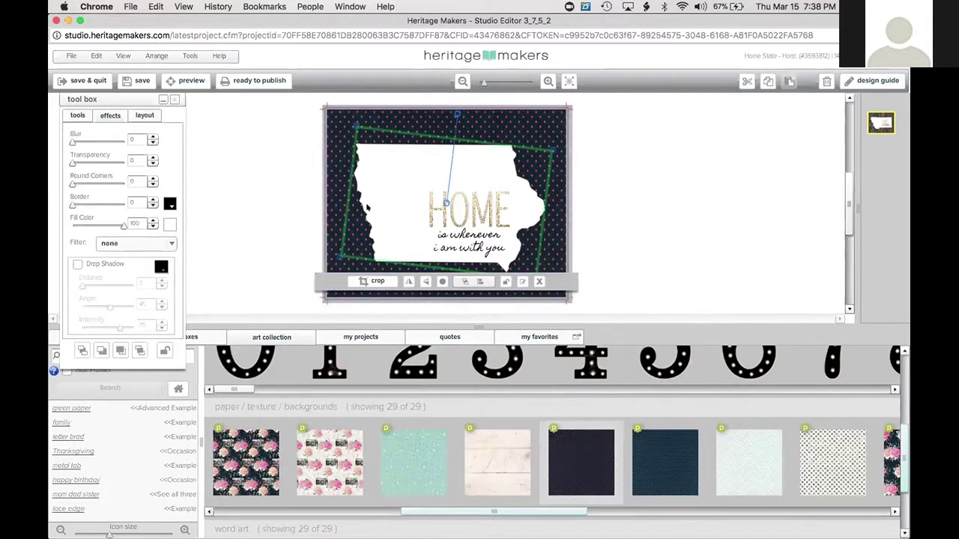
left_click(170, 225)
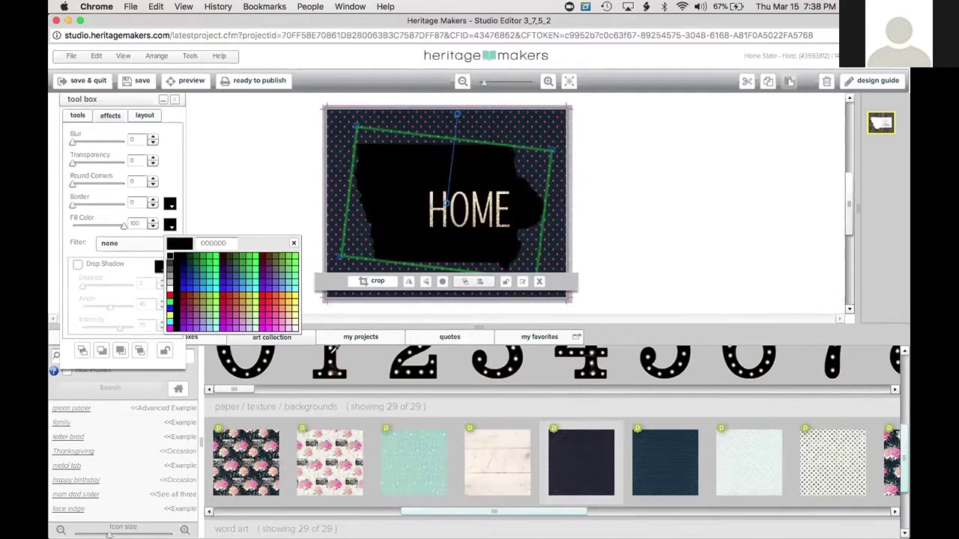
left_click(281, 266)
left_click(387, 424)
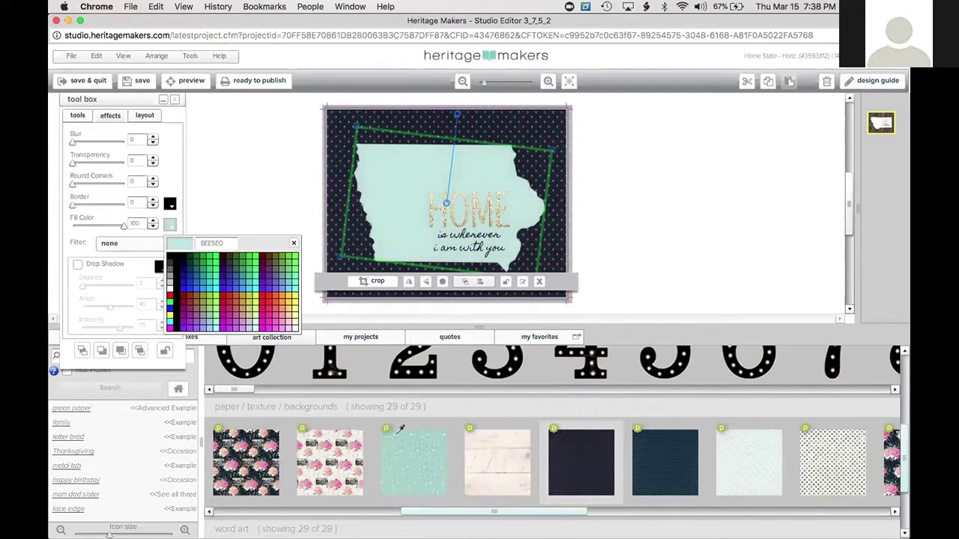
left_click(234, 177)
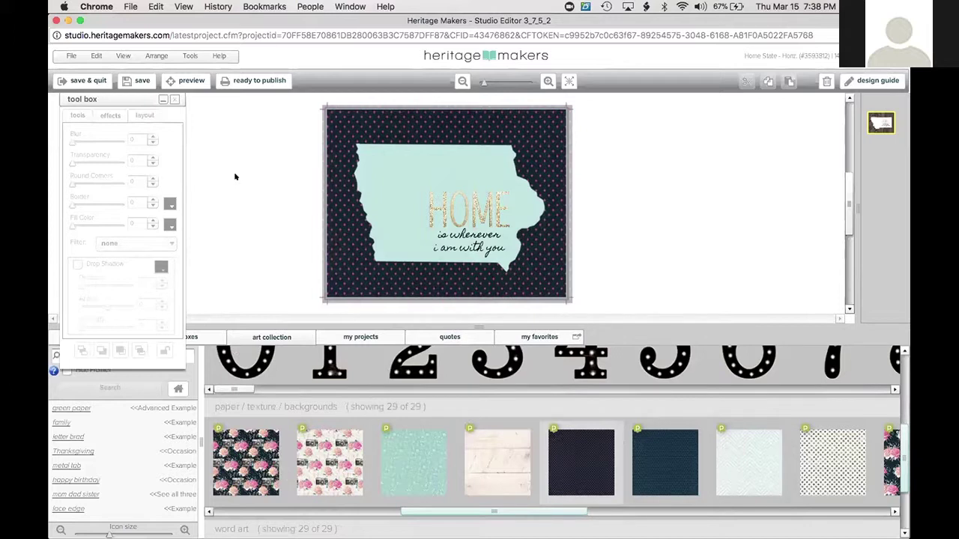
Replace the background with the pale mint chevron paper and set the Iowa shape's fill color to white.
left_click(450, 288)
left_click_drag(752, 458, 448, 202)
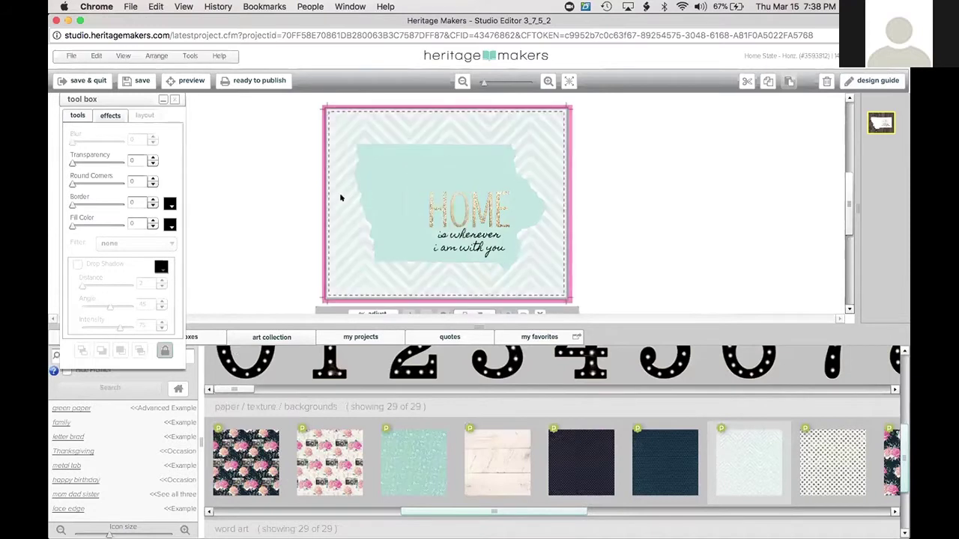
left_click(170, 224)
left_click(212, 239)
left_click(246, 208)
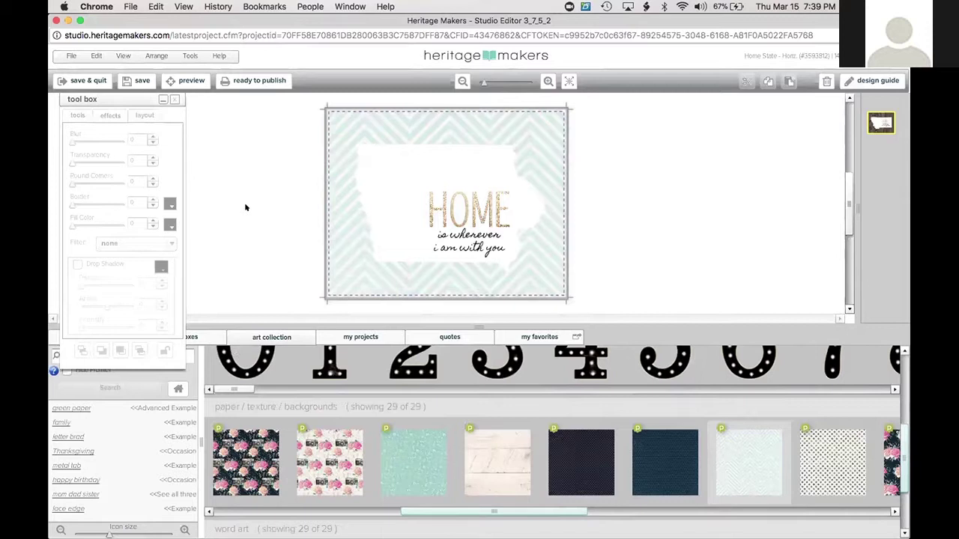
Close the studio editor window and leave the site without saving the project.
left_click(57, 21)
left_click(568, 196)
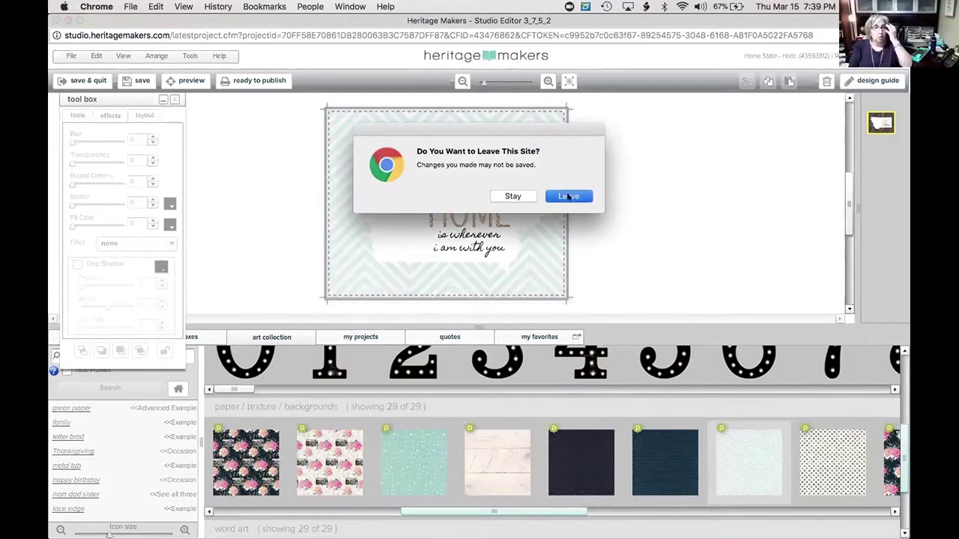